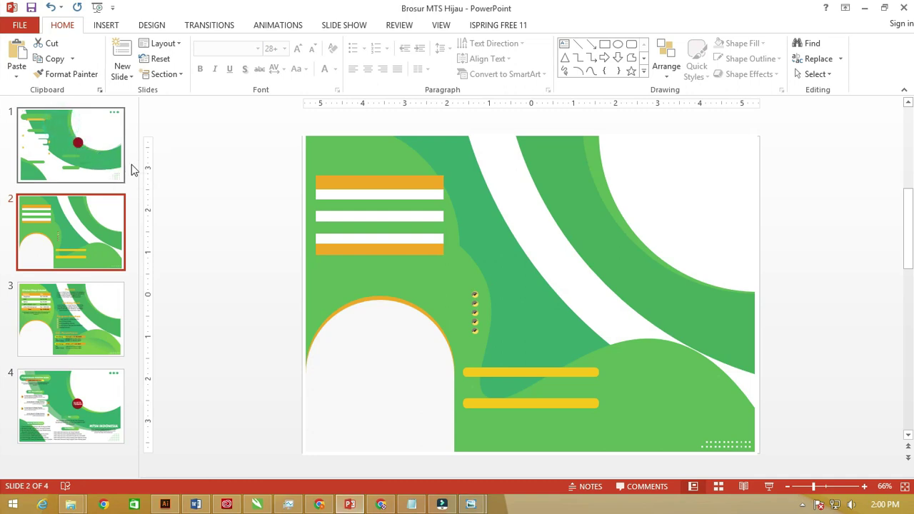
Step: Show slide 1 and nudge the dark red circle left, then undo the move
left_click(89, 139)
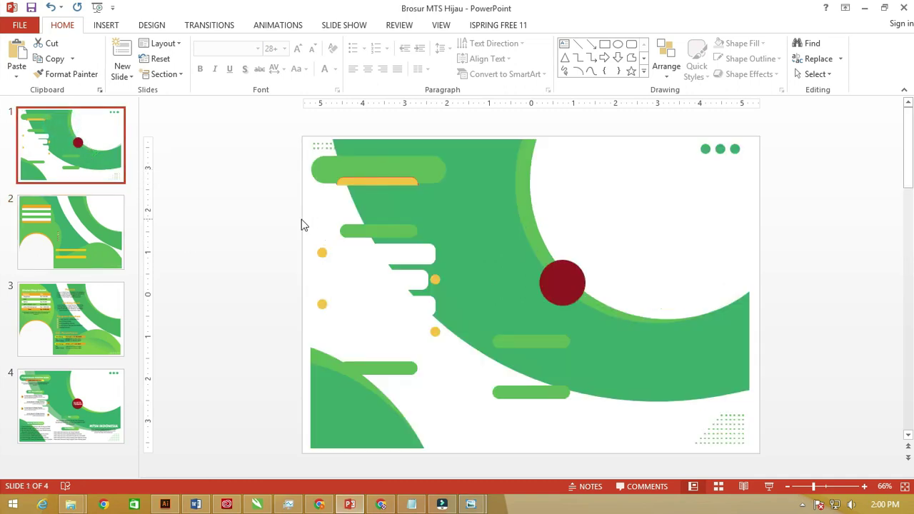
left_click(461, 220)
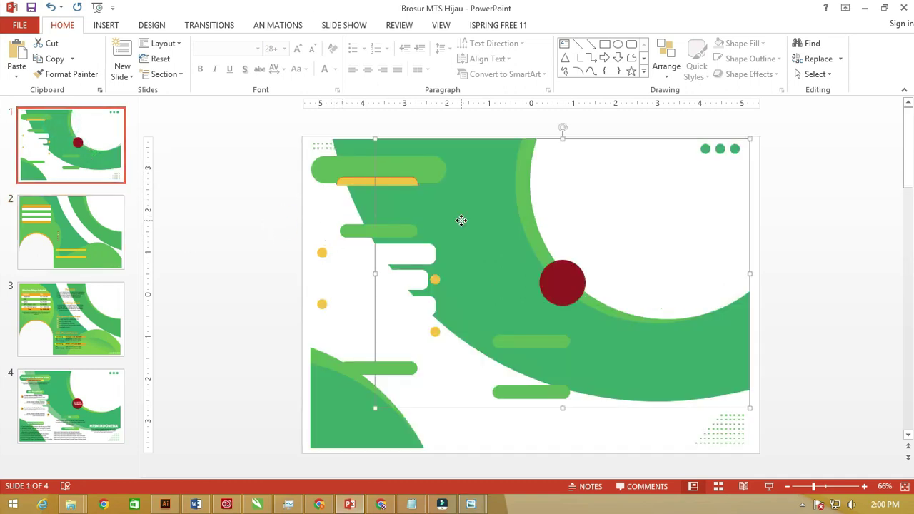
scroll(461, 220, "up", 3)
scroll(461, 220, "up", 10)
left_click(507, 249)
left_click_drag(516, 259, 504, 259)
key("ctrl+z")
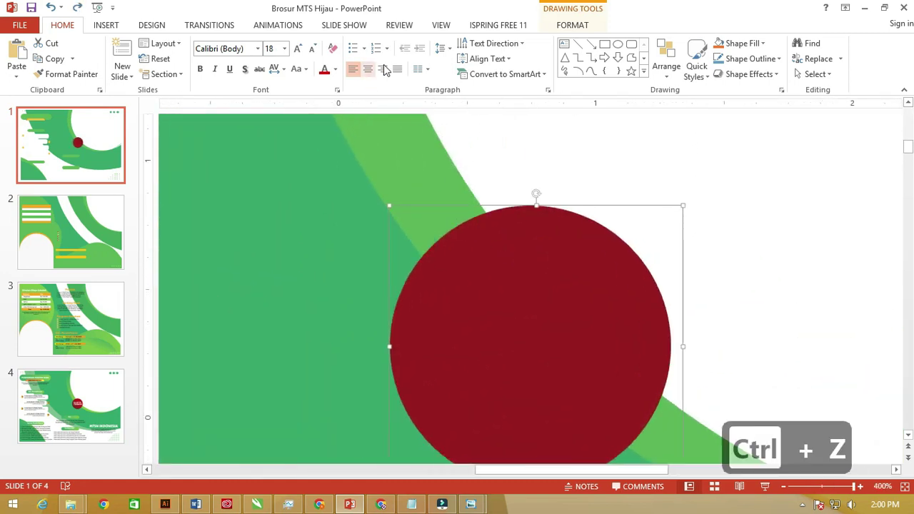
Step: Look at the red circle's Shape Fill colours and close them without changing anything
scroll(510, 215, "down", 8)
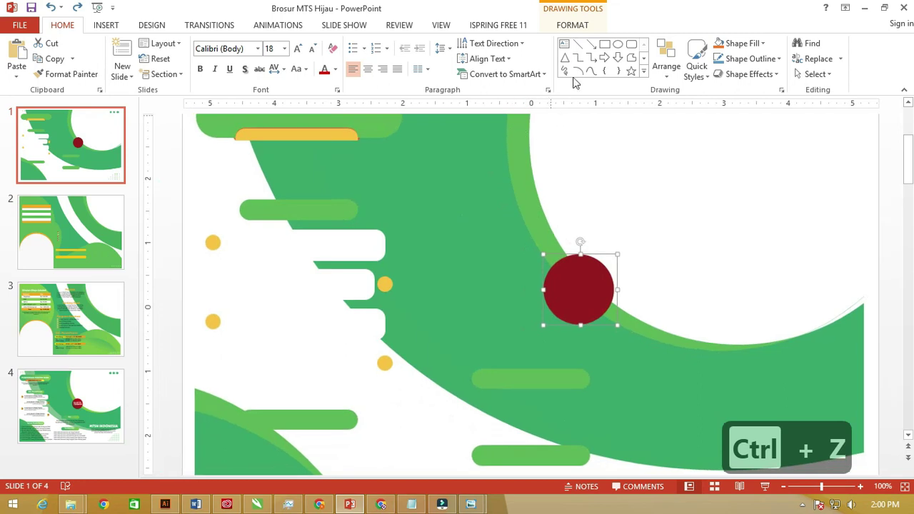
left_click(572, 25)
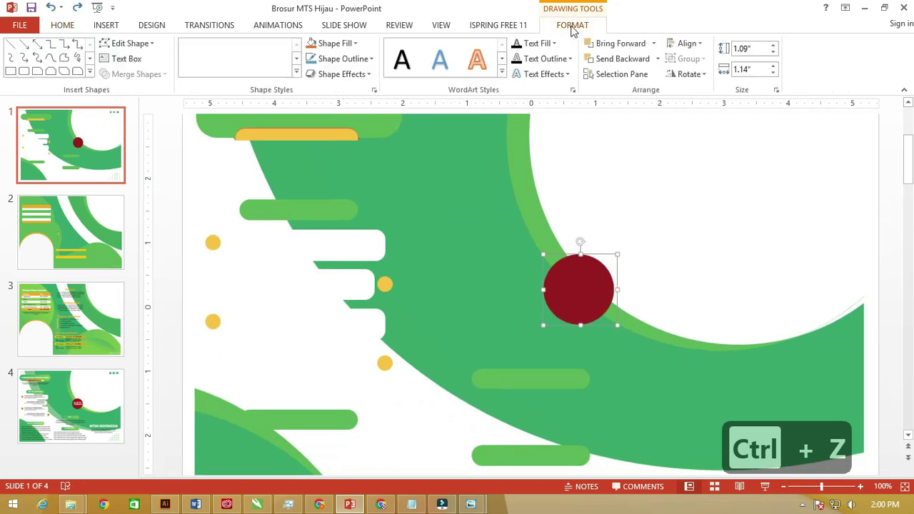
left_click(336, 43)
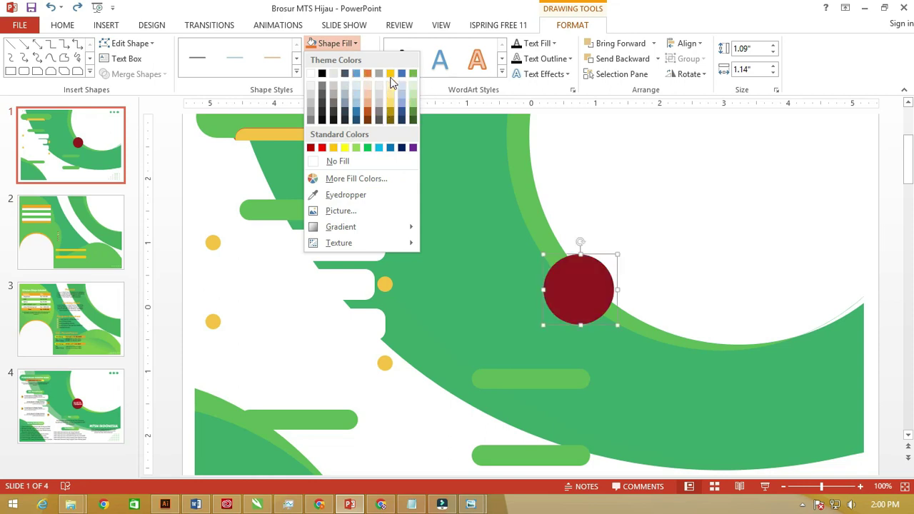
left_click(469, 183)
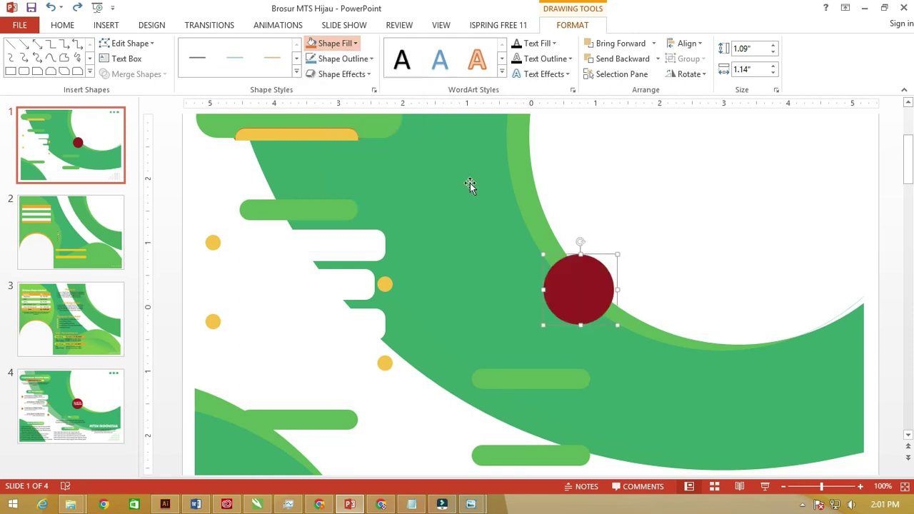
left_click(279, 208)
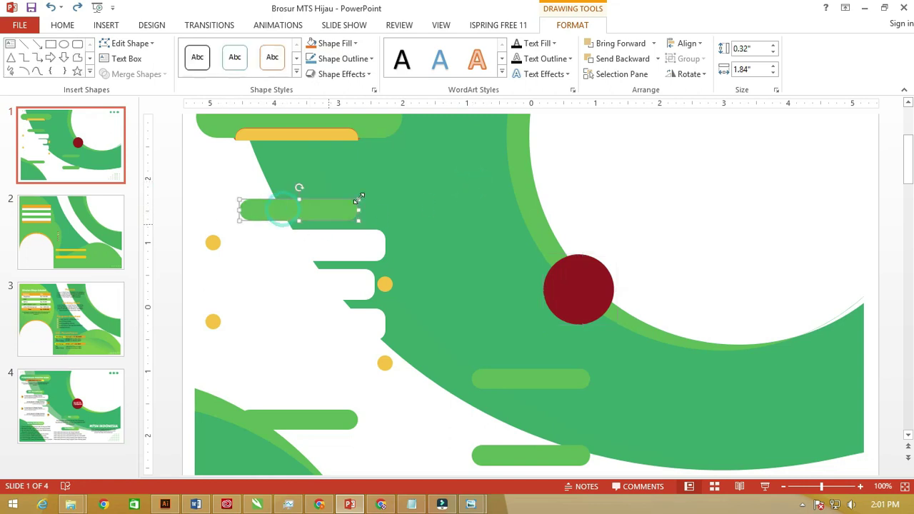
scroll(386, 194, "down", 3)
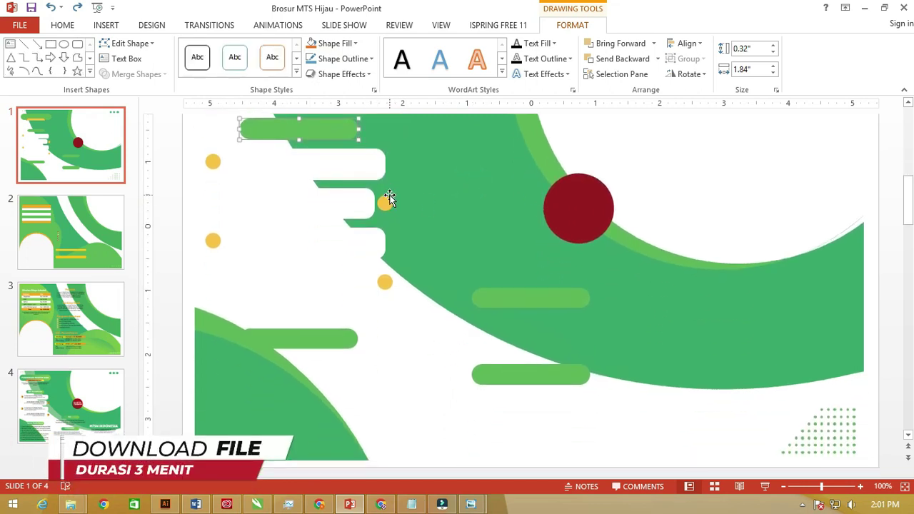
left_click(242, 414)
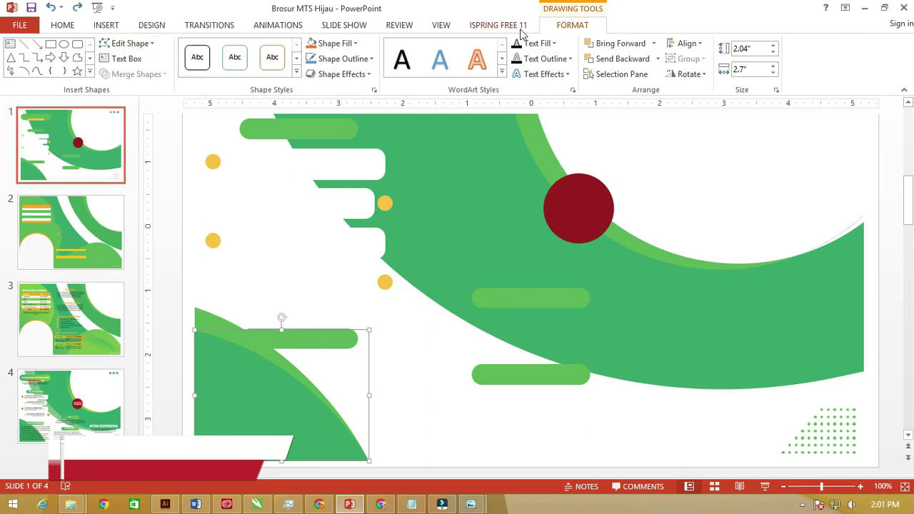
left_click(128, 43)
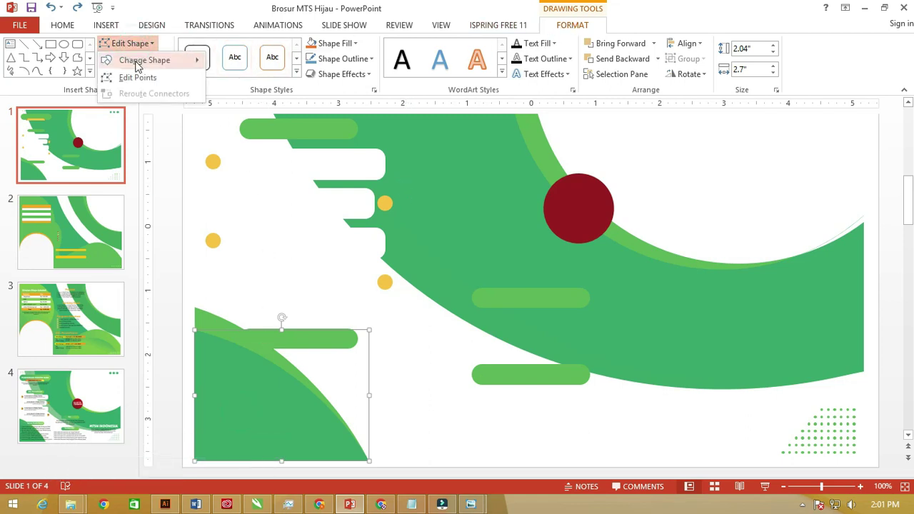
left_click(138, 77)
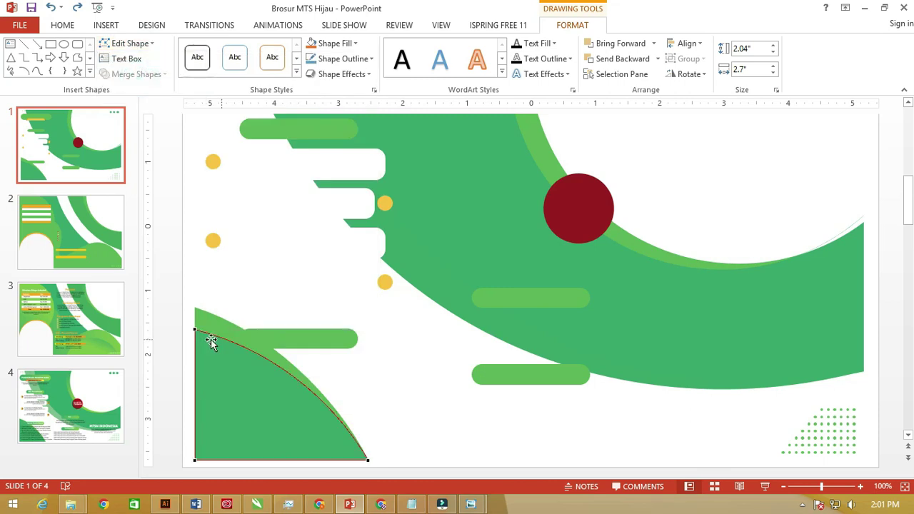
left_click_drag(195, 330, 289, 260)
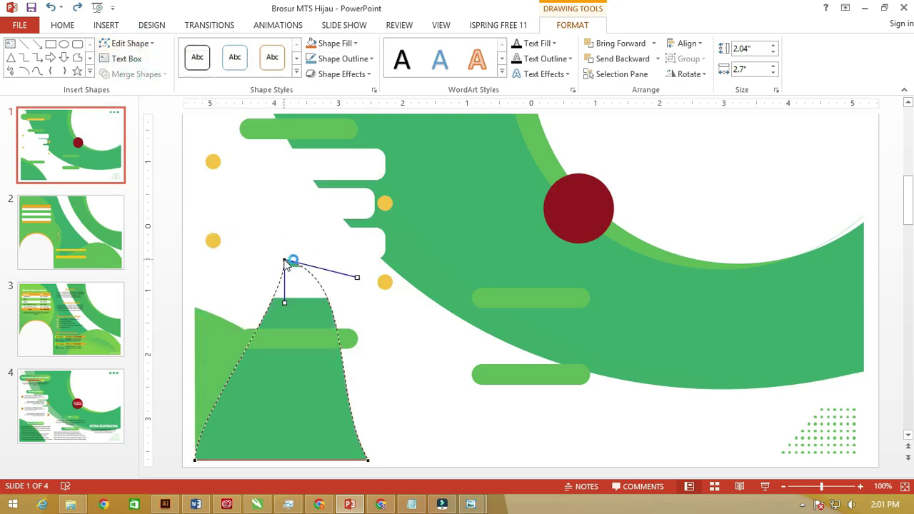
key("ctrl+z")
scroll(297, 245, "down", 3)
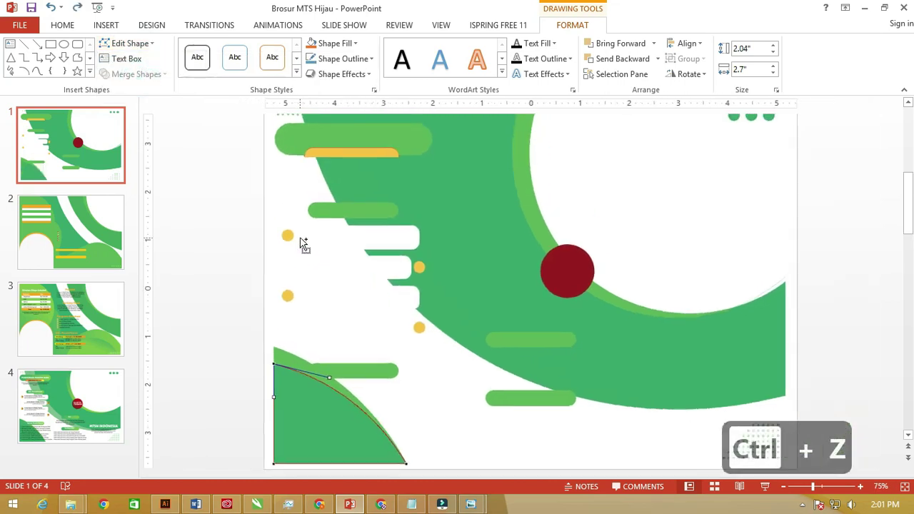
scroll(301, 244, "down", 1)
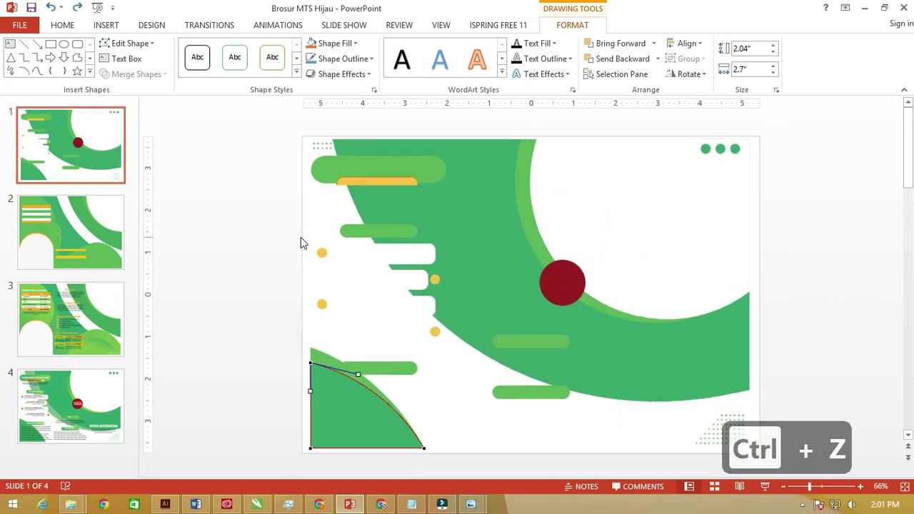
left_click(497, 189)
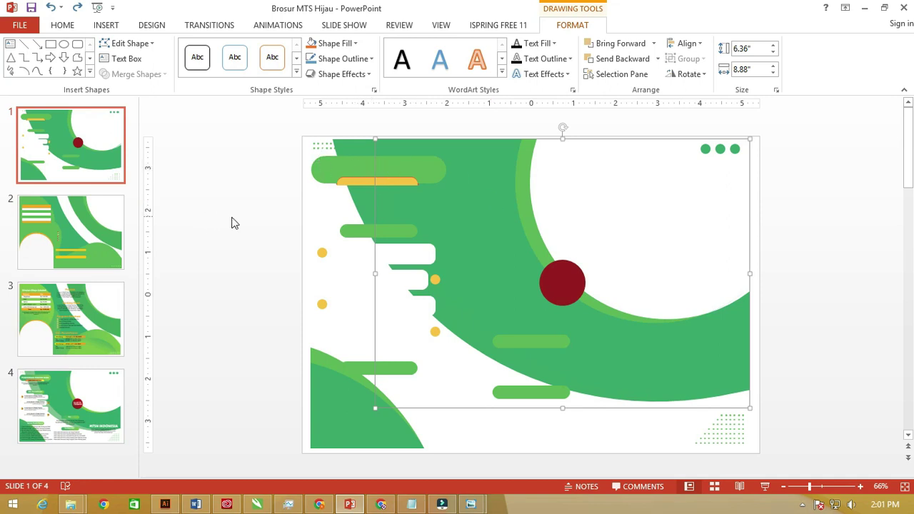
left_click(114, 319)
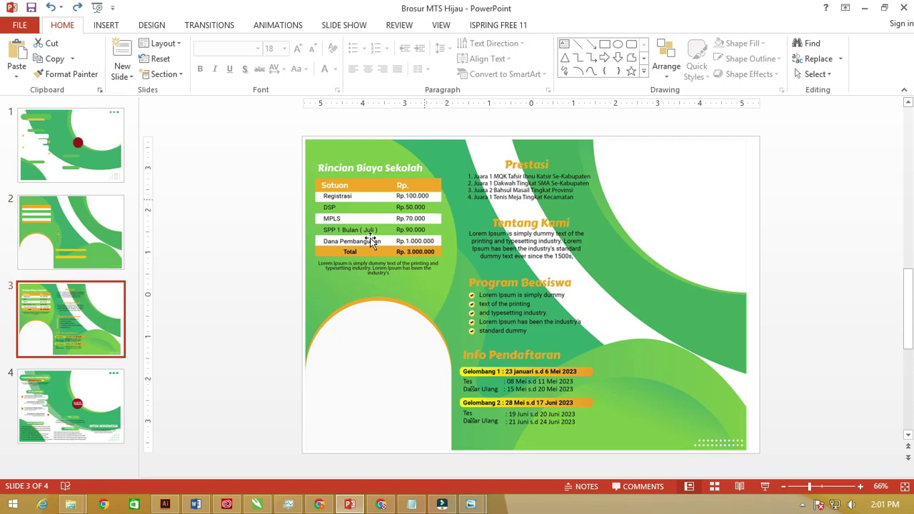
scroll(423, 231, "up", 3)
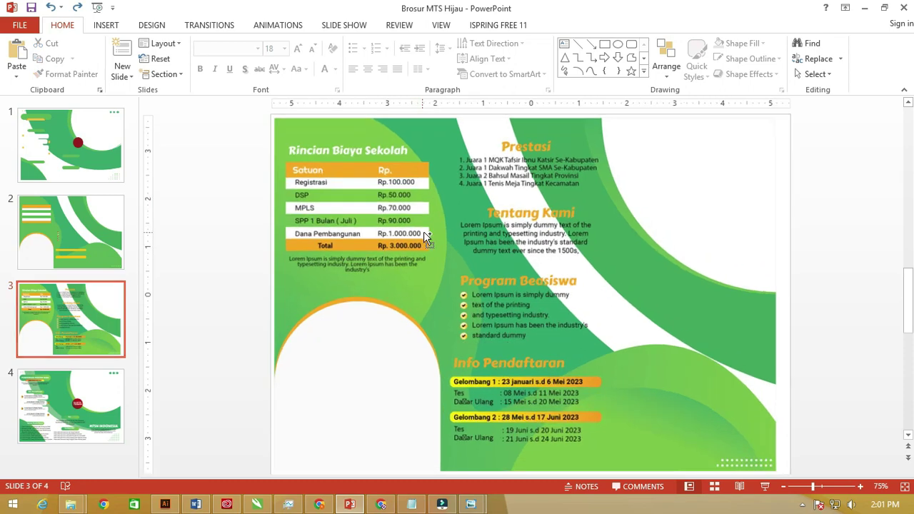
scroll(423, 232, "up", 10)
scroll(424, 231, "up", 6)
scroll(428, 232, "up", 12)
left_click(93, 404)
scroll(240, 349, "down", 8)
scroll(371, 279, "down", 6)
scroll(371, 277, "down", 11)
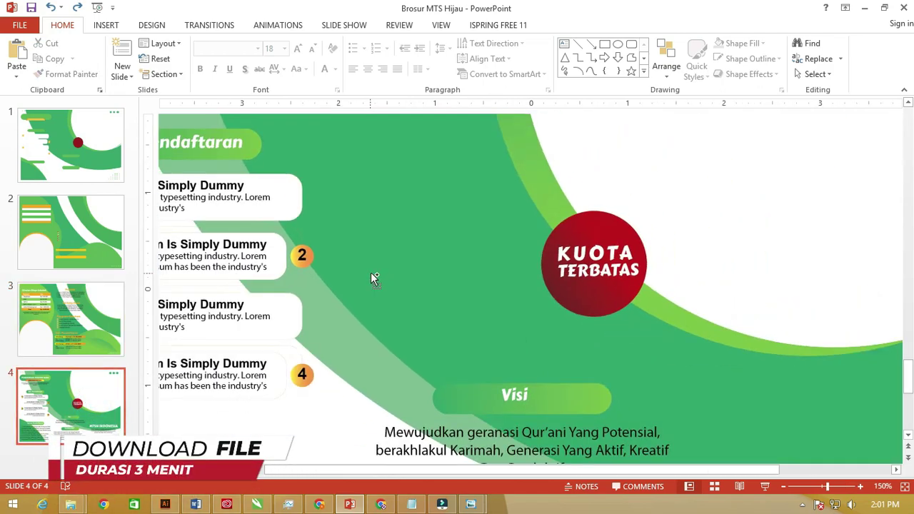
scroll(371, 275, "down", 3)
scroll(381, 262, "down", 3)
scroll(382, 262, "down", 3)
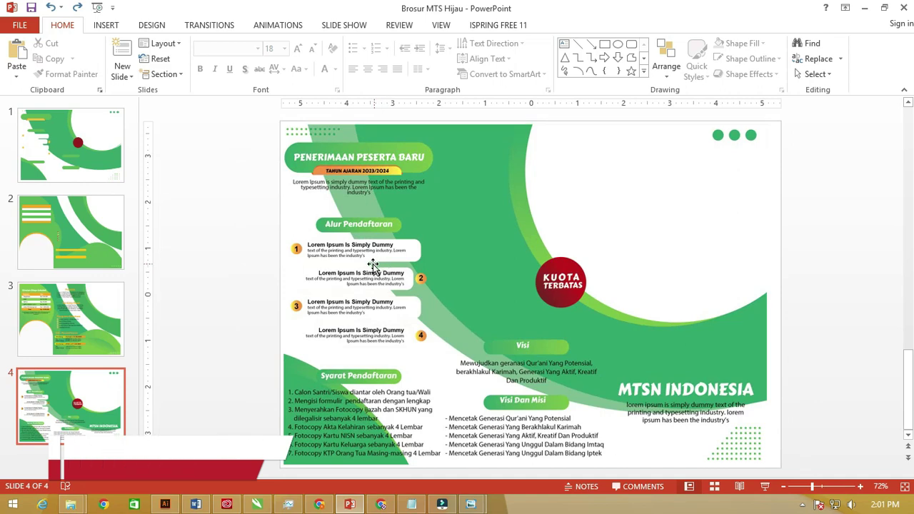
scroll(392, 170, "up", 3)
scroll(392, 172, "up", 5)
scroll(396, 178, "up", 2)
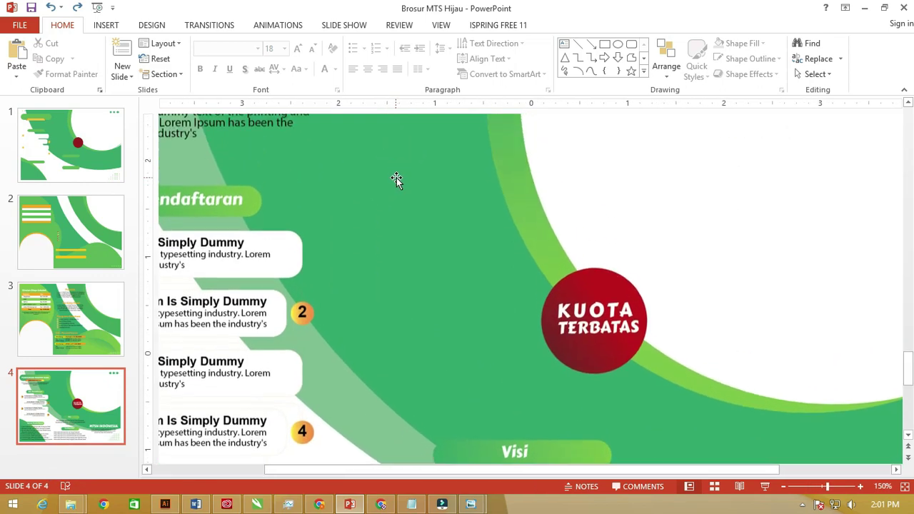
scroll(397, 178, "up", 2)
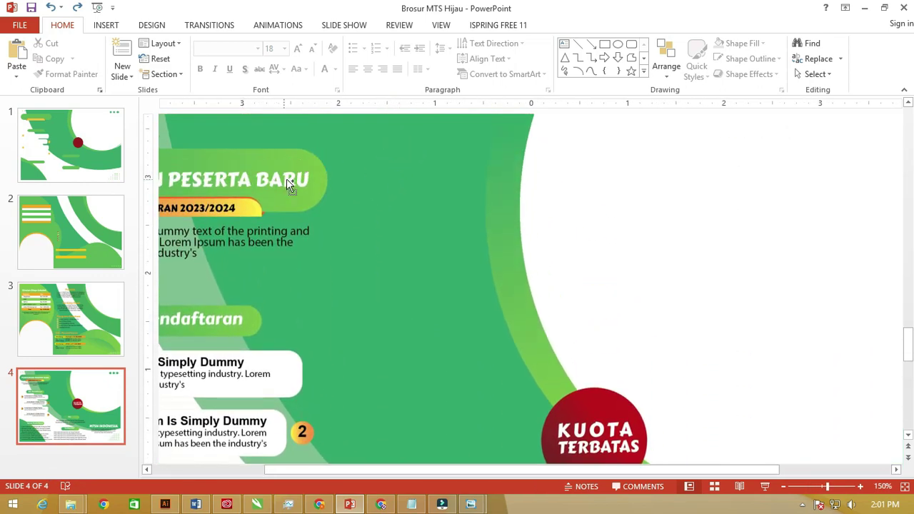
scroll(288, 179, "down", 3)
scroll(288, 179, "down", 3)
left_click(61, 143)
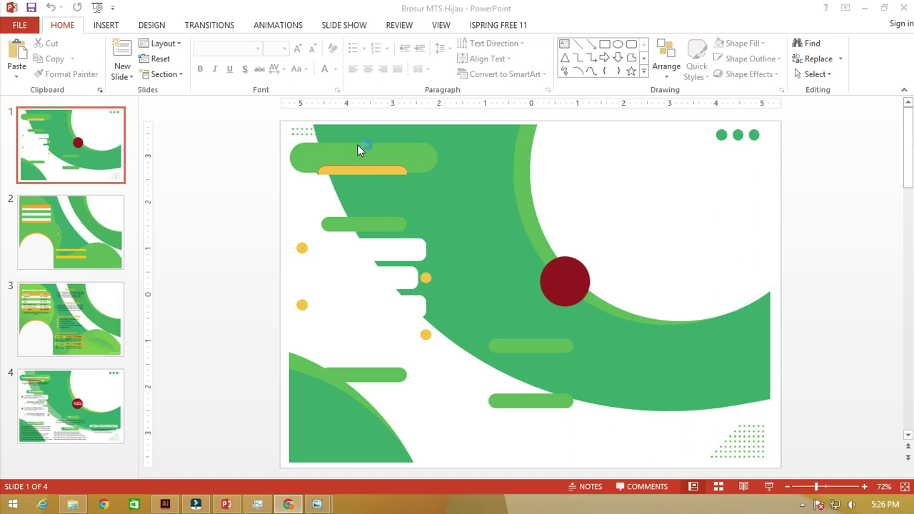
Step: Open the top-left green bar's Shape Fill > Gradient > More Gradients settings in the Format Shape pane
left_click(364, 147)
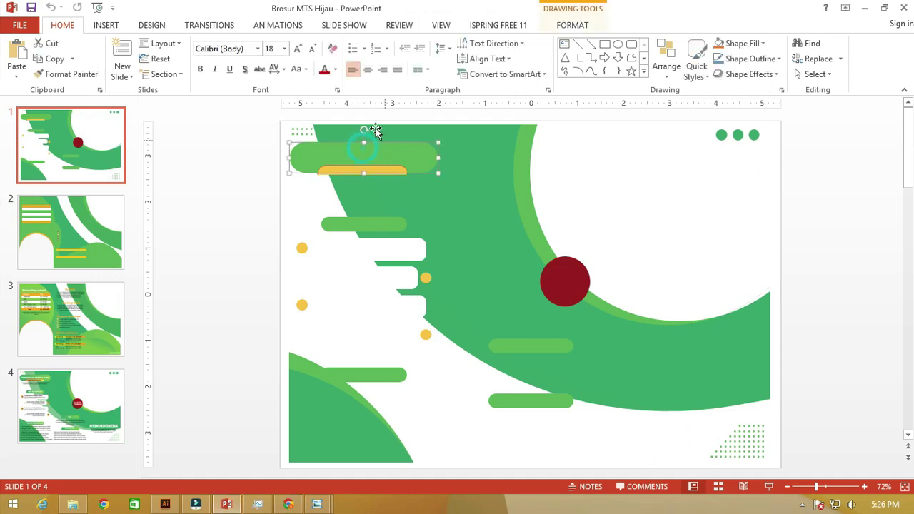
left_click(561, 25)
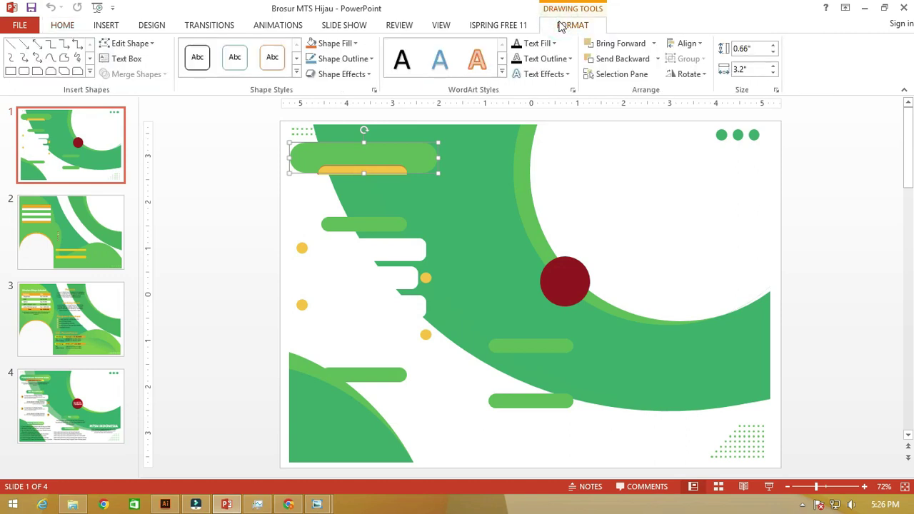
left_click(356, 44)
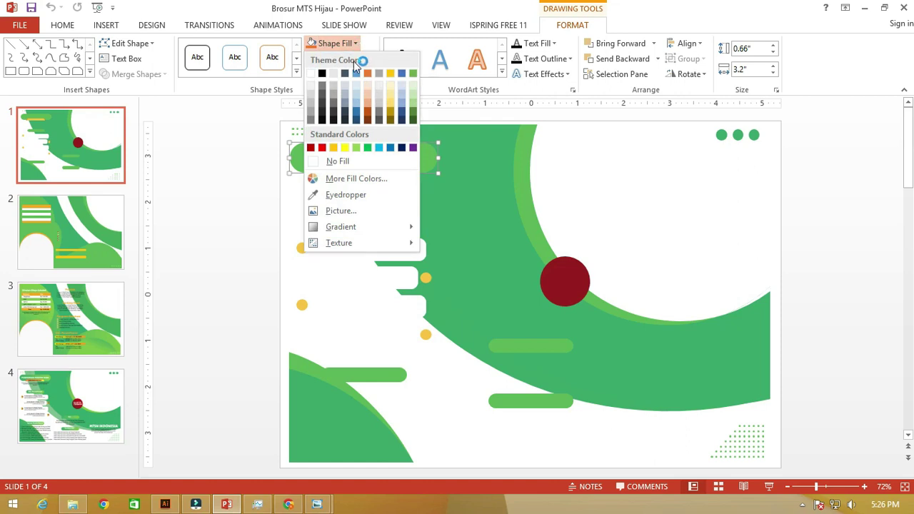
mouse_move(377, 227)
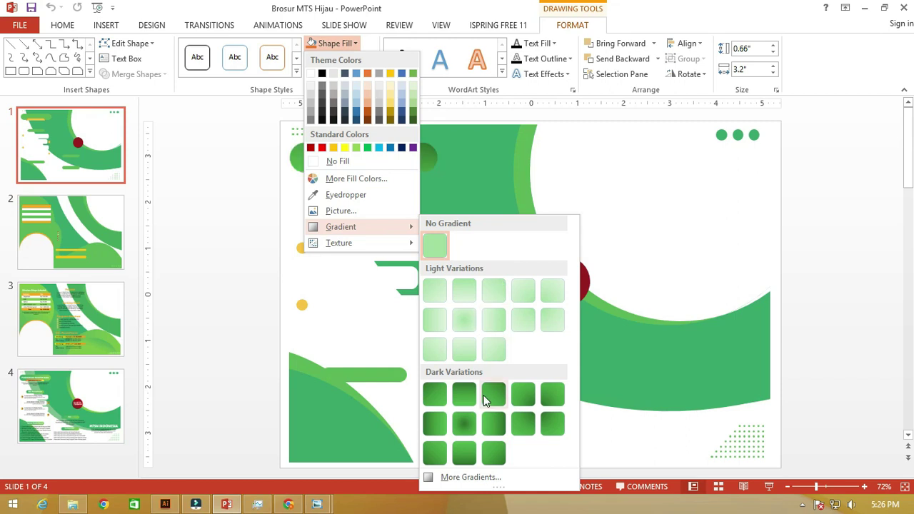
left_click(459, 478)
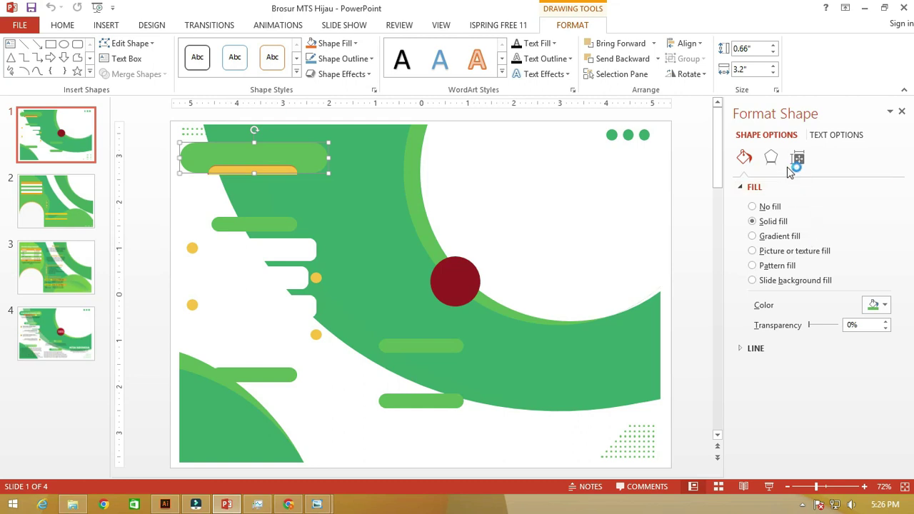
Step: Give the pill a green preset gradient fill and make its last stop yellow
left_click(767, 239)
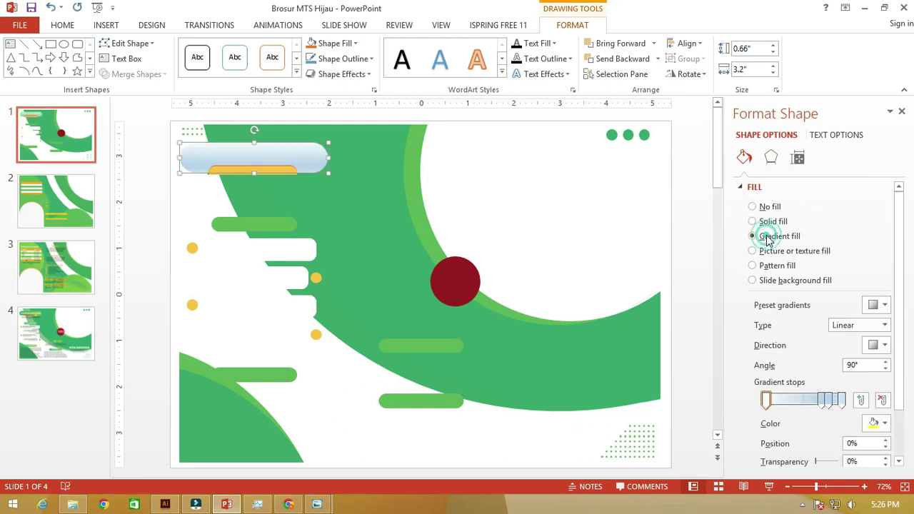
left_click(884, 306)
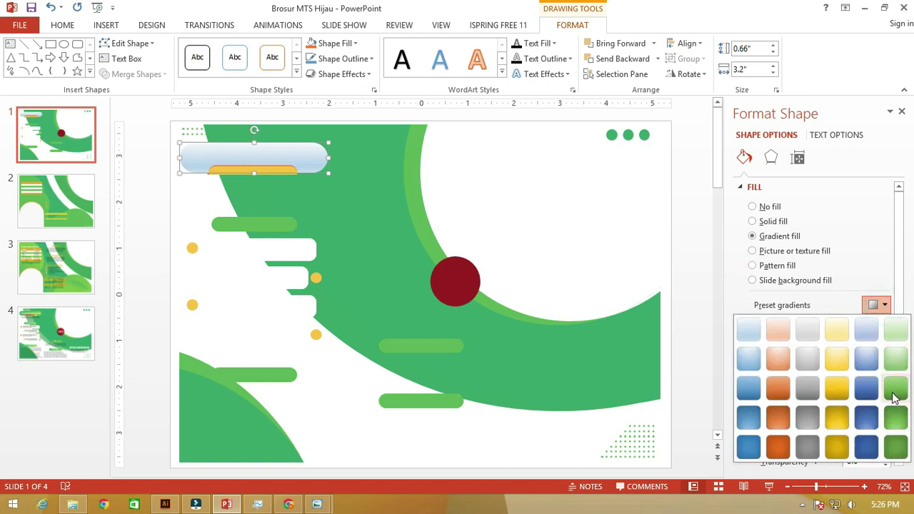
left_click(895, 389)
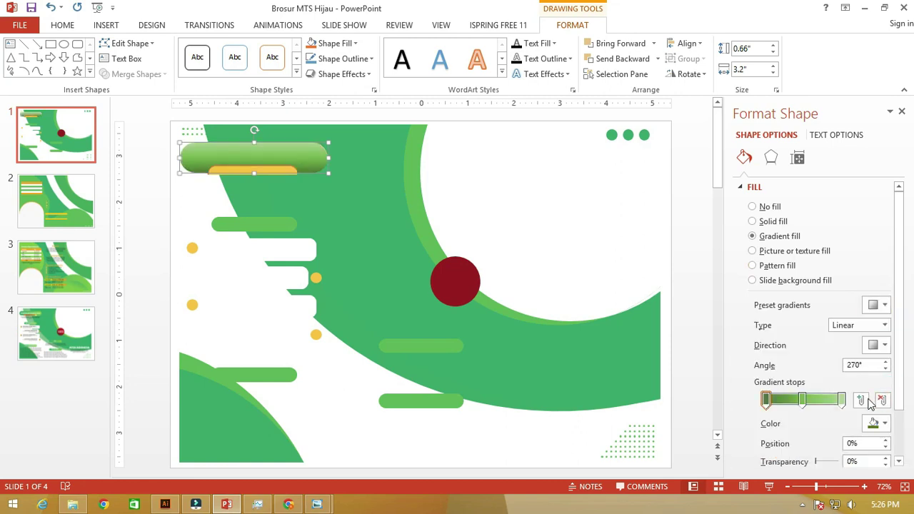
left_click(842, 400)
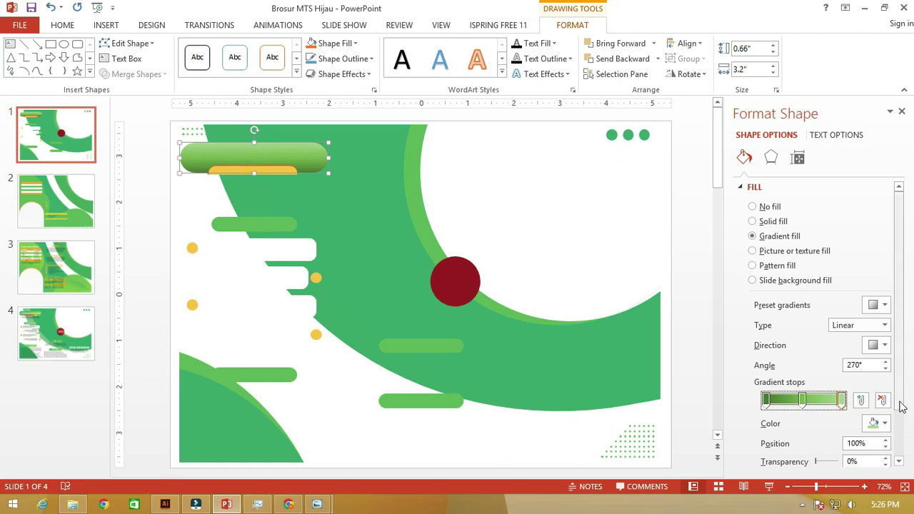
scroll(900, 394, "down", 2)
left_click(883, 366)
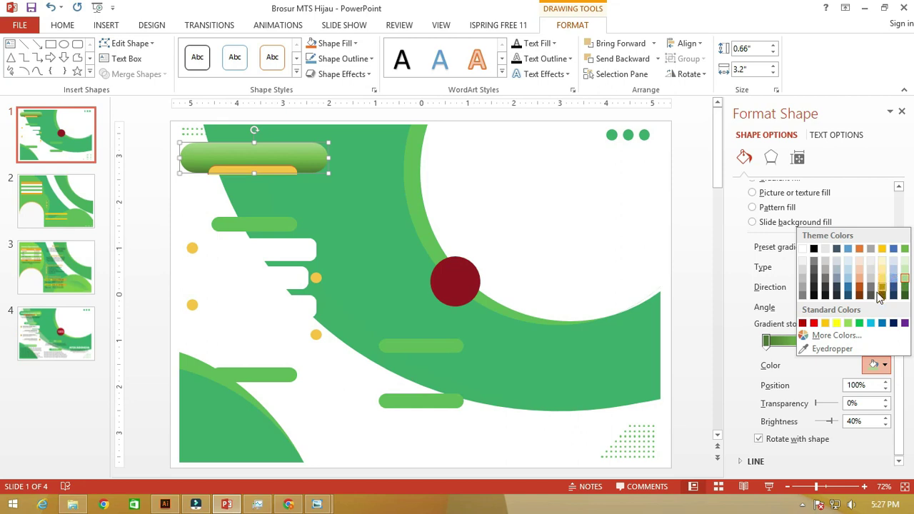
left_click(836, 322)
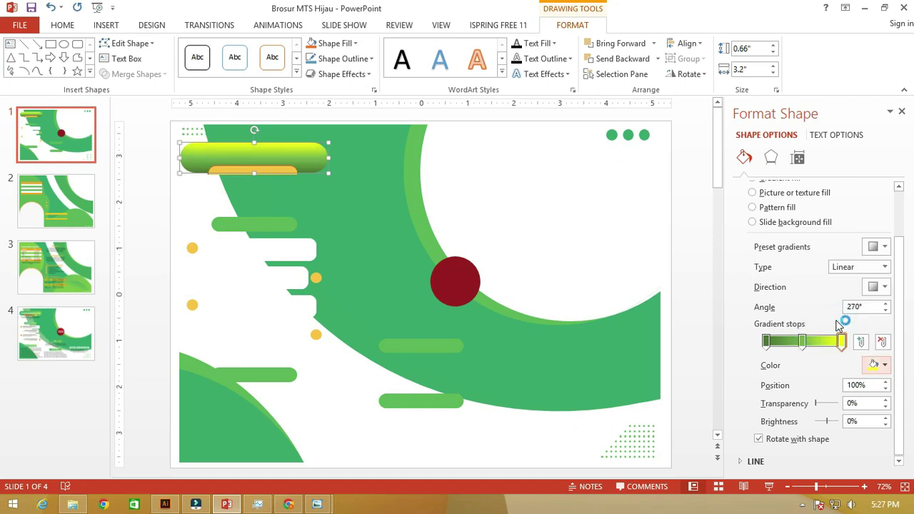
Step: Remove the extra middle stop and colour the repositioned first stop a theme green
mouse_move(802, 341)
left_mouse_down()
mouse_move(824, 342)
mouse_move(807, 342)
left_mouse_up()
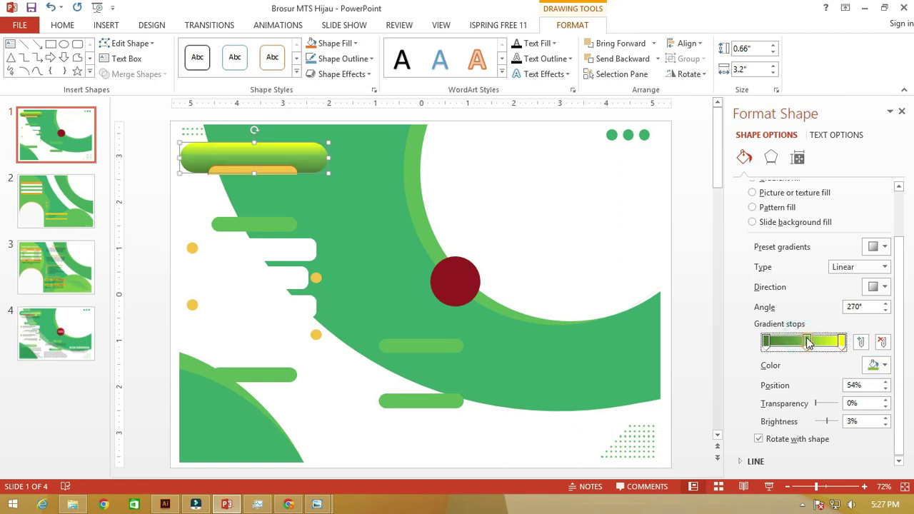
left_click(881, 342)
left_click(766, 342)
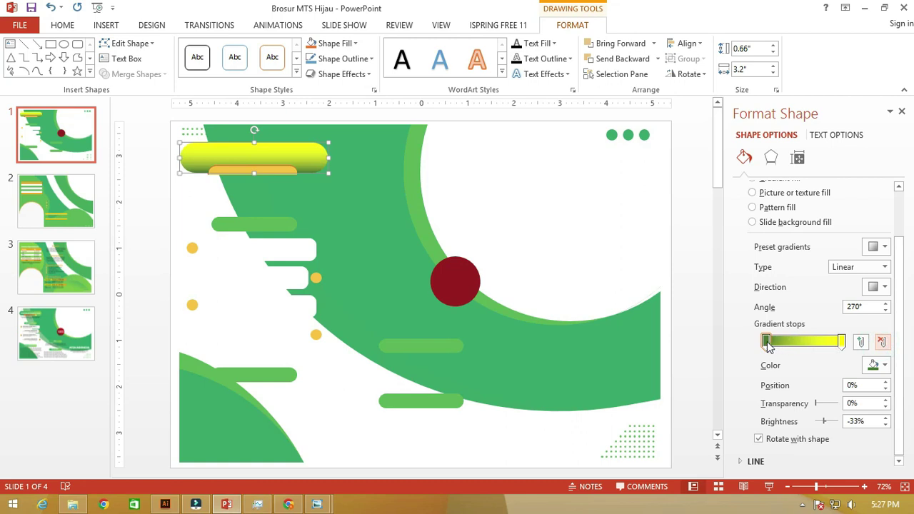
left_click_drag(769, 344, 799, 342)
left_click(883, 365)
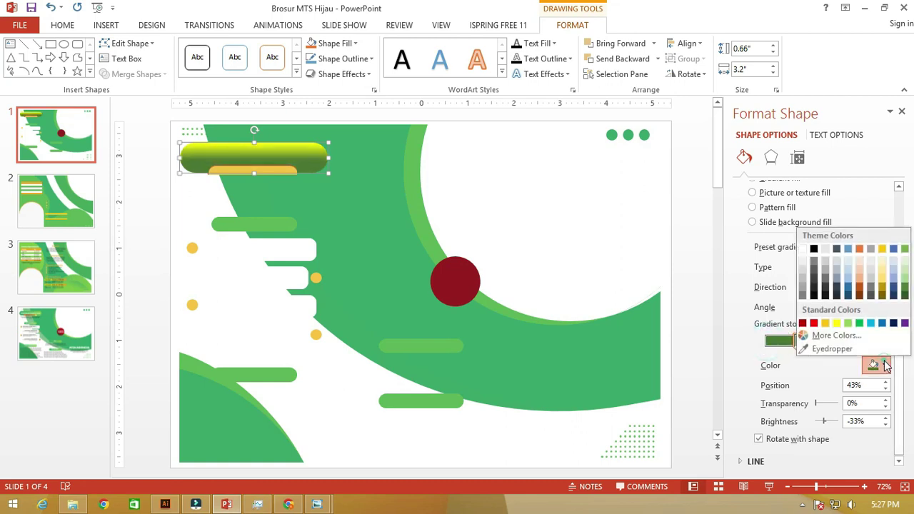
left_click(903, 249)
Step: Recolour the end stop a custom lime green via More Colors
left_click(842, 342)
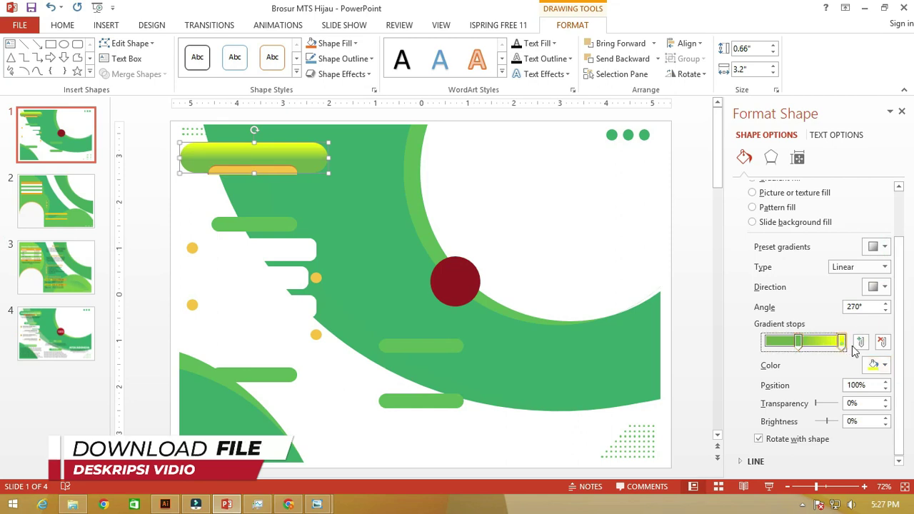
left_click(879, 365)
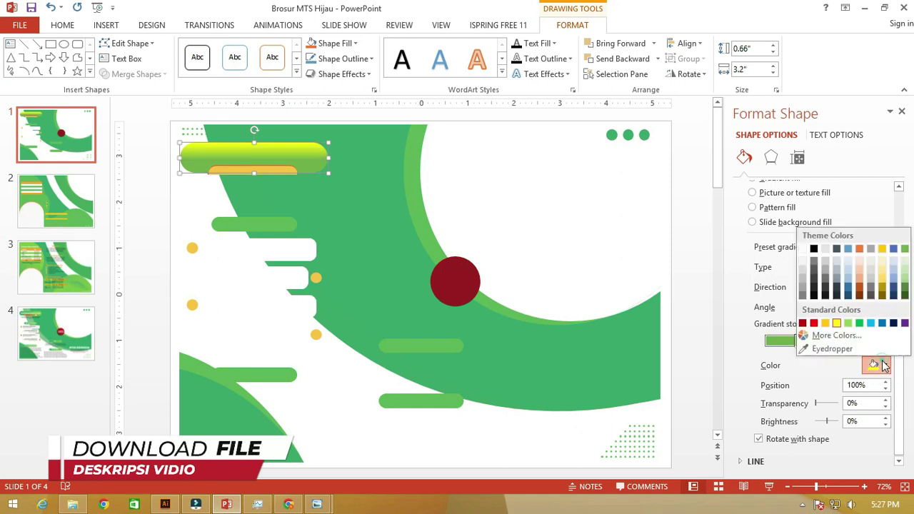
left_click(836, 335)
left_click_drag(466, 111, 679, 112)
left_click(626, 134)
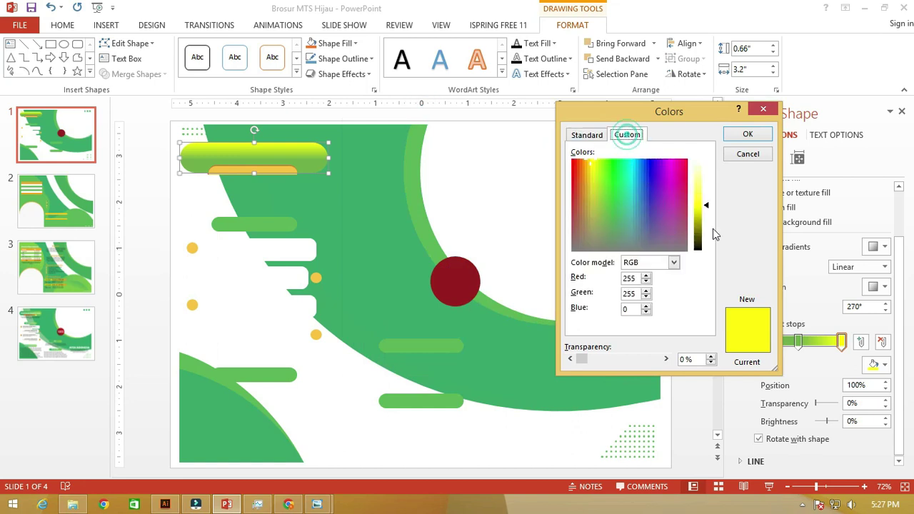
left_click(591, 162)
left_click(600, 163)
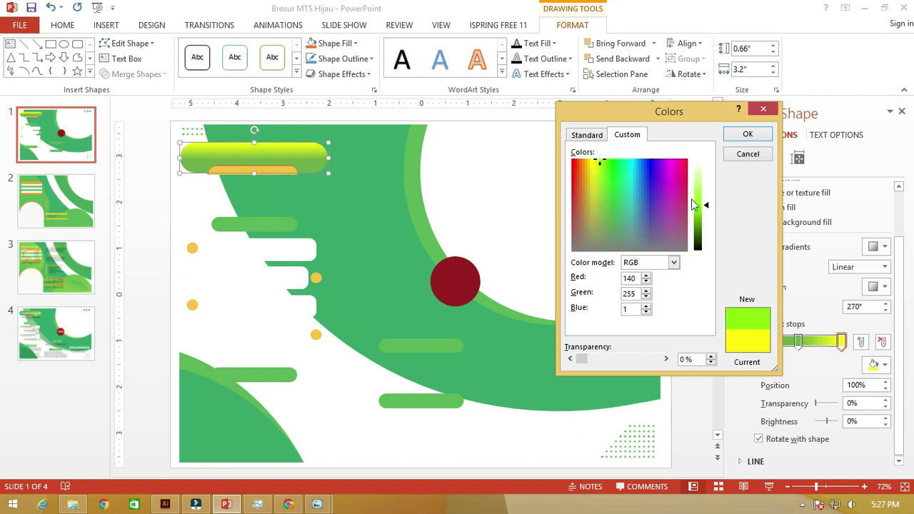
left_click(707, 207)
left_click(706, 212)
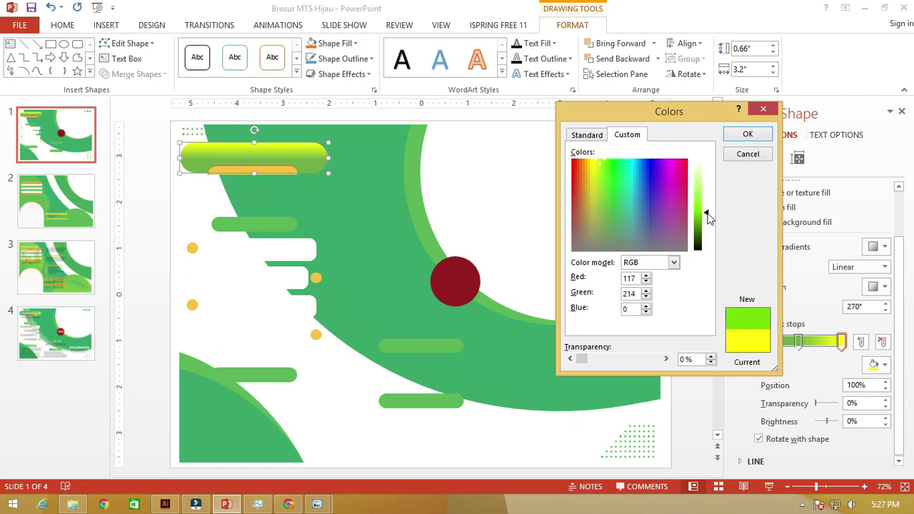
left_click(598, 164)
left_click(758, 134)
Step: Give the middle stop a brighter custom green and move it to the gradient's start
left_click(800, 340)
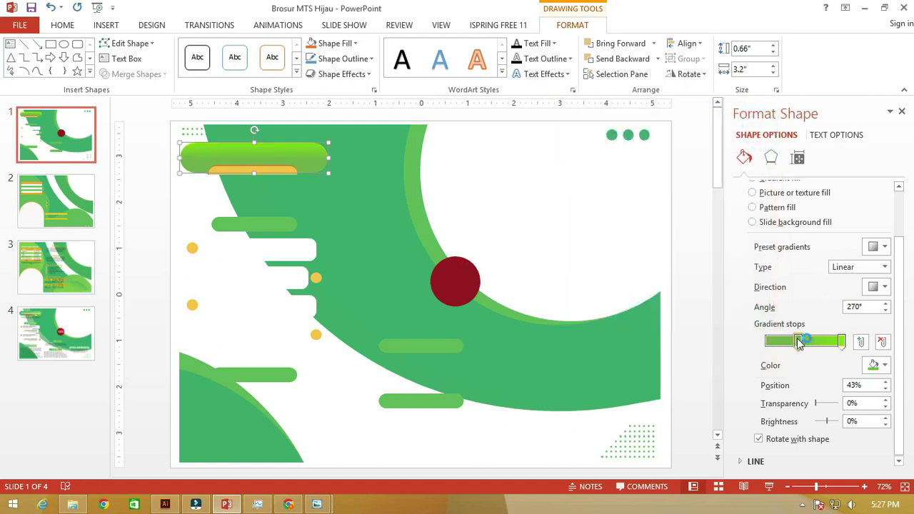
left_click(880, 365)
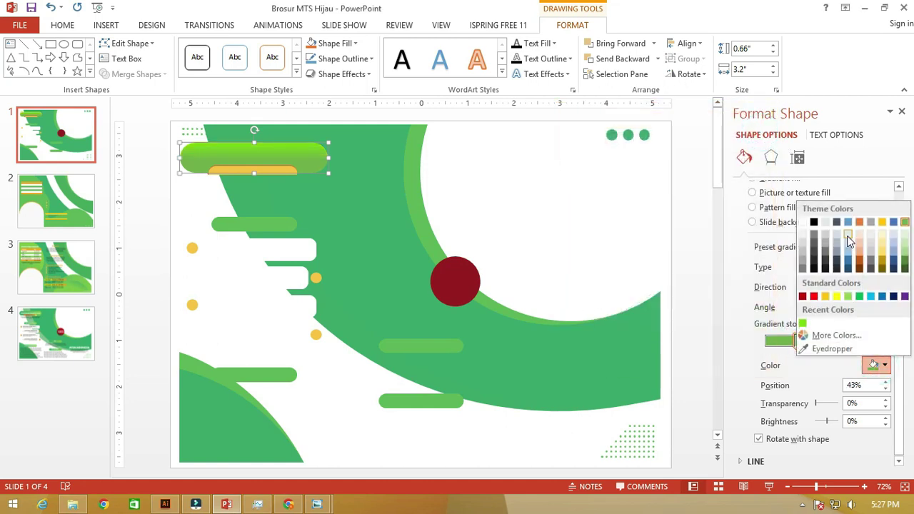
left_click(834, 335)
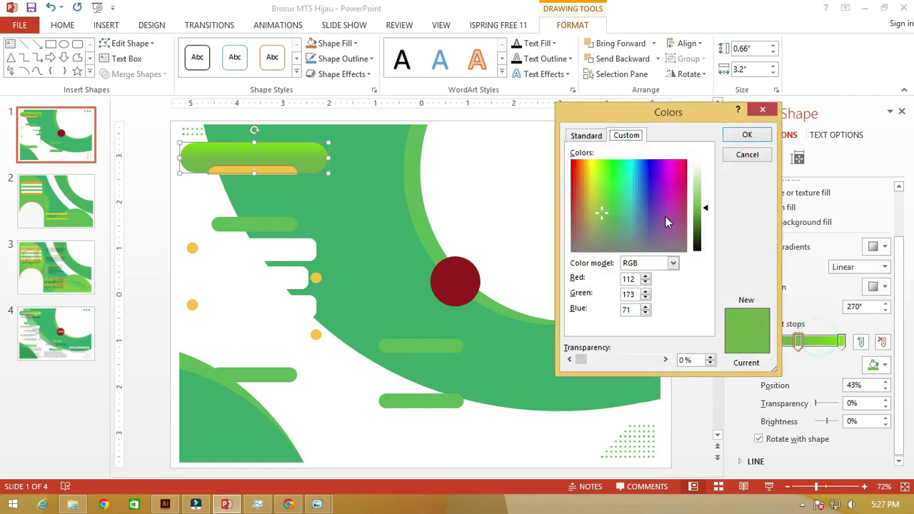
left_click(608, 208)
left_click(706, 205)
left_click(750, 135)
left_click_drag(799, 341, 751, 341)
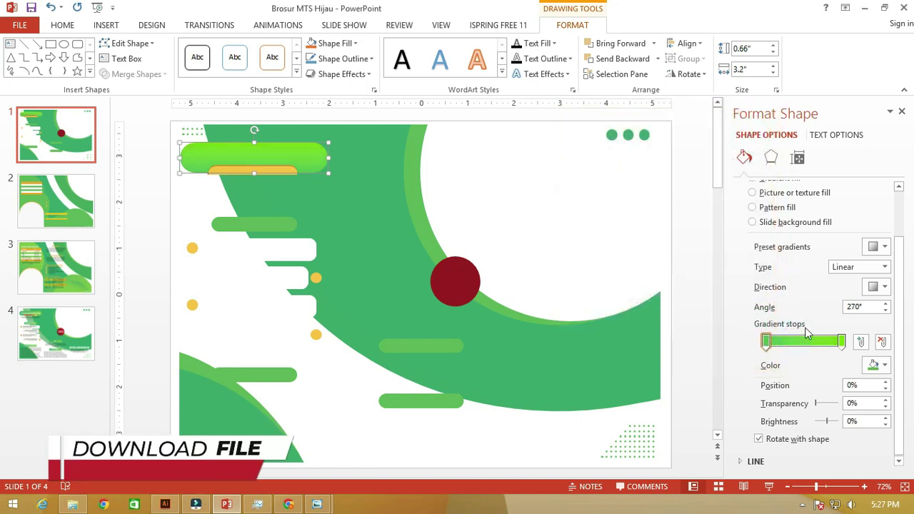
Step: Set the gradient direction to Linear Right and place the middle stop at 45%
left_click(841, 341)
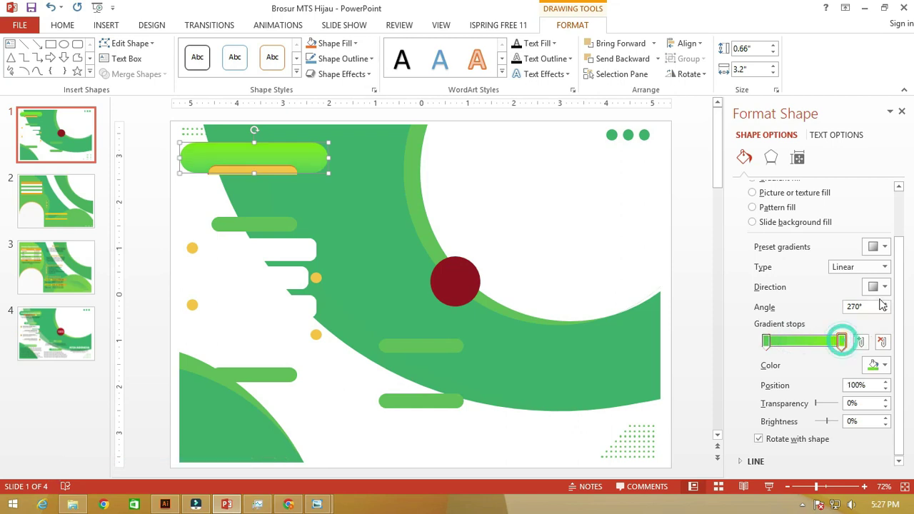
left_click(884, 287)
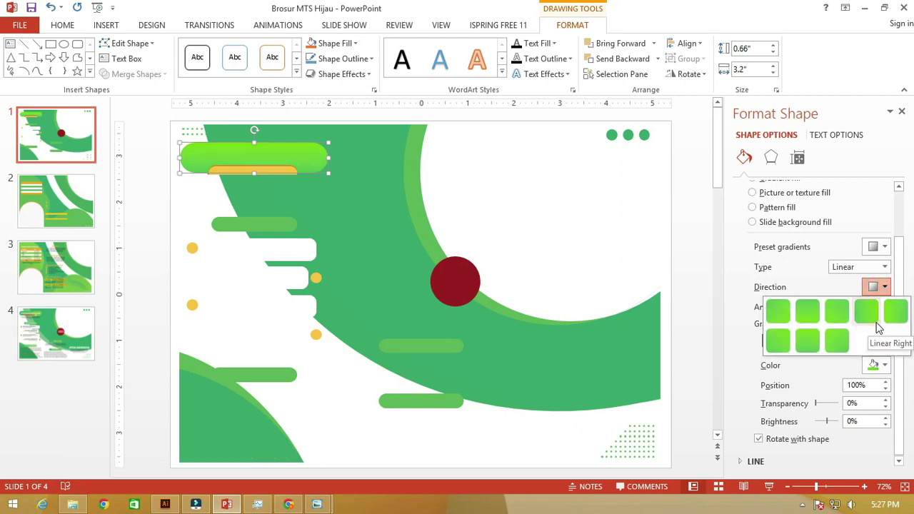
left_click(869, 320)
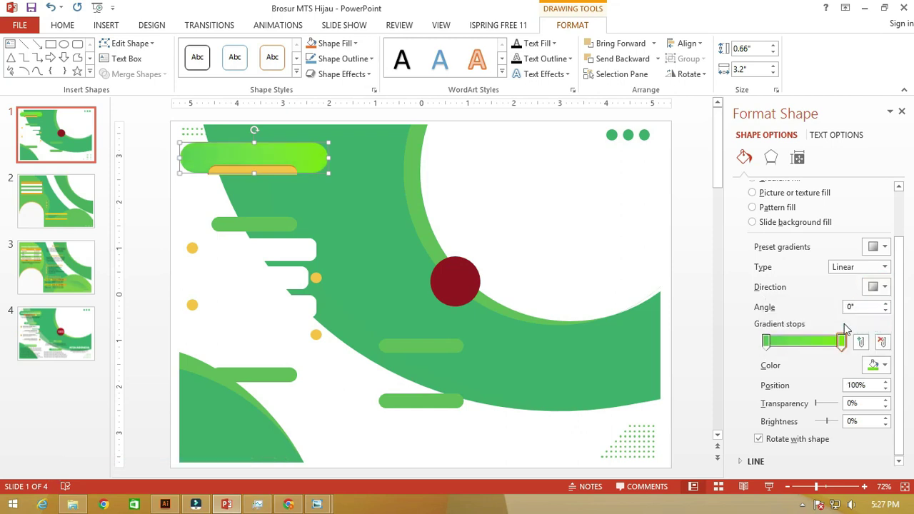
left_click(842, 344)
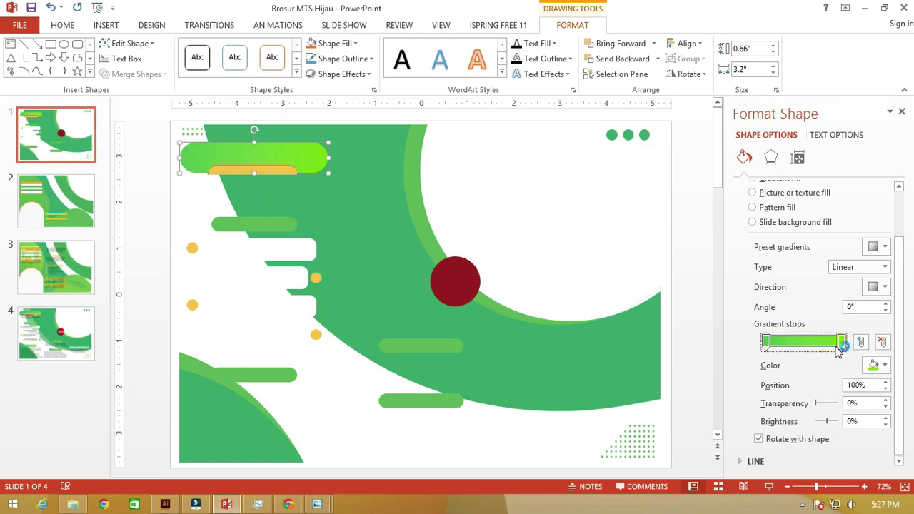
left_click_drag(764, 344, 788, 344)
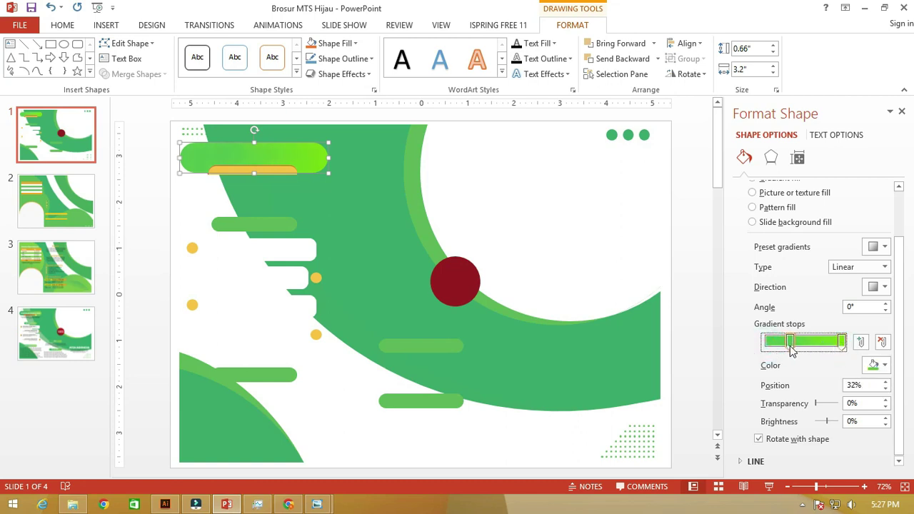
left_click_drag(792, 346, 803, 348)
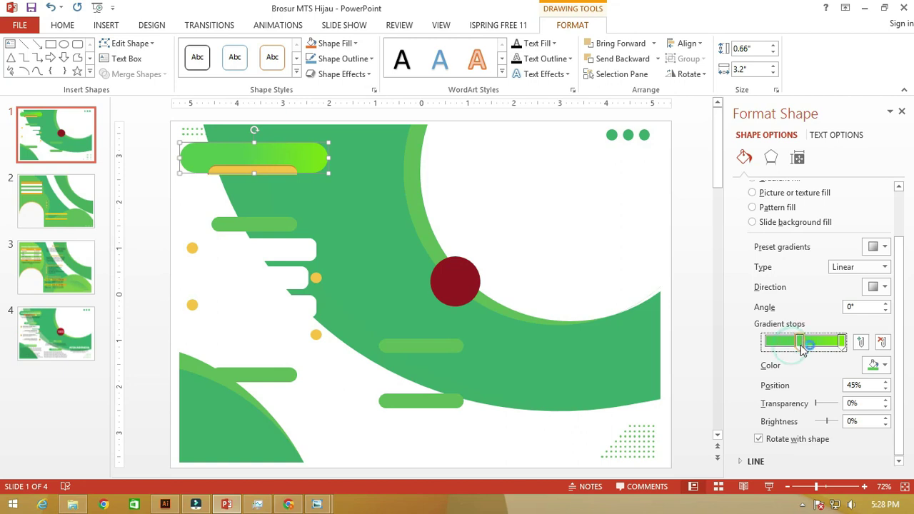
left_click(366, 219)
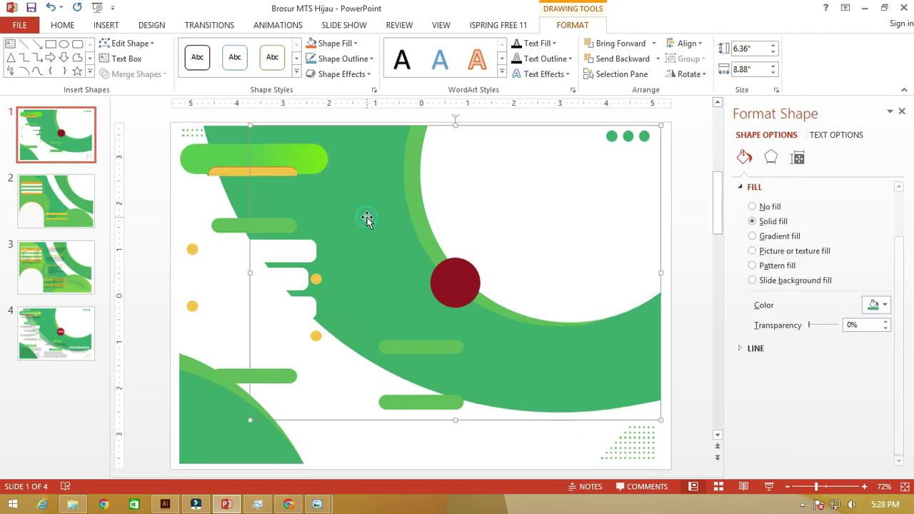
left_click(277, 155)
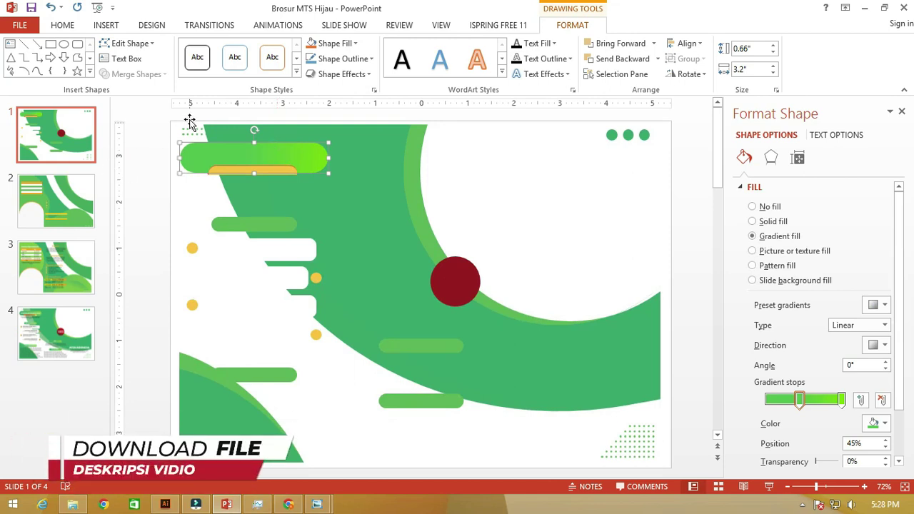
left_click(105, 25)
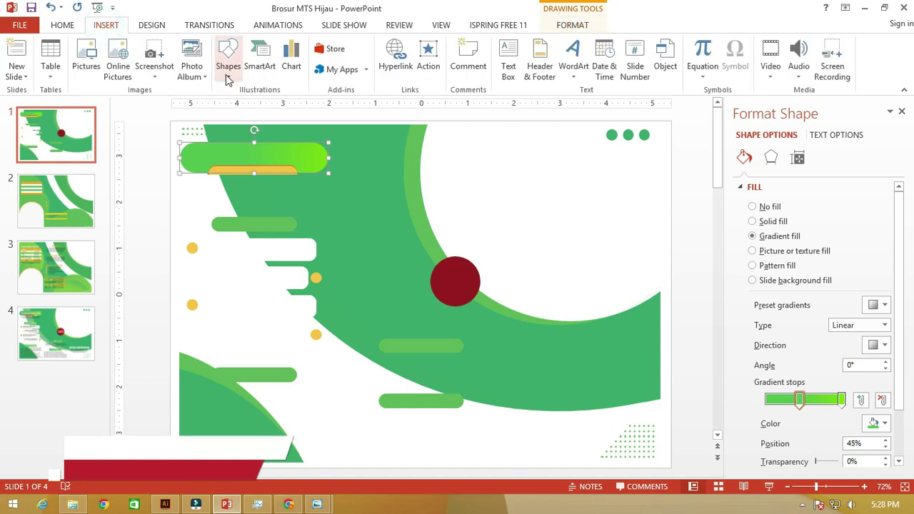
Step: Draw a text box over the green pill and type the title 'Penerimaan Siswa Baru'
left_click(228, 61)
left_click(222, 105)
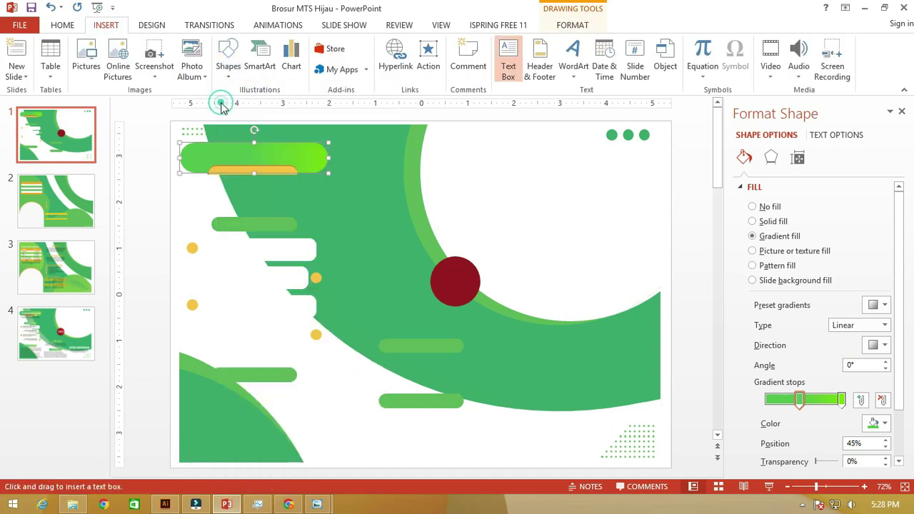
left_click_drag(193, 155, 352, 202)
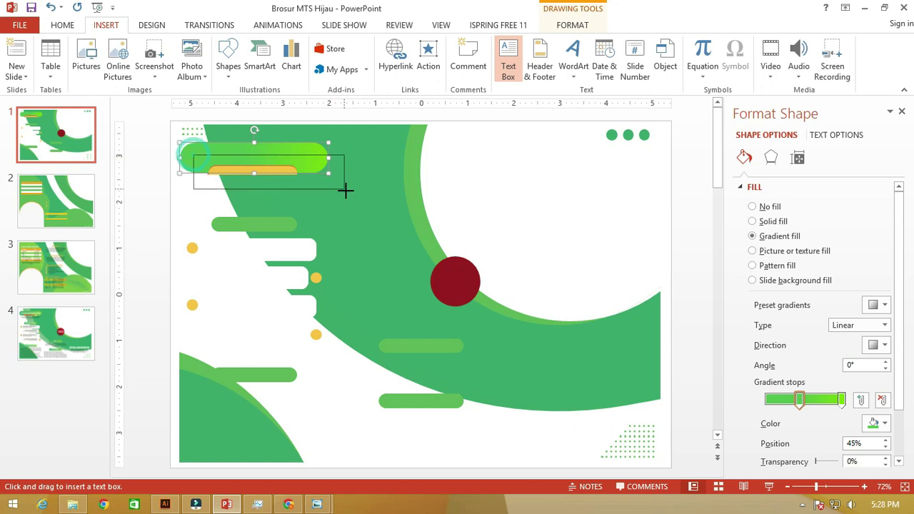
scroll(288, 182, "up", 5)
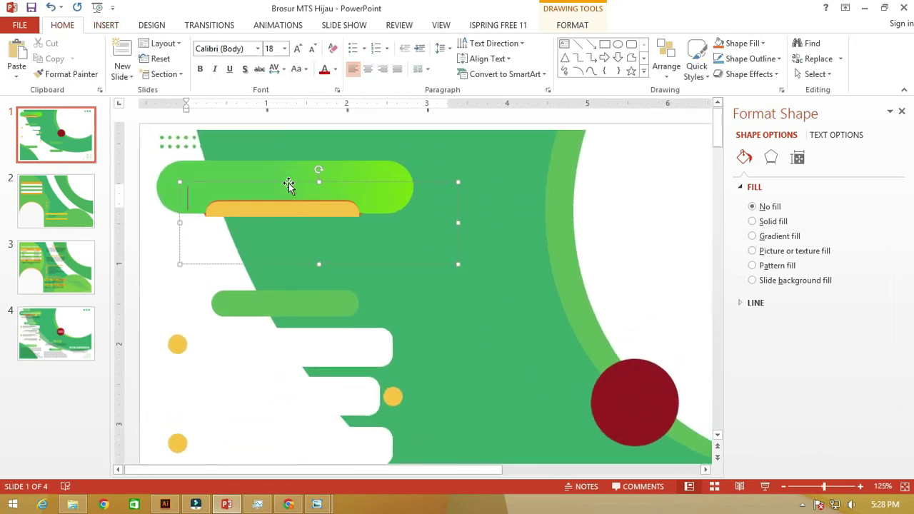
type("Per")
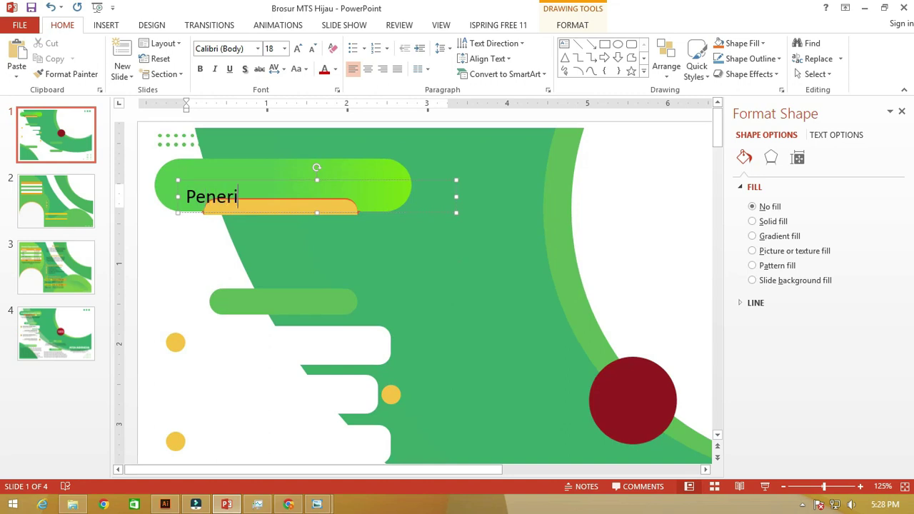
type("sis")
type("Siswa ")
type("baru")
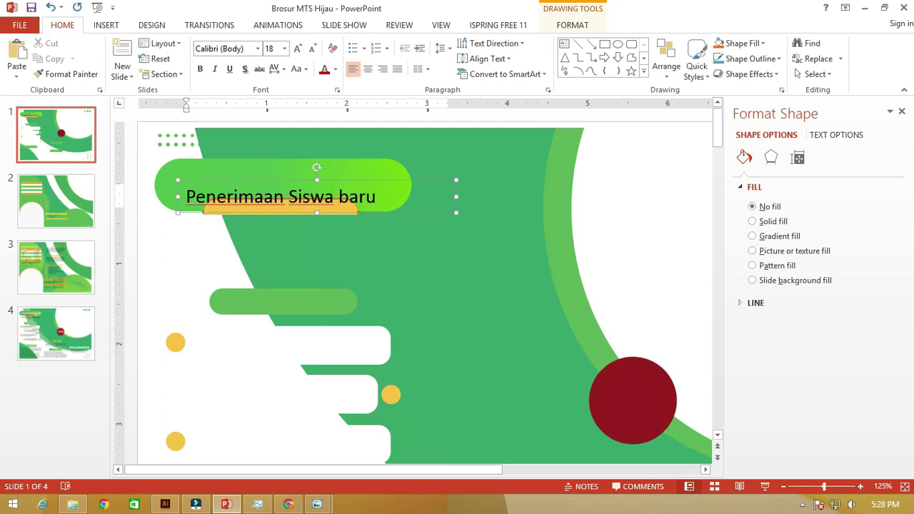
key("Delete")
type("B")
Step: Make the title white Carter One inside the pill, then copy the box below it
key("ctrl+a")
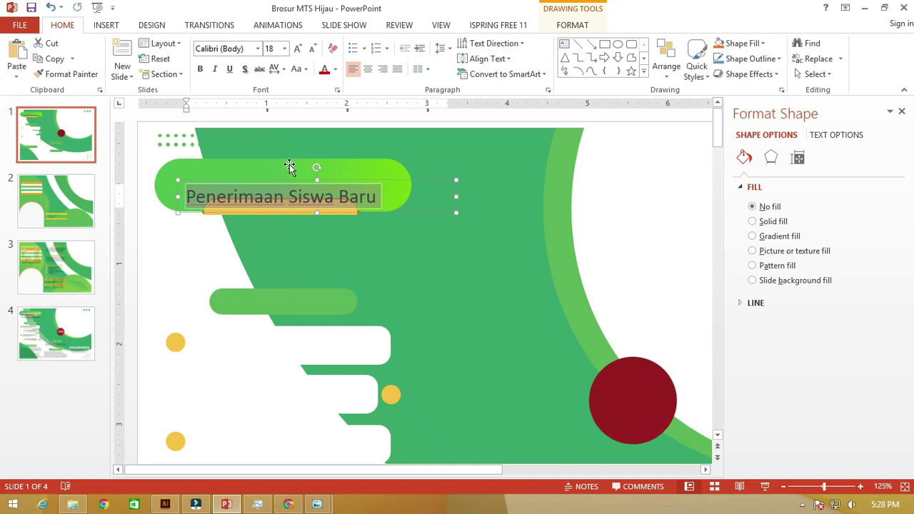
left_click(227, 48)
type("Ca")
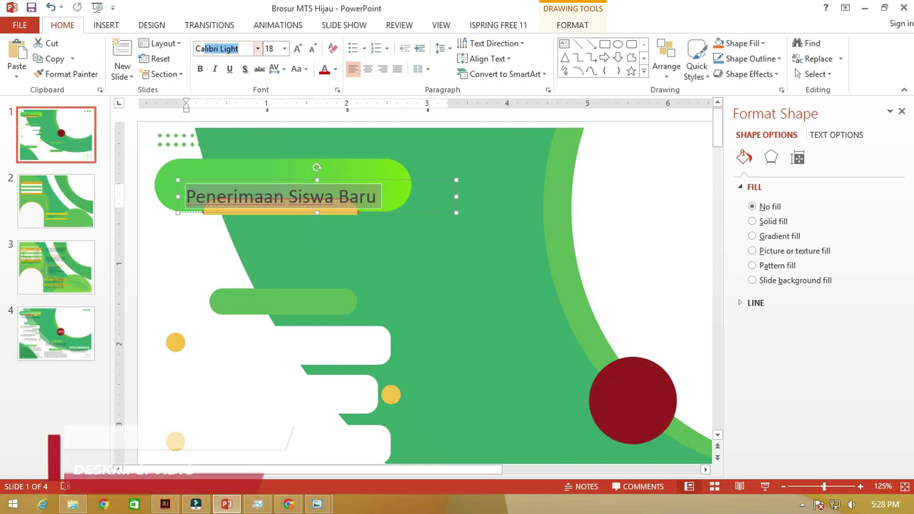
type("rter One")
key("Return")
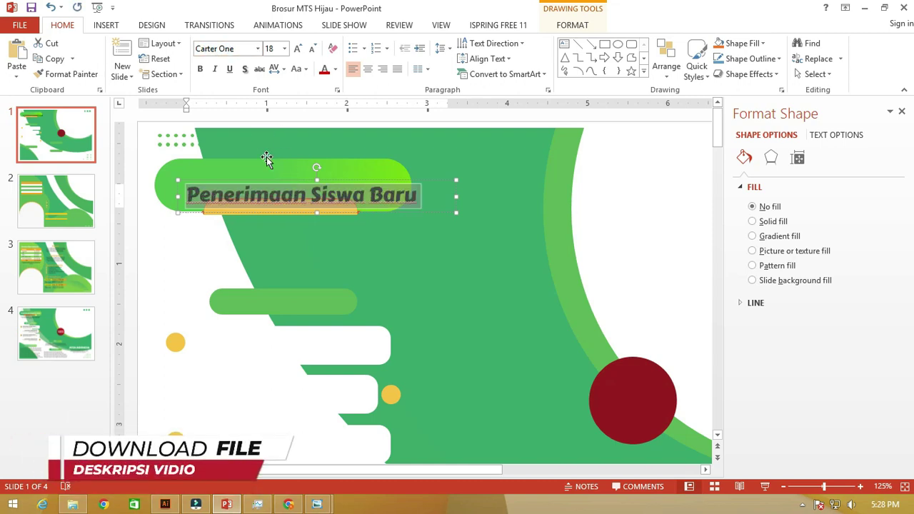
left_click_drag(276, 185, 253, 171)
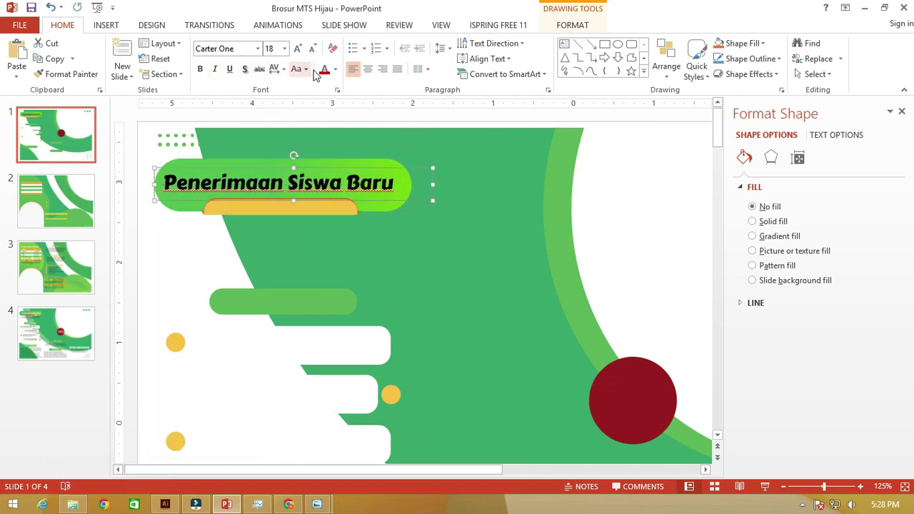
left_click(336, 72)
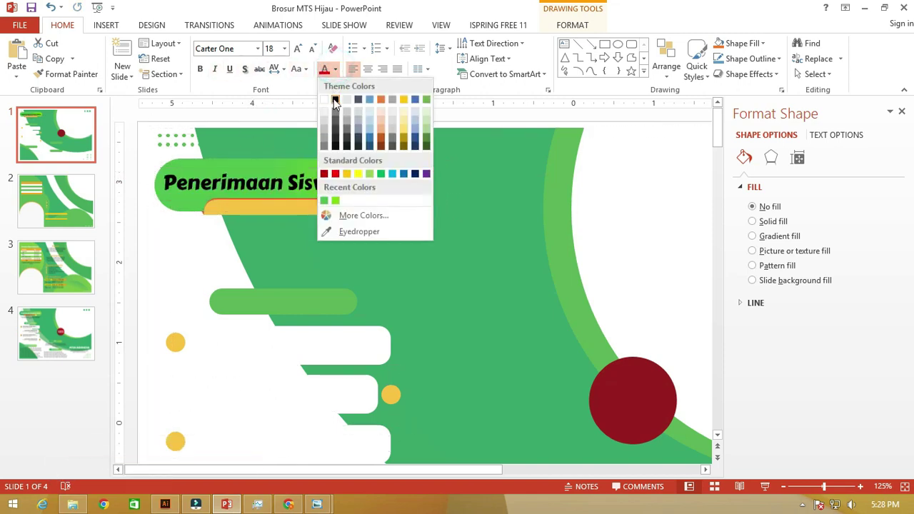
left_click(325, 100)
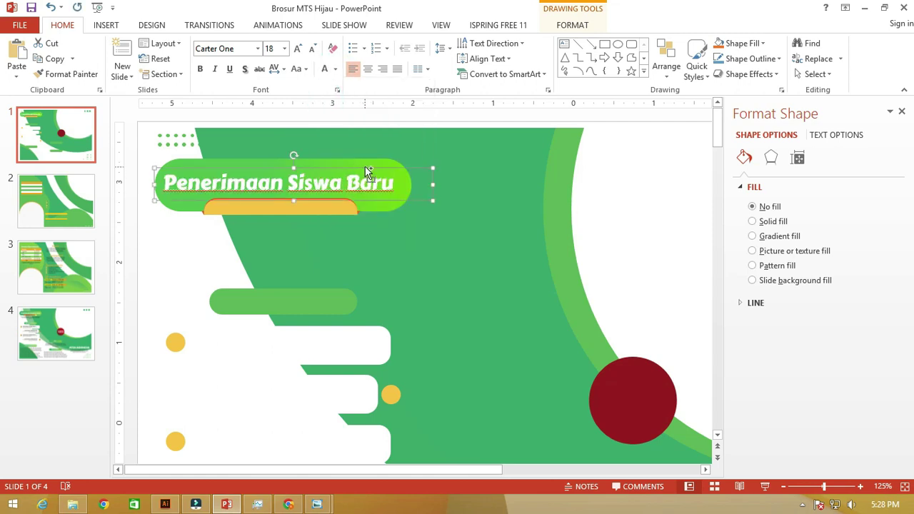
left_click_drag(366, 174, 366, 203, "ctrl")
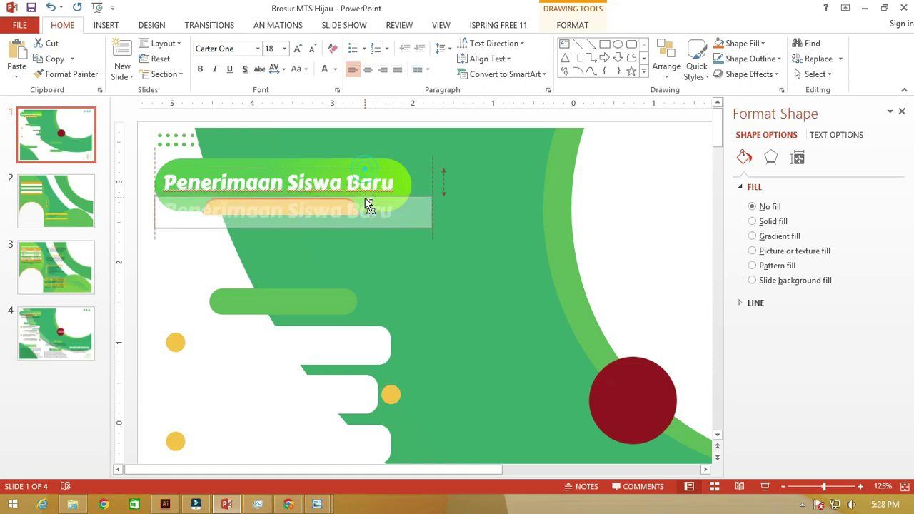
Step: Retype the copied box as 'Tahun pelajaran 2023-2024' in Roboto at size 10
triple_click(341, 211)
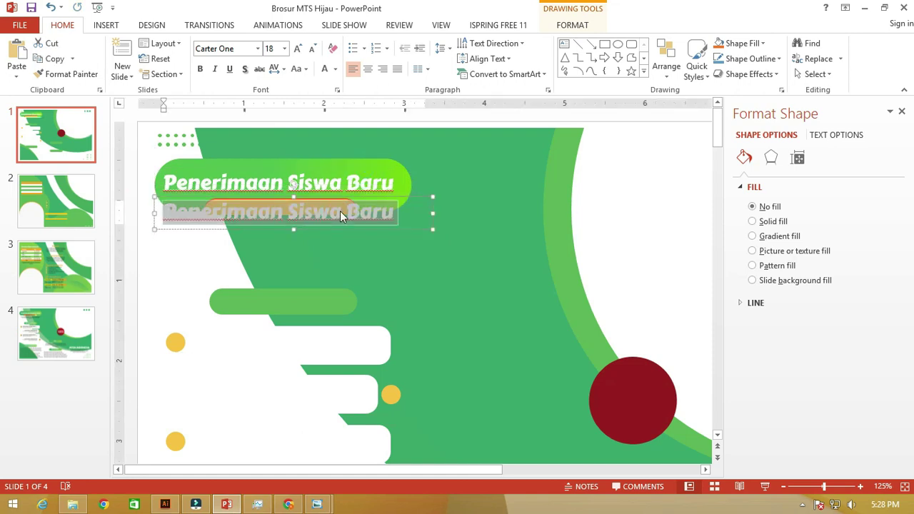
type("Yay")
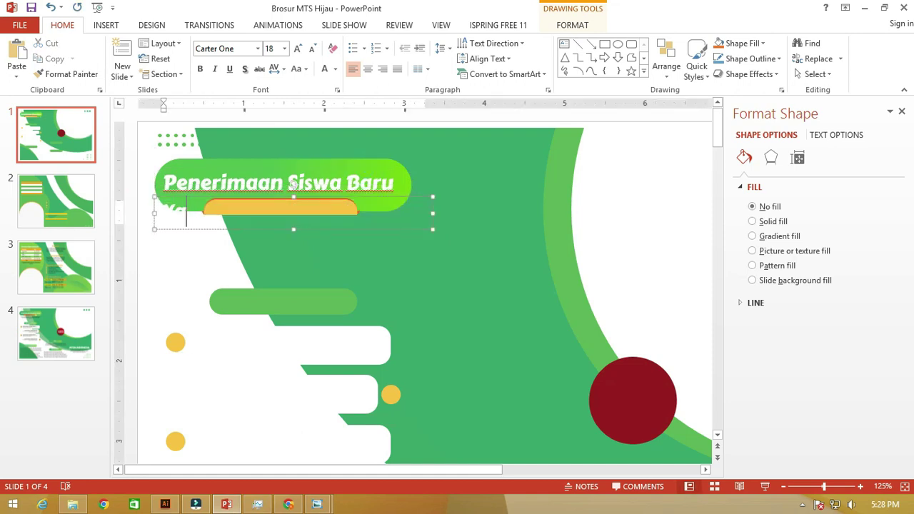
type("Tahun pelajaran ")
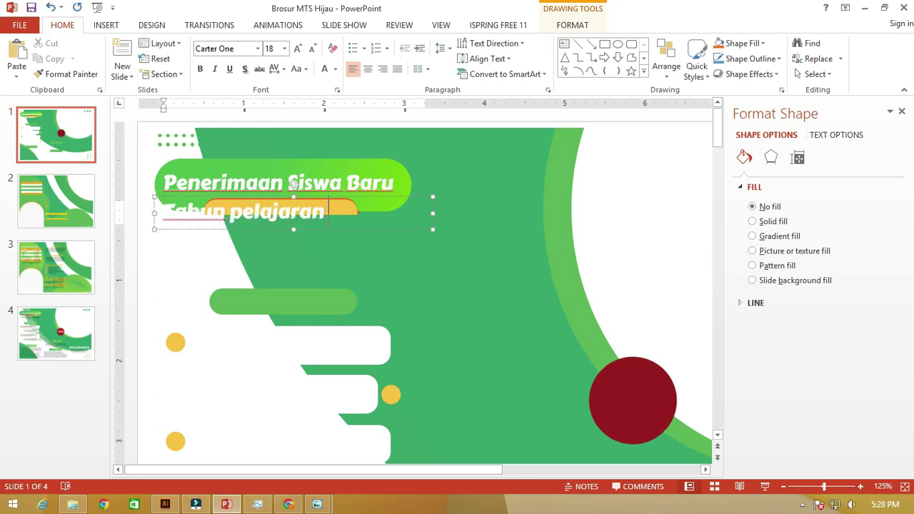
type("2023-")
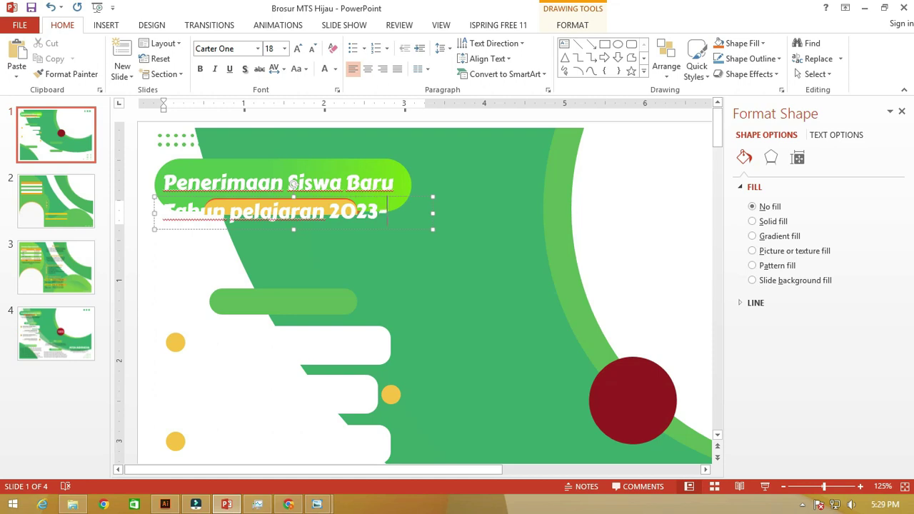
type("024")
key("ctrl+a")
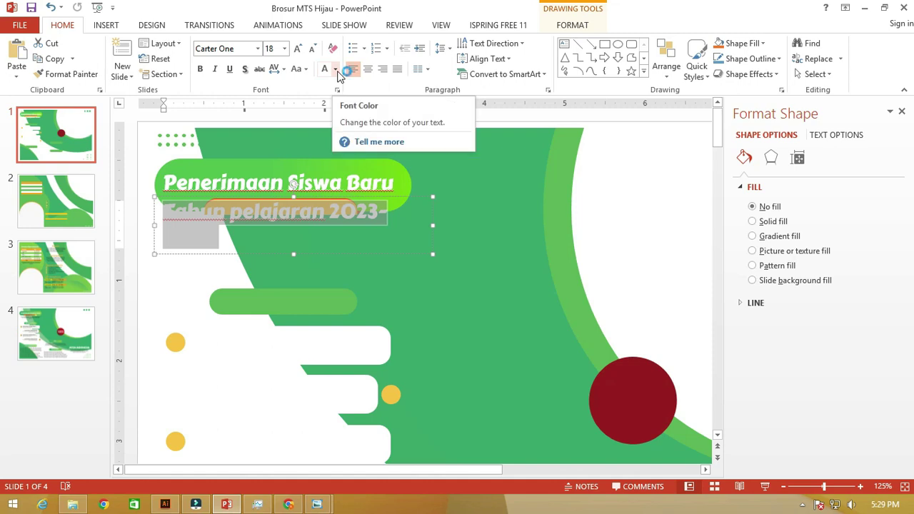
key("ctrl+shift+less")
key("ctrl+shift+less")
key("ctrl+shift+less")
key("ctrl+shift+less")
key("ctrl+shift+less")
key("ctrl+shift+less")
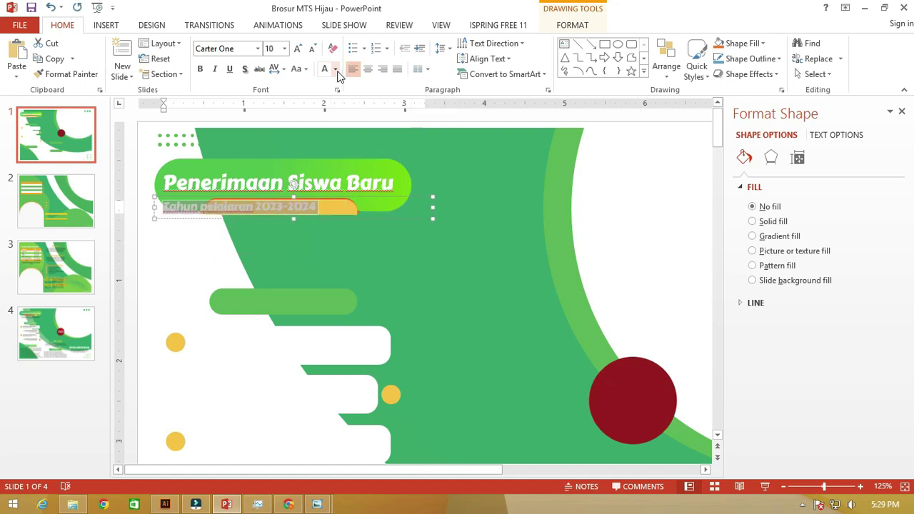
key("ctrl+shift+f")
type("r")
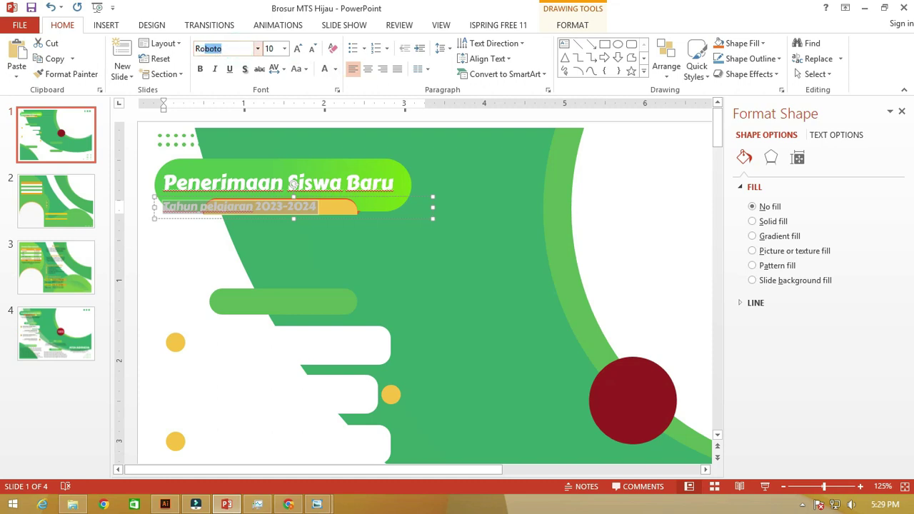
key("Return")
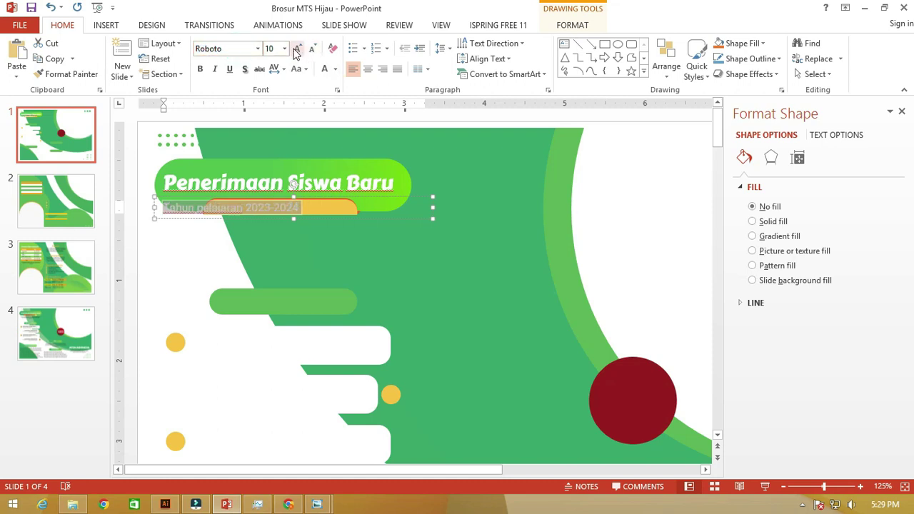
Step: Make the subtitle bold black 7 pt, narrow its box and centre it on the orange bar
left_click(200, 68)
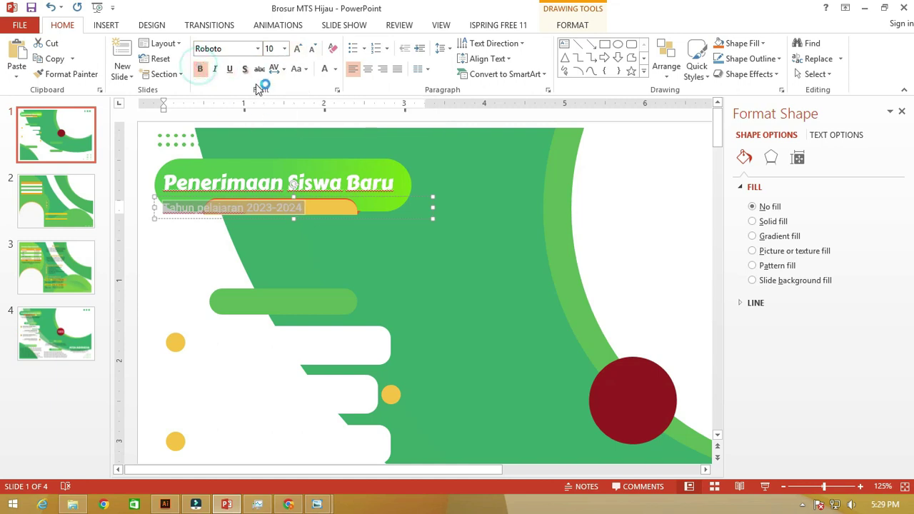
left_click(334, 69)
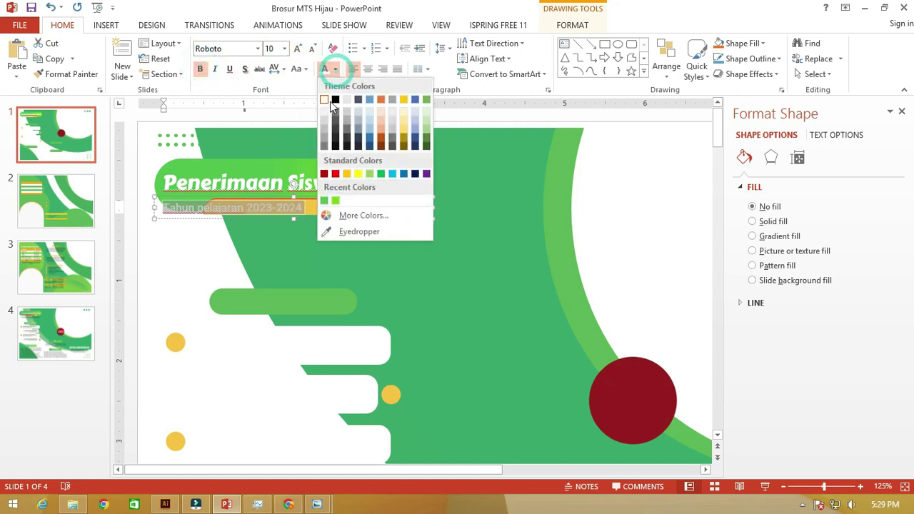
left_click(332, 99)
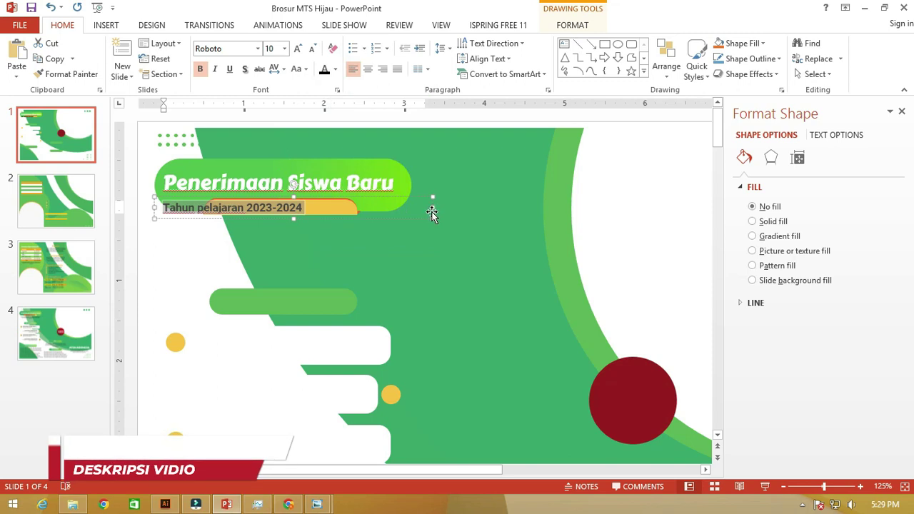
left_click_drag(432, 207, 312, 207)
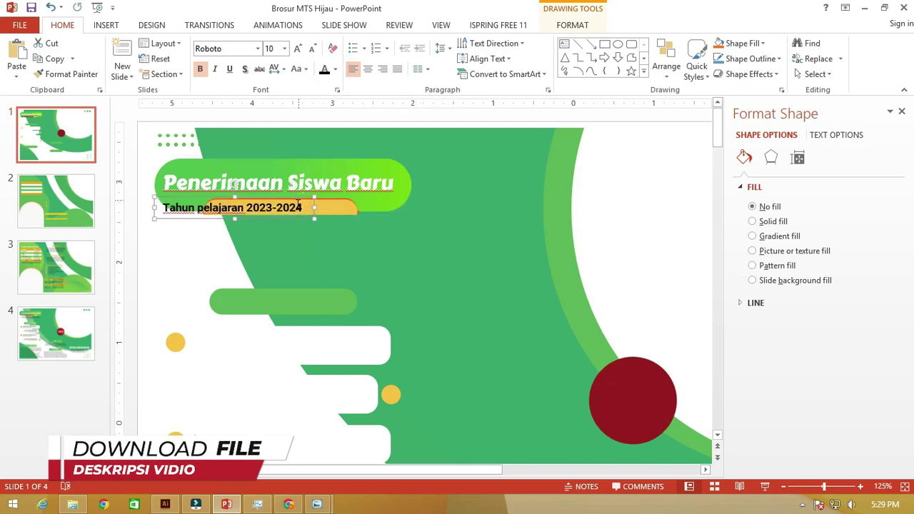
left_click(294, 206)
key("ctrl+a")
key("ctrl+bracketleft")
key("ctrl+bracketleft")
key("ctrl+bracketleft")
key("ctrl+bracketleft")
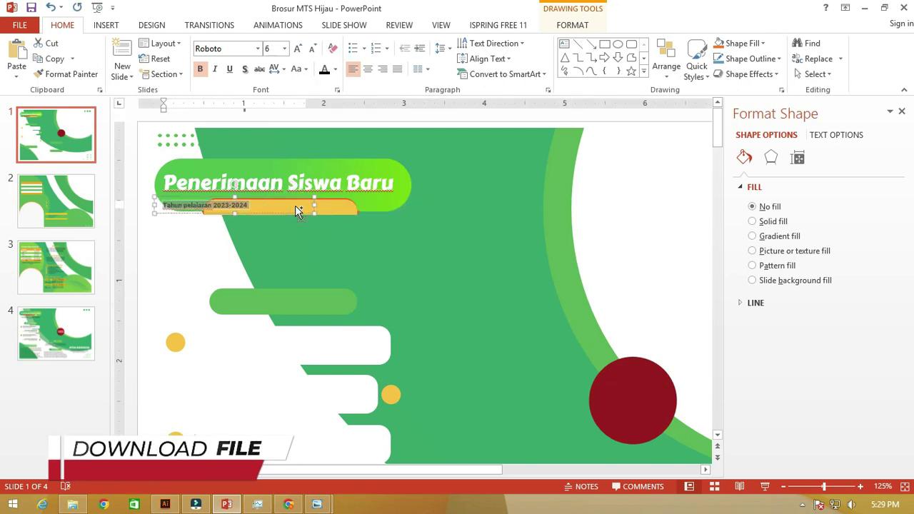
key("ctrl+bracketright")
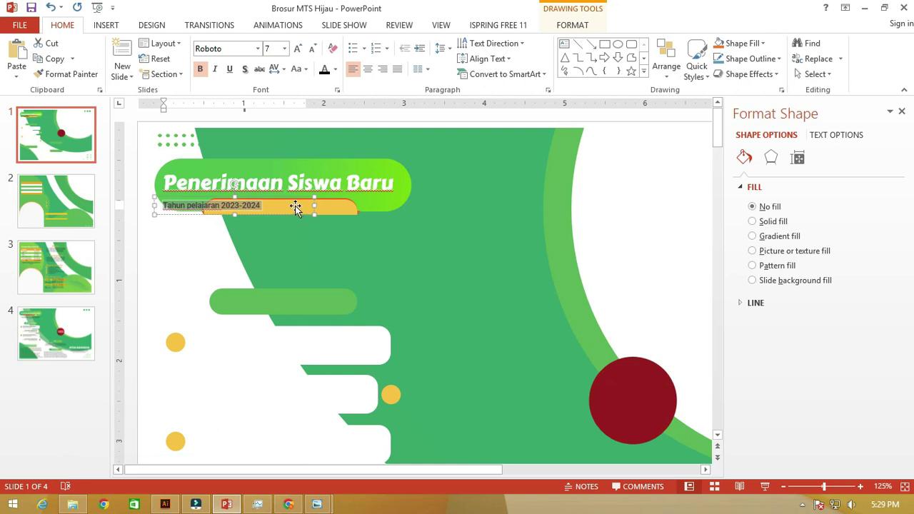
left_click_drag(305, 200, 369, 207)
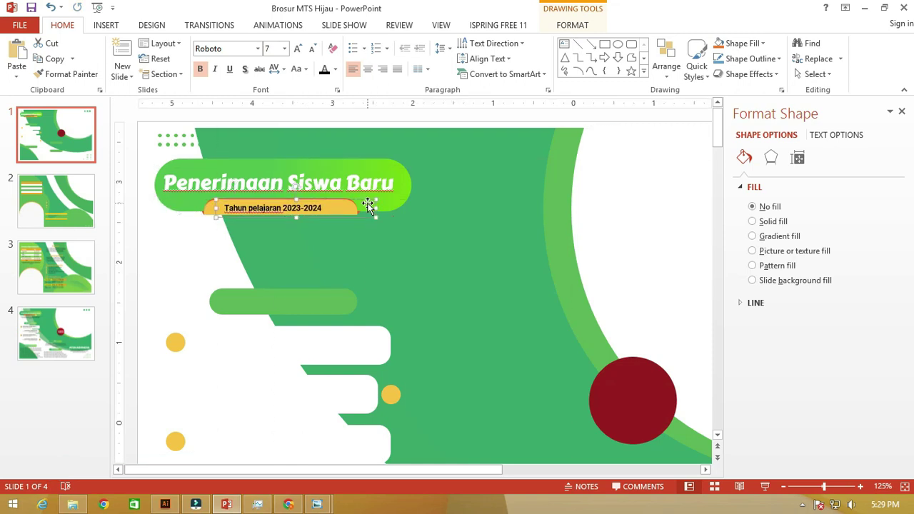
scroll(357, 207, "down", 5)
left_click(266, 226)
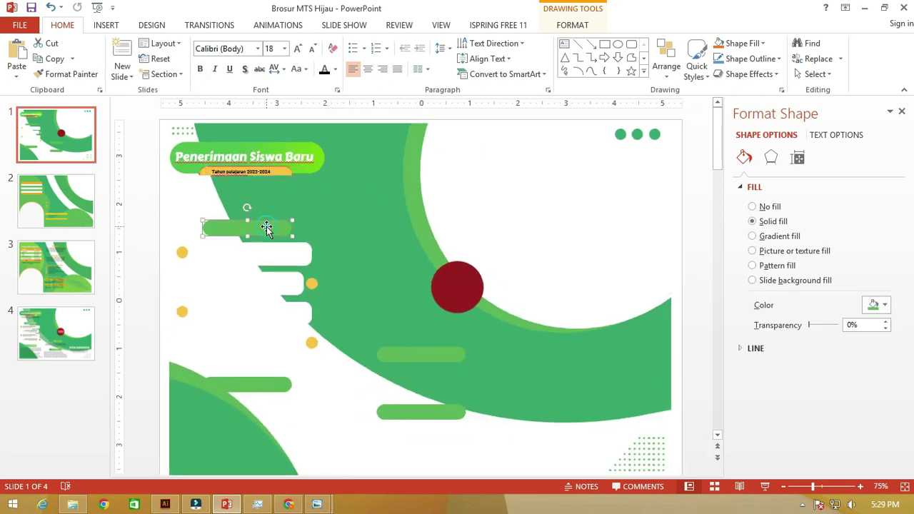
left_click(305, 150)
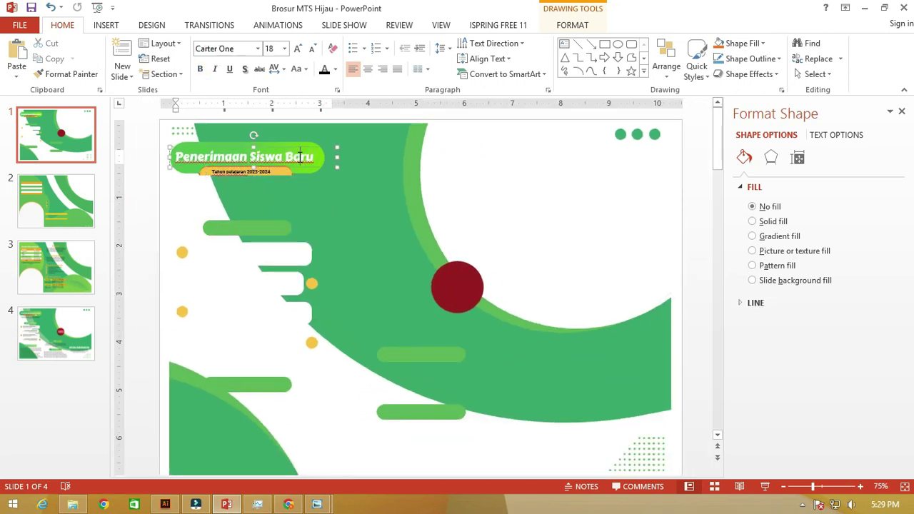
mouse_move(304, 150)
left_mouse_down()
mouse_move(297, 212)
mouse_move(269, 238)
left_mouse_up()
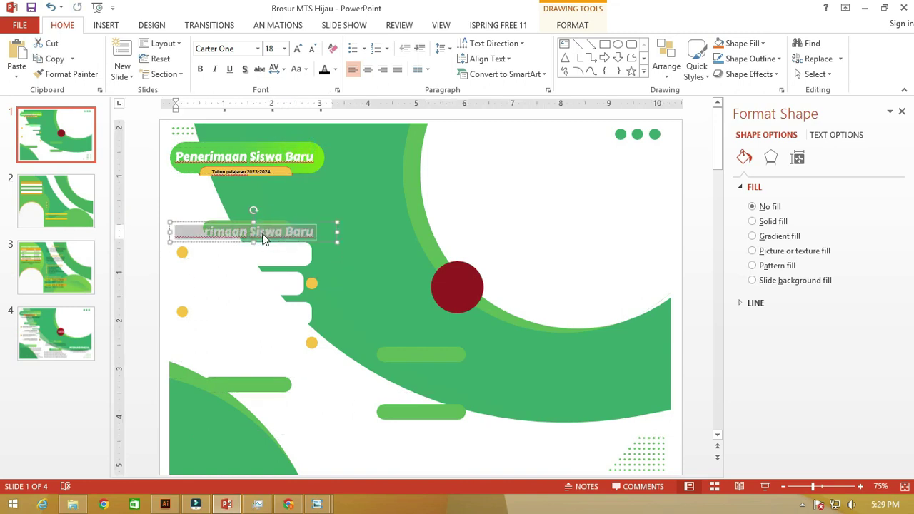
key("Delete")
type("Pendaftara")
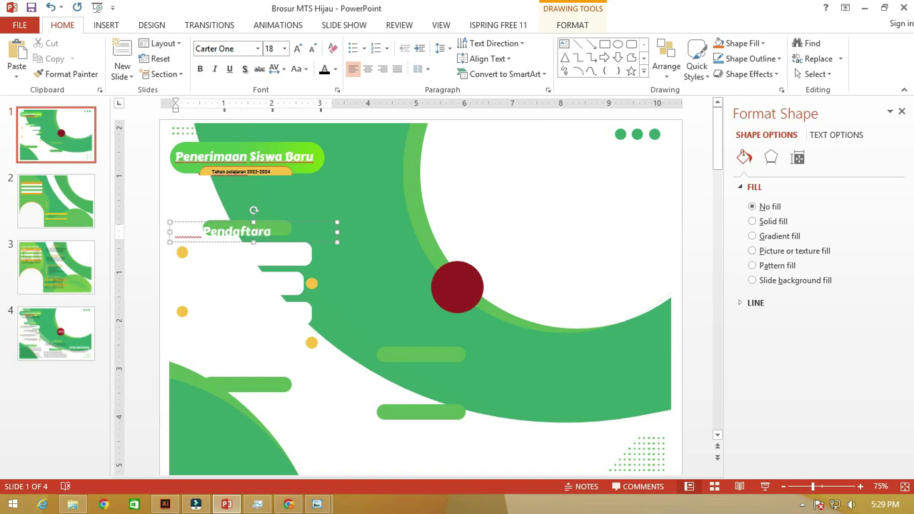
type("n")
key("ctrl+a")
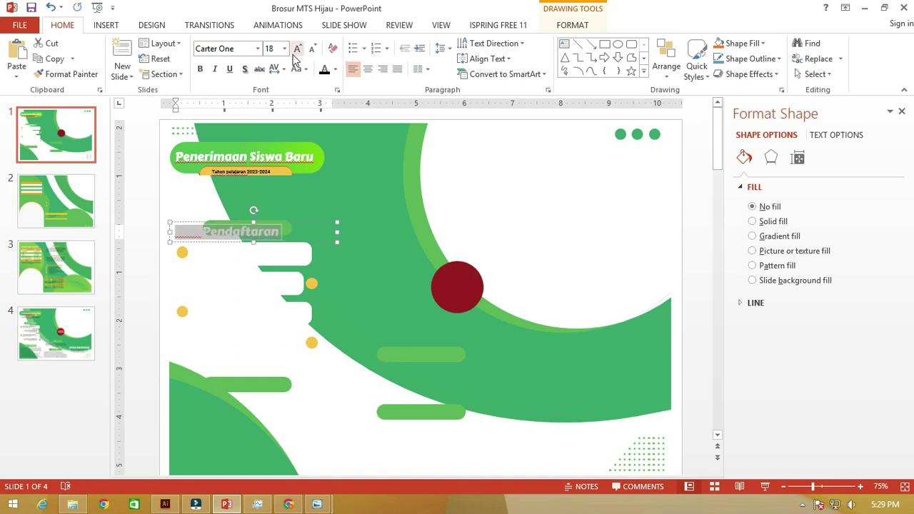
left_click(284, 48)
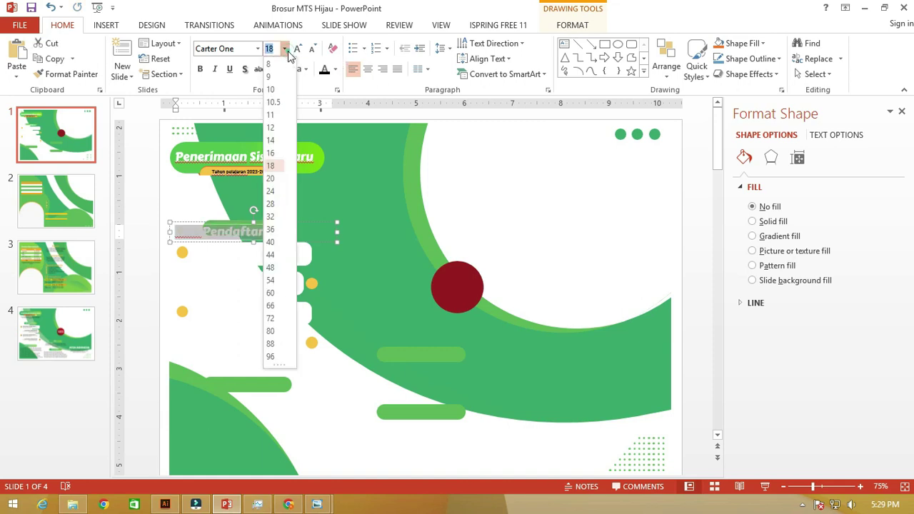
left_click(277, 127)
scroll(389, 293, "up", 5)
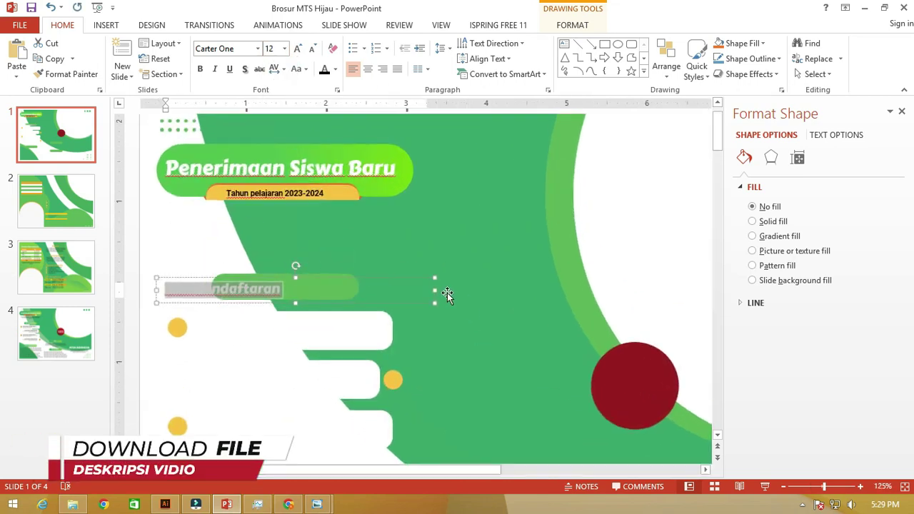
mouse_move(434, 291)
left_mouse_down()
mouse_move(301, 290)
mouse_move(348, 277)
left_mouse_up()
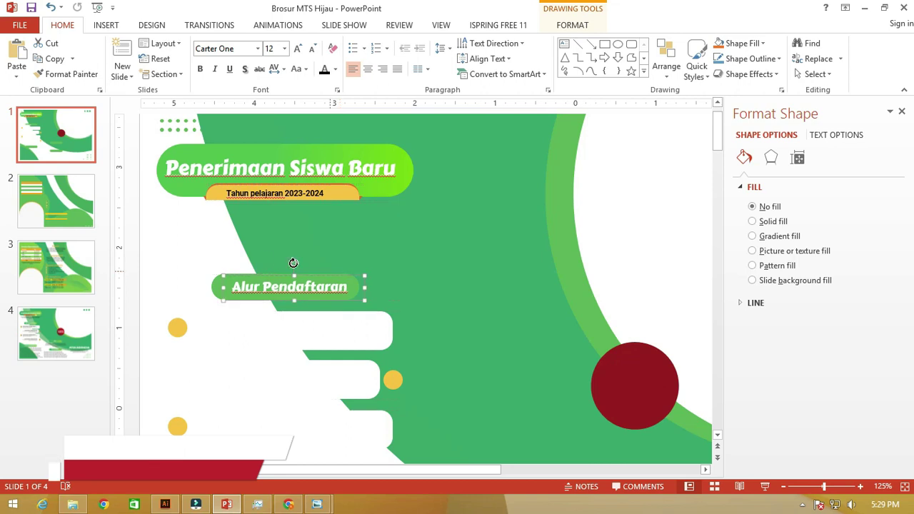
scroll(263, 257, "down", 5)
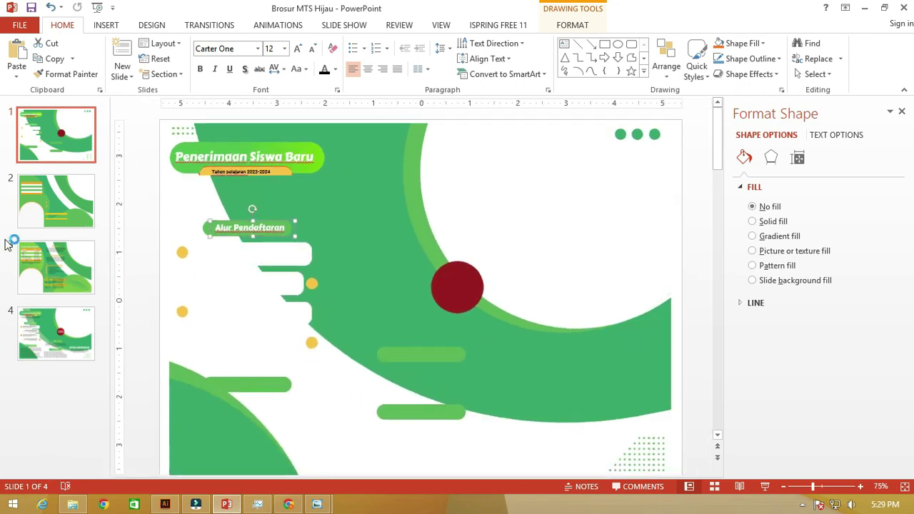
Step: Select the white rounded shape and get a Lorem Ipsum paragraph from the web browser
left_click(189, 250)
left_click(244, 246)
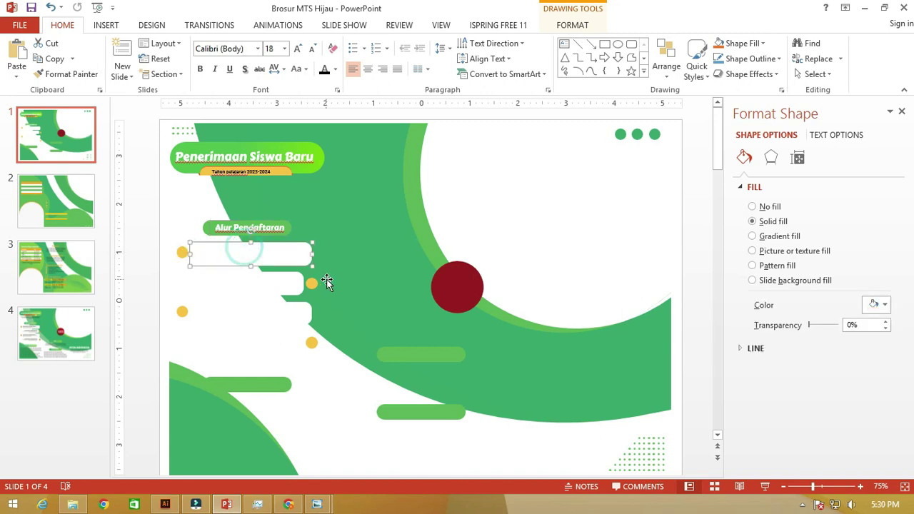
left_click(306, 280)
left_click(267, 250)
key("alt+Tab")
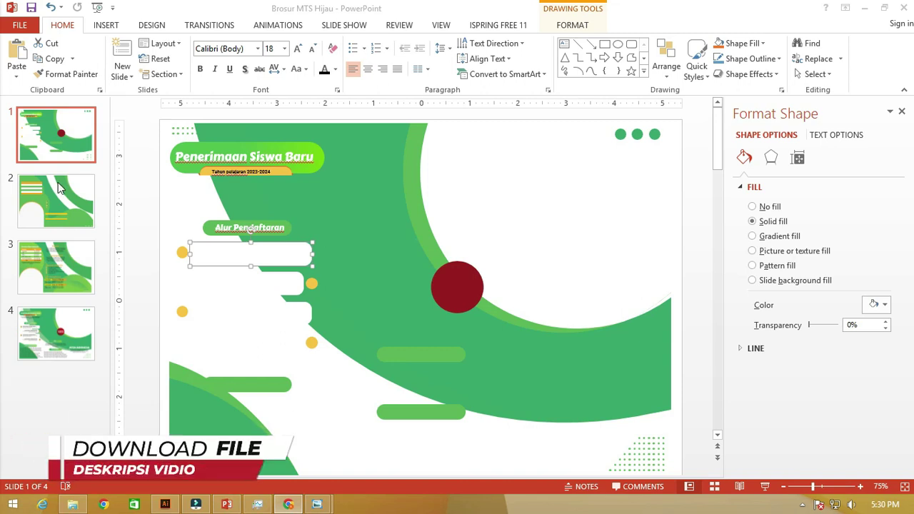
left_click(227, 255)
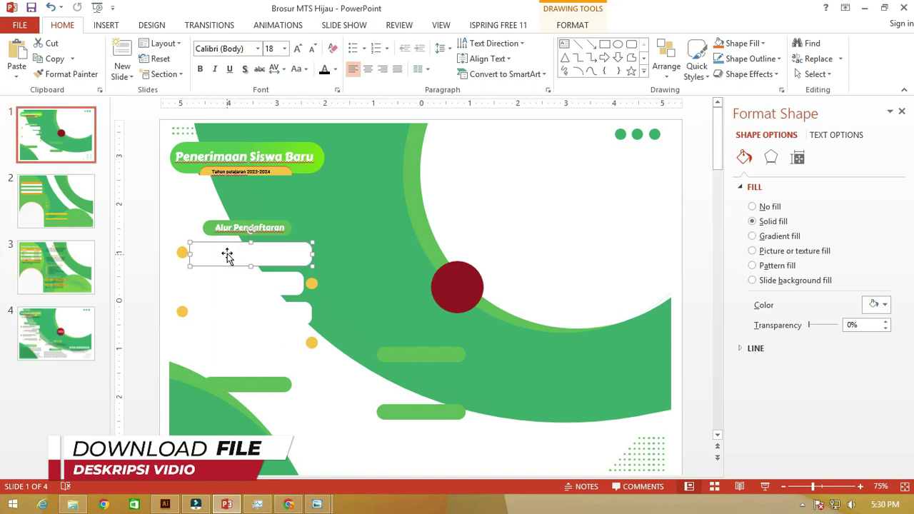
Step: Copy the subtitle box into the white shape, paste Lorem Ipsum over its text, and widen it
left_click(105, 25)
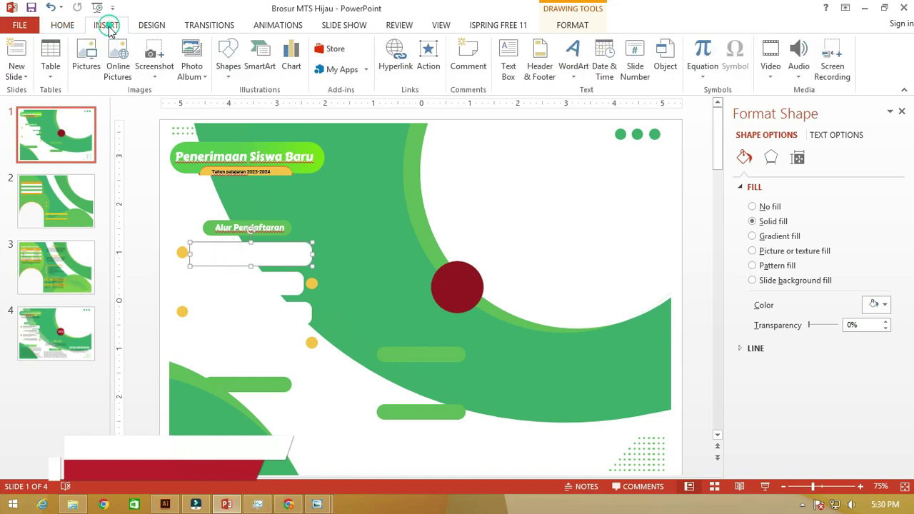
left_click(250, 174)
left_click_drag(252, 176, 241, 258)
scroll(241, 258, "up", 5, "ctrl")
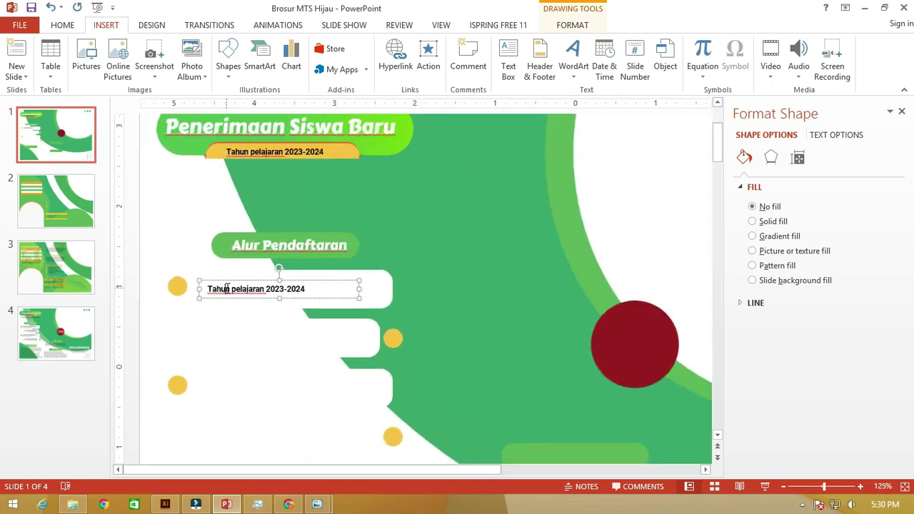
triple_click(226, 289)
type("Lorem Ipsum is simply dummy text of the printing and typesetting industry. Lorem Ipsum has been the industry's standard dummy text ever since the 1500s,")
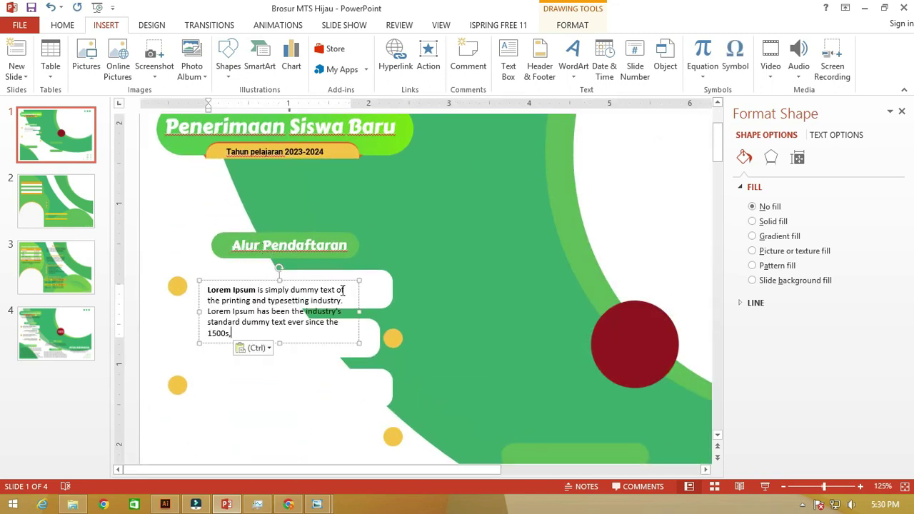
left_click_drag(342, 281, 343, 273)
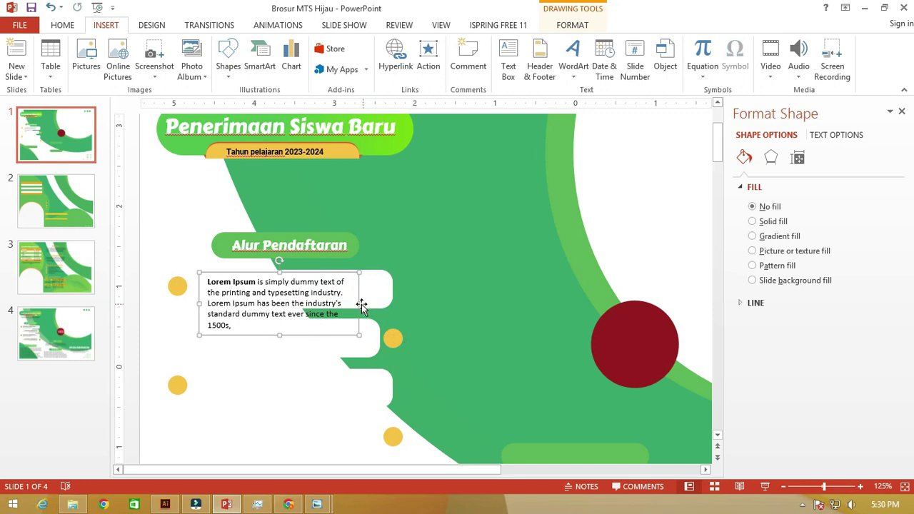
left_click_drag(359, 303, 392, 303)
Step: Delete the paragraph's second half, then select it together with the Alur Pendaftaran heading
left_click(284, 306)
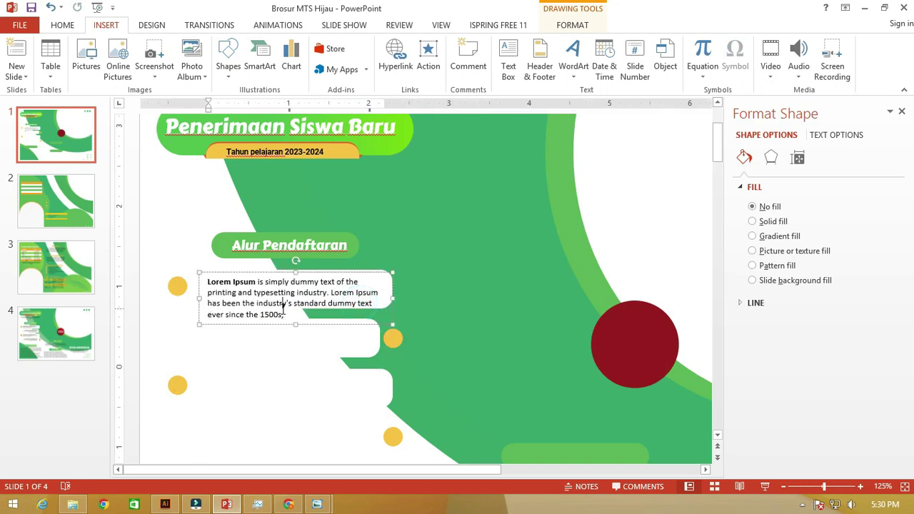
left_click_drag(223, 303, 284, 315)
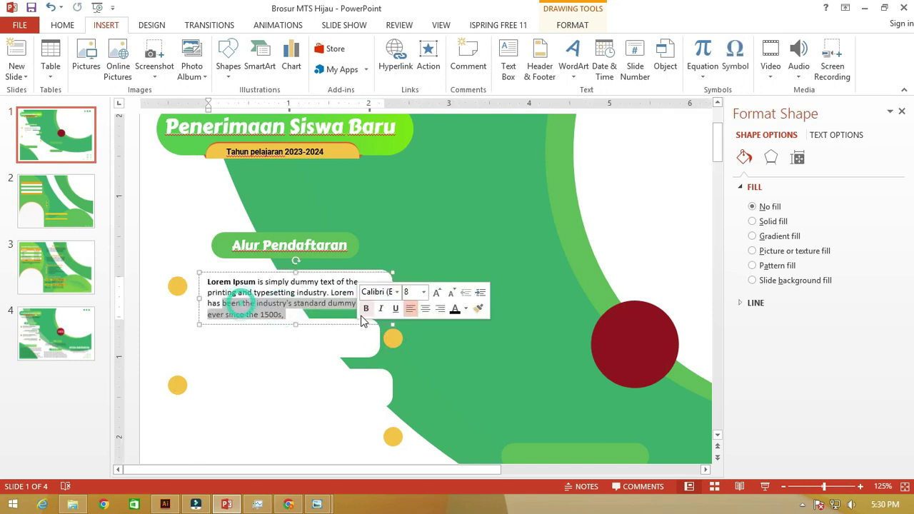
key("BackSpace")
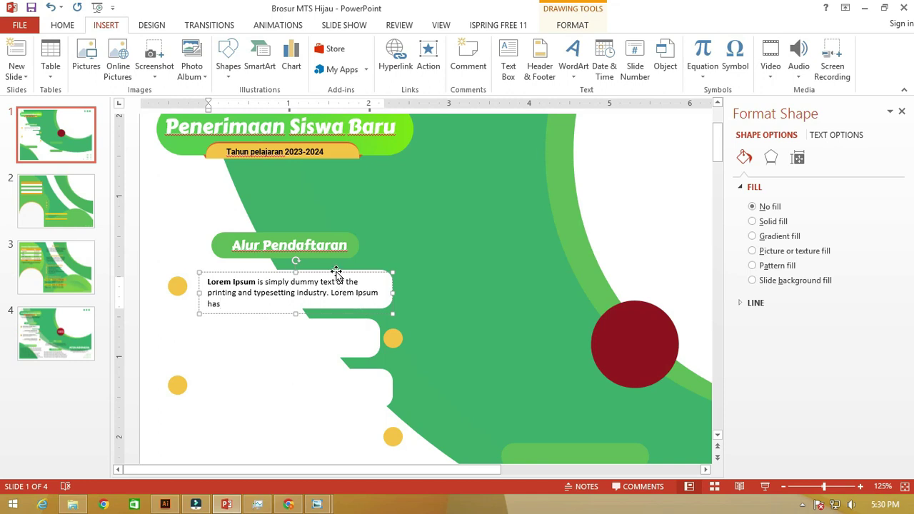
left_click(336, 273)
scroll(284, 238, "down", 2)
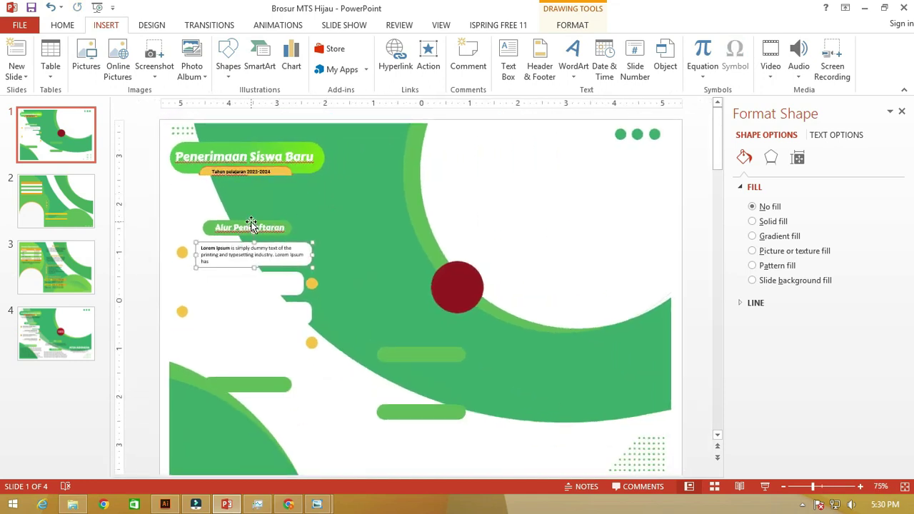
left_click(251, 222, "shift")
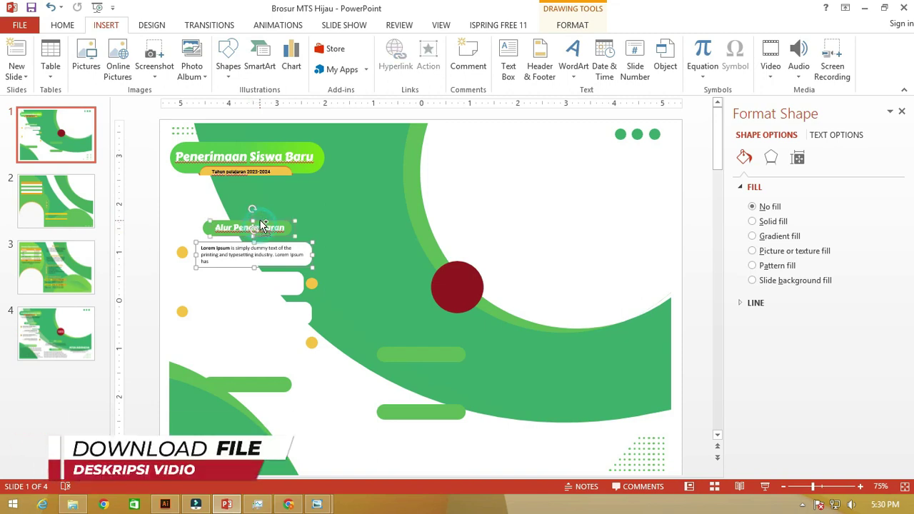
Step: Copy the heading-and-text block to the lower left and start retitling it 'Syarat'
left_click_drag(261, 227, 240, 364)
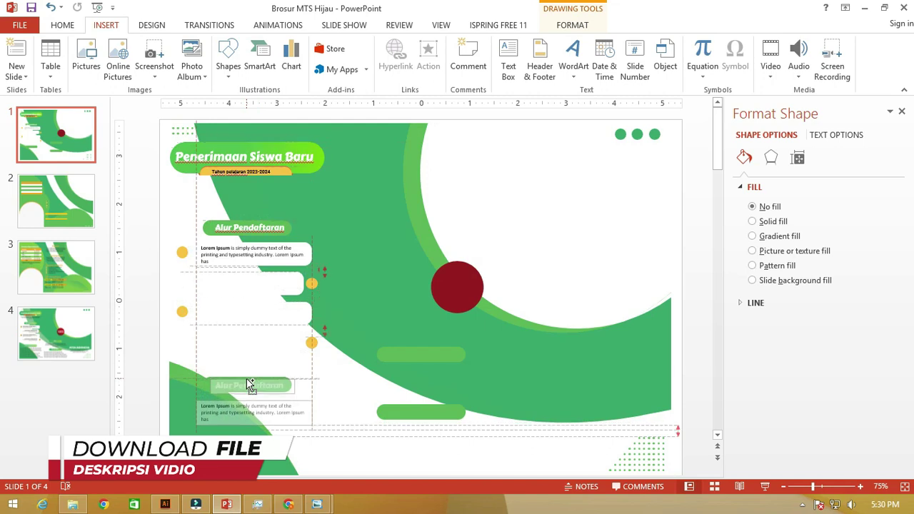
left_click_drag(240, 364, 247, 381)
double_click(230, 383)
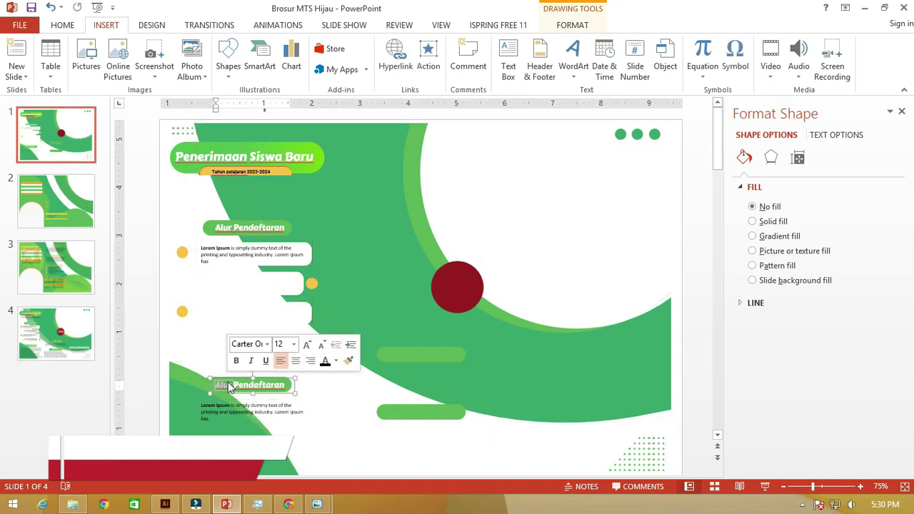
key("BackSpace")
type("Syrat")
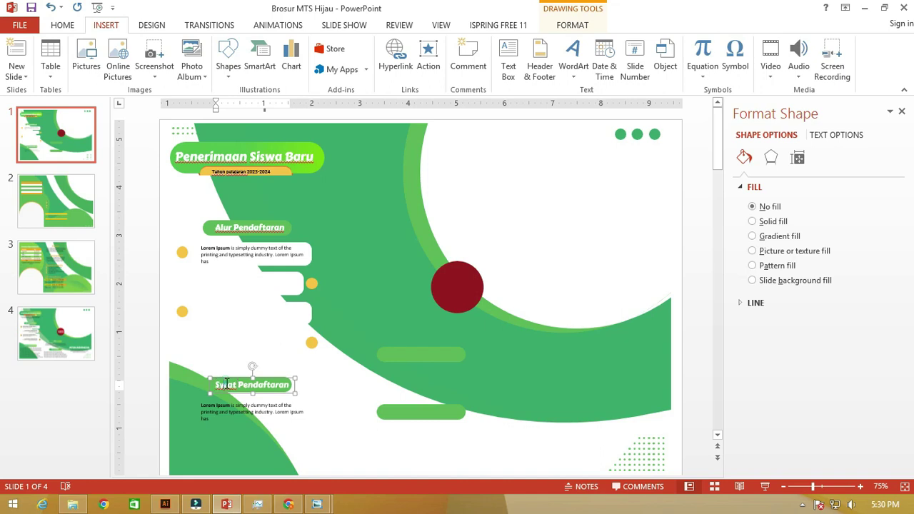
left_click(227, 383)
type("at")
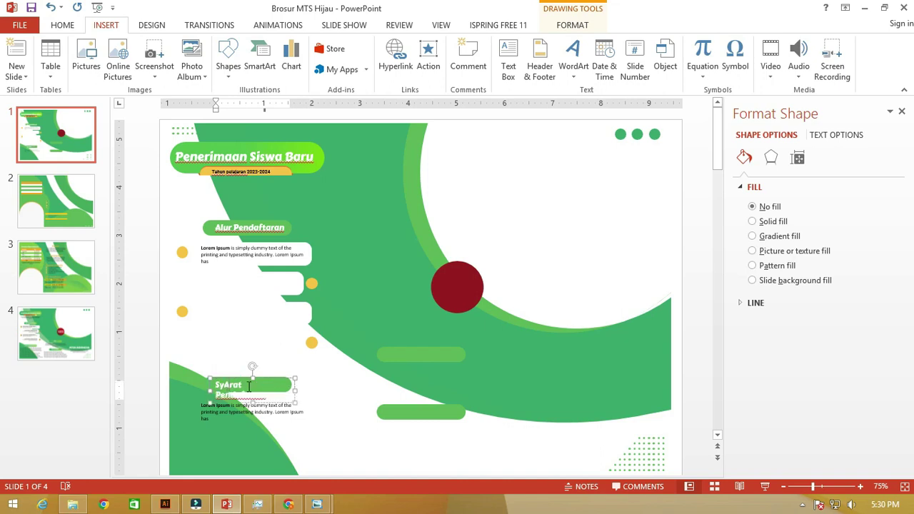
Step: Fix the 'Syarat Pendaftaran' spelling, widen it to one line, and copy the block below the red circle
key("BackSpace")
type("A")
key("BackSpace")
type("a")
mouse_move(294, 389)
left_mouse_down()
mouse_move(315, 389)
mouse_move(271, 376)
left_mouse_up()
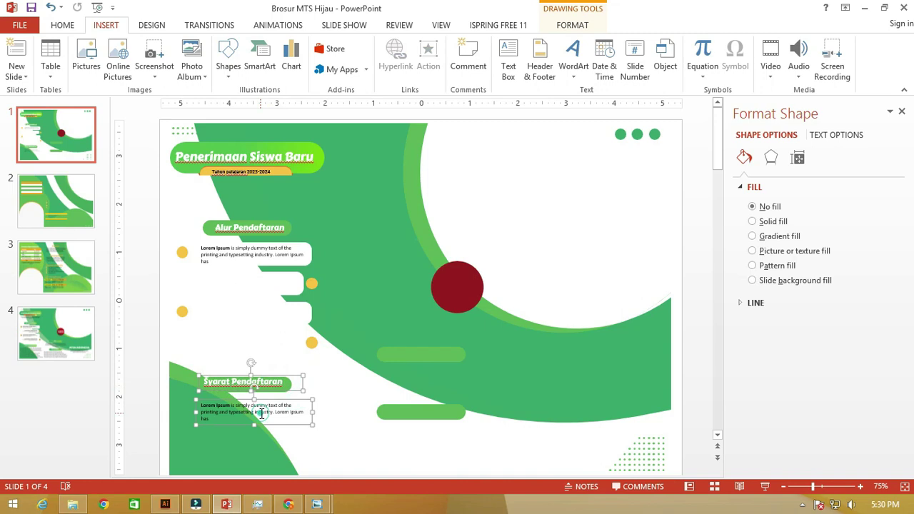
left_click_drag(264, 408, 443, 350)
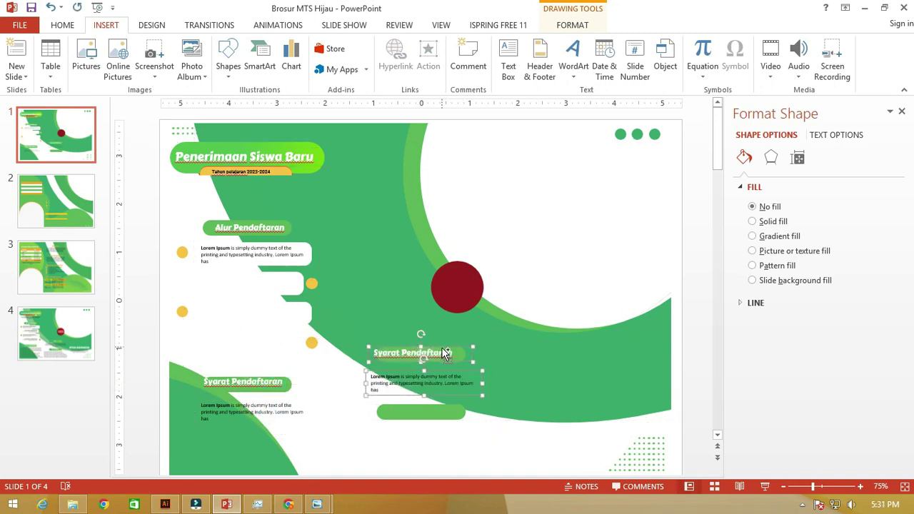
Step: Add another block copy beneath and begin renaming its heading, cancelling the accidental close prompt
left_click_drag(442, 352, 441, 412)
left_click(421, 353)
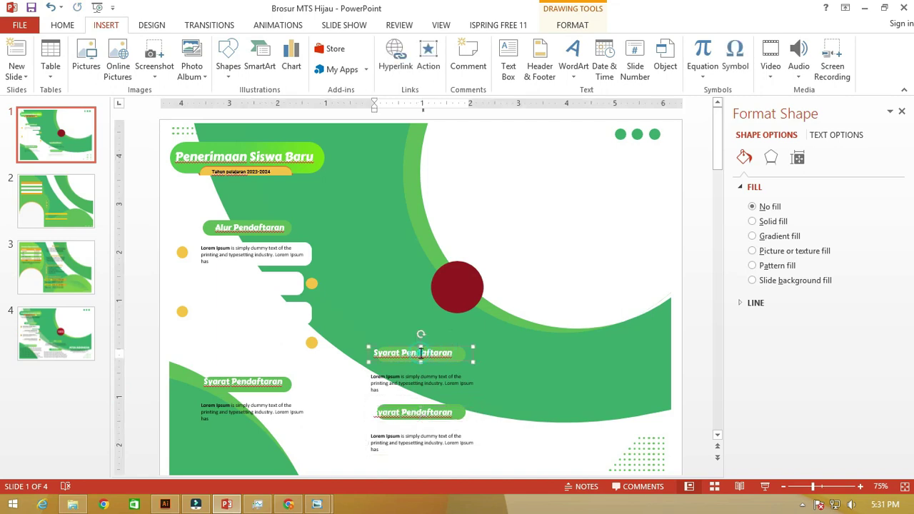
key("ctrl+a")
type("M")
key("ctrl+w")
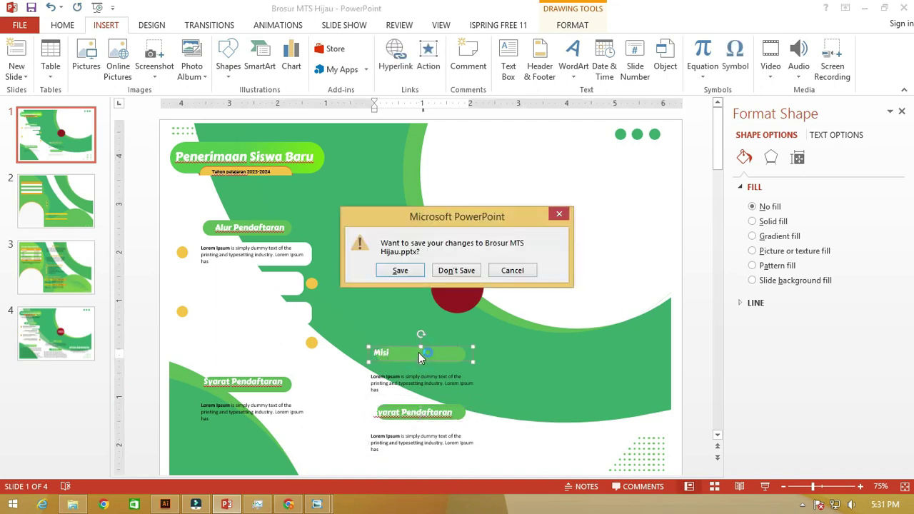
left_click(532, 269)
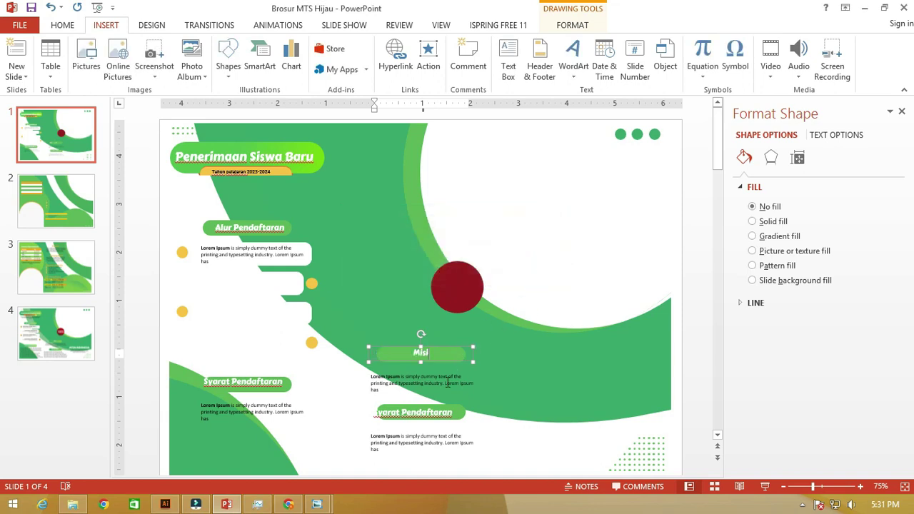
Step: Rename the upper copied heading 'Visi' and the lower one 'Misi'
double_click(420, 353)
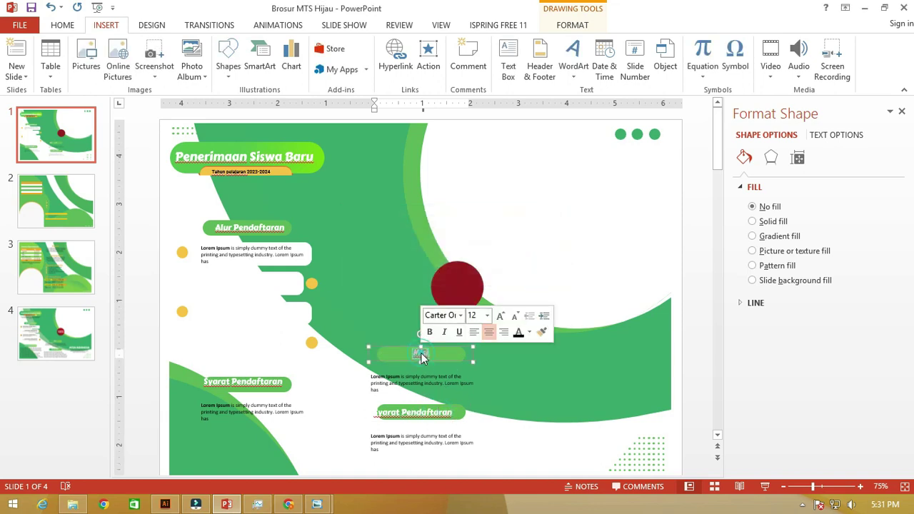
type("Visi")
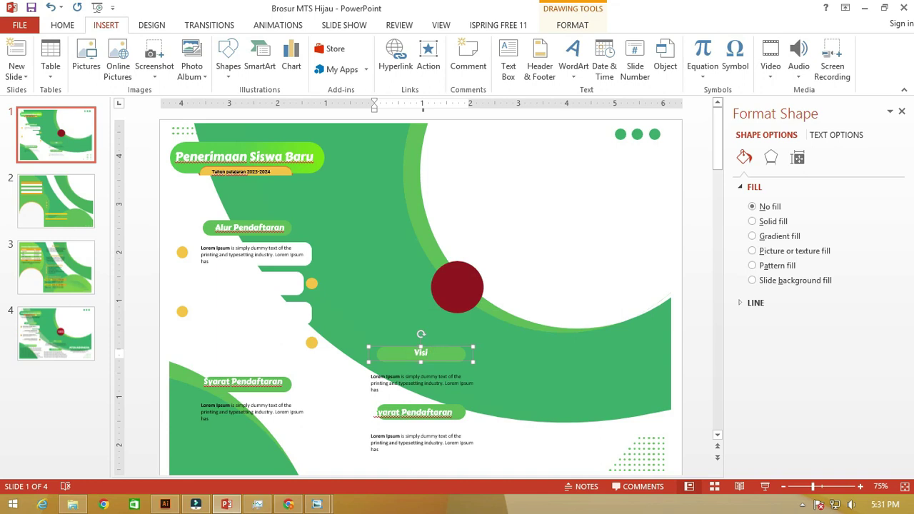
triple_click(418, 417)
type("Misi")
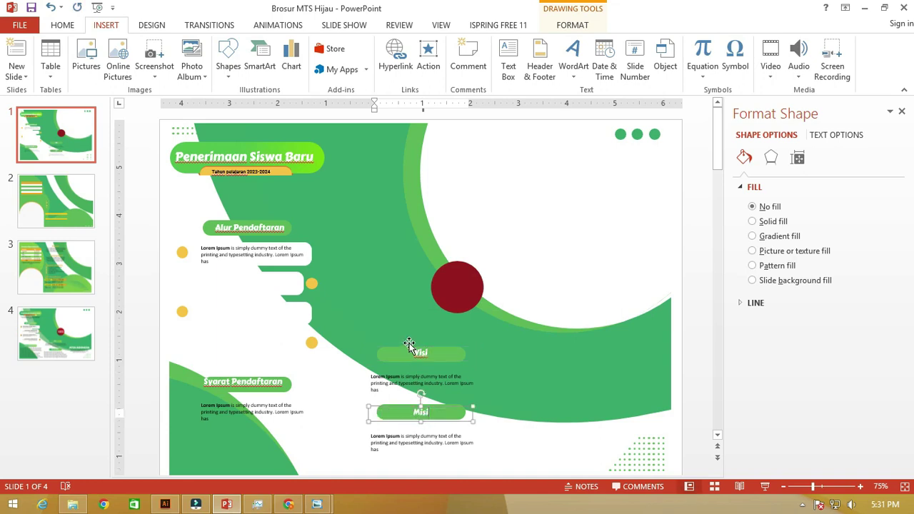
left_click(343, 225)
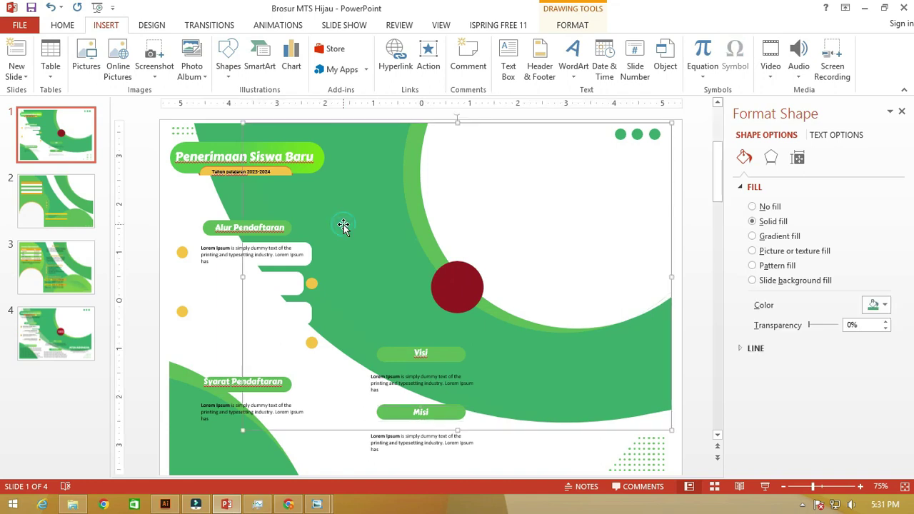
Step: Copy the Alur Pendaftaran heading and Lorem text from slide 1 and paste them onto slide 2
left_click(63, 228)
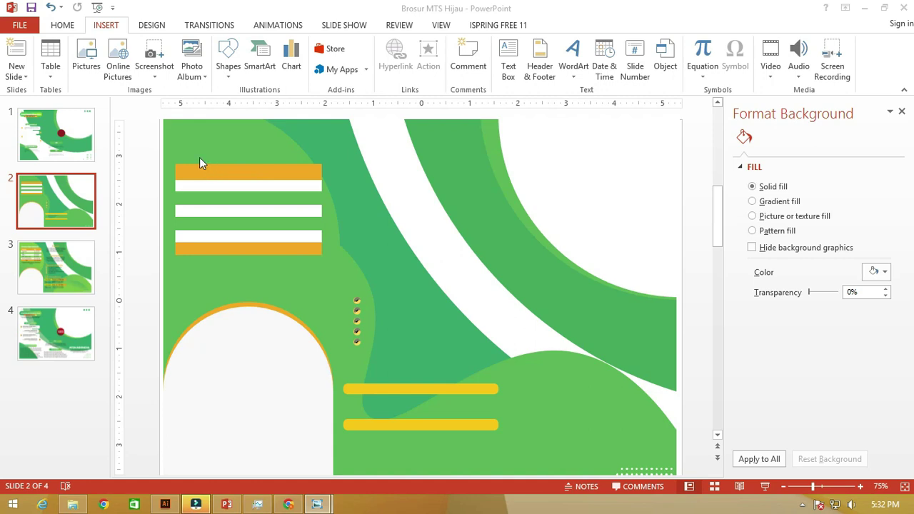
left_click(48, 137)
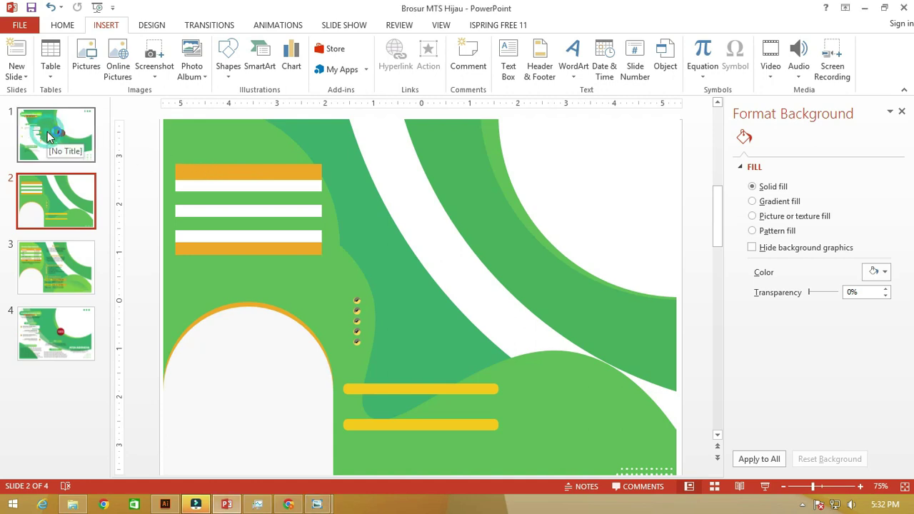
left_click(250, 231)
left_click(233, 255)
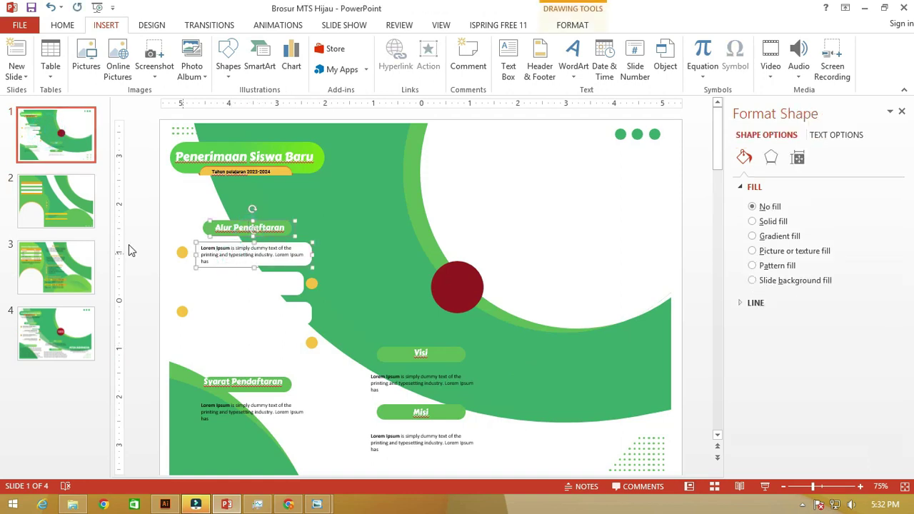
left_click(66, 200)
key("ctrl+v")
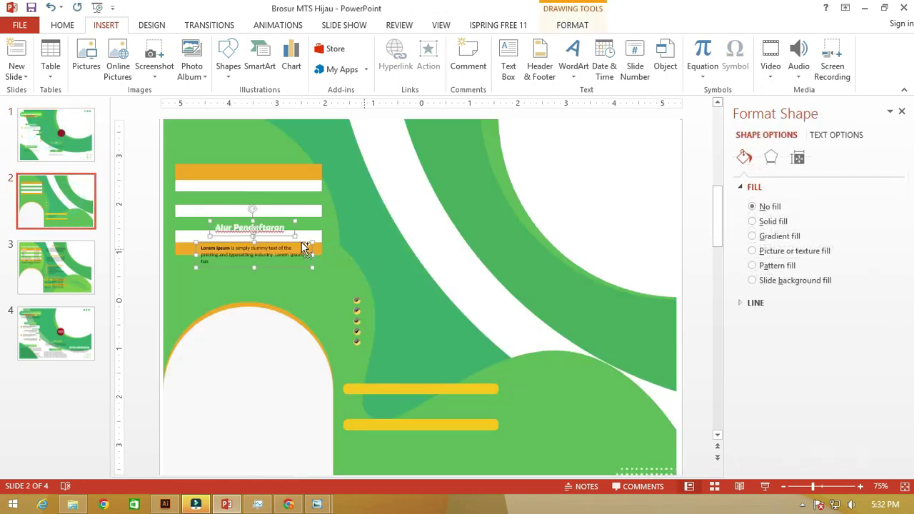
Step: Move the pasted block top-left, retitle it Rincian Biaya, and set the Lorem text on the white bar
left_click_drag(276, 219, 243, 126)
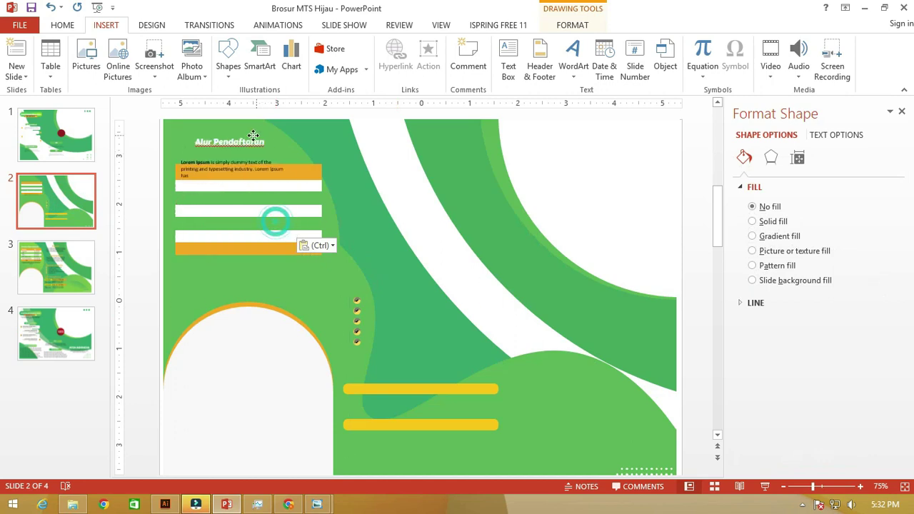
left_click(214, 155)
triple_click(230, 158)
type("Rinc")
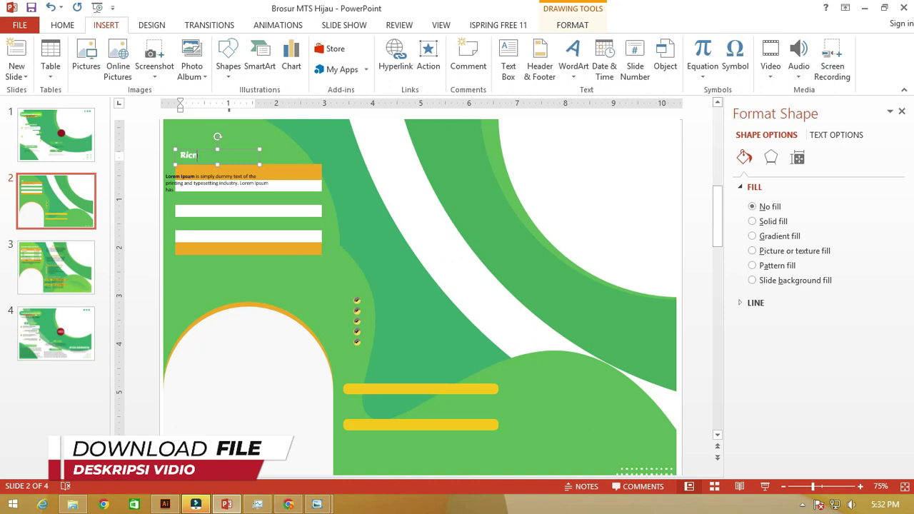
type("cia")
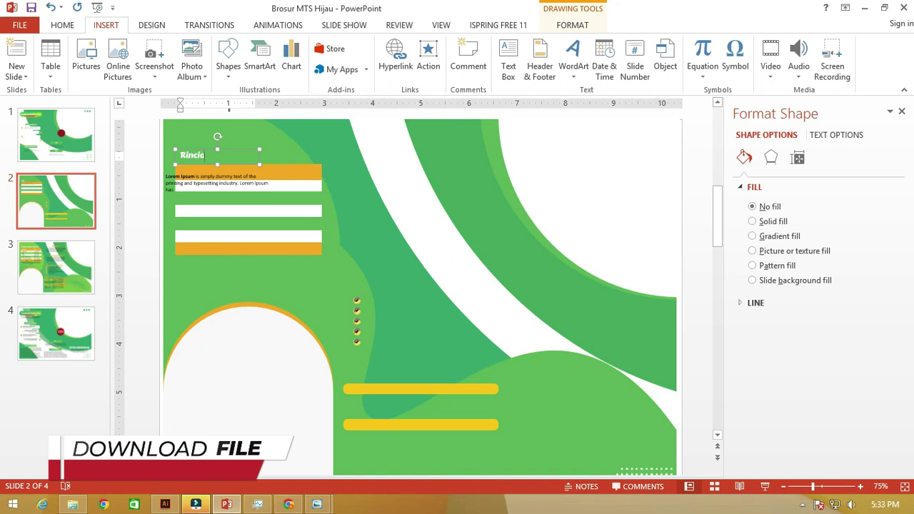
type("n Bid")
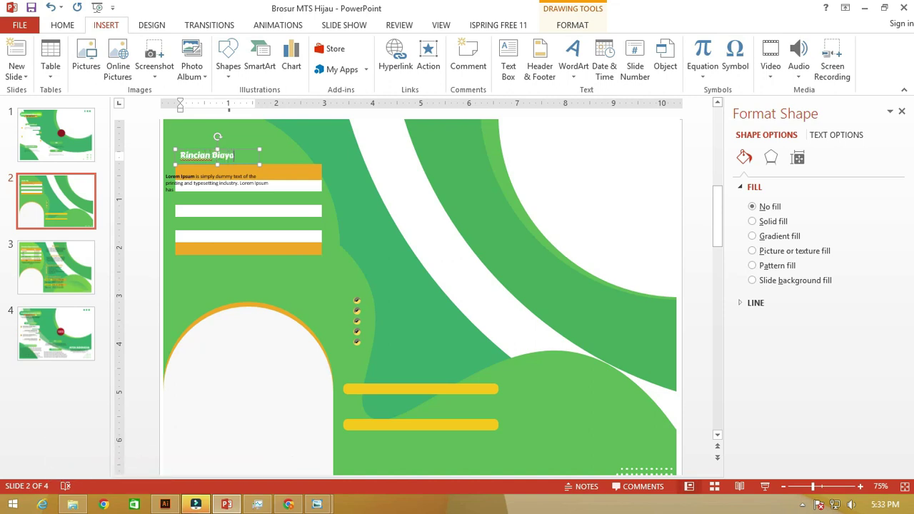
left_click(234, 171)
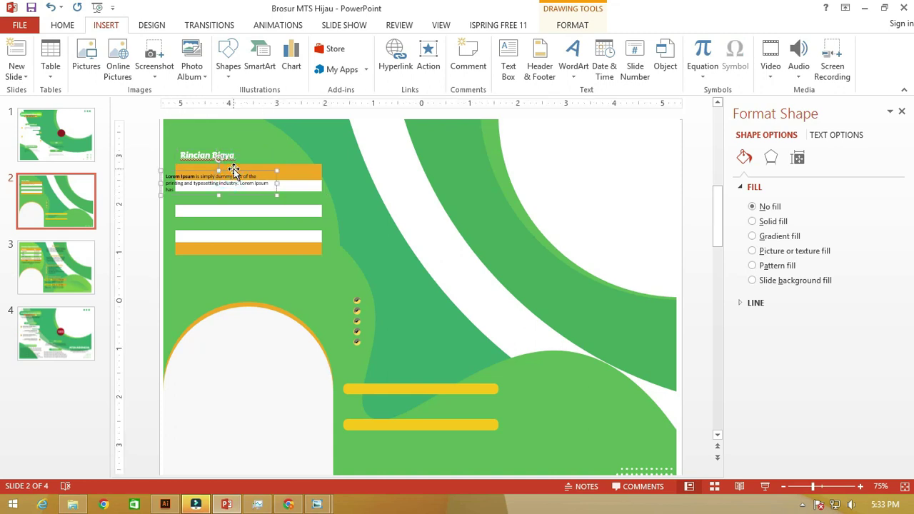
left_click_drag(251, 171, 271, 180)
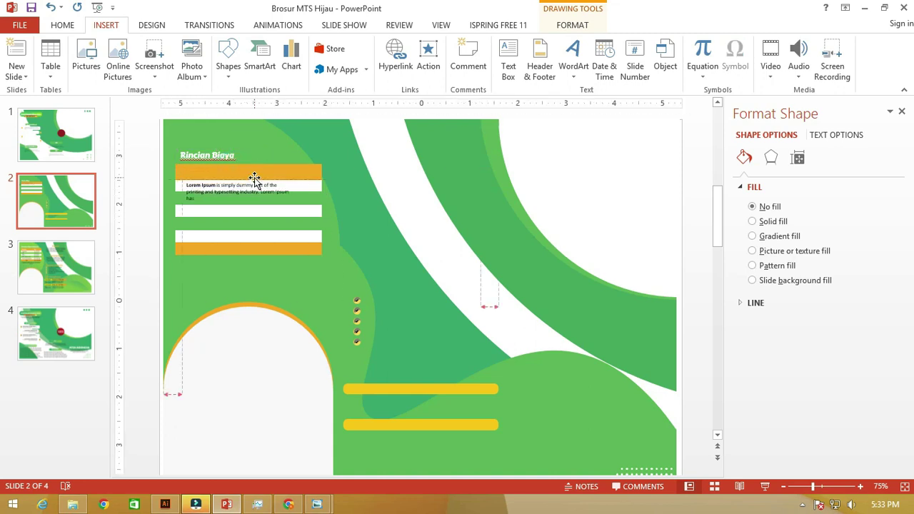
Step: Duplicate the Rincian Biaya heading onto the orange bar, reading Satuan at left and Rp. at right
left_click(226, 155)
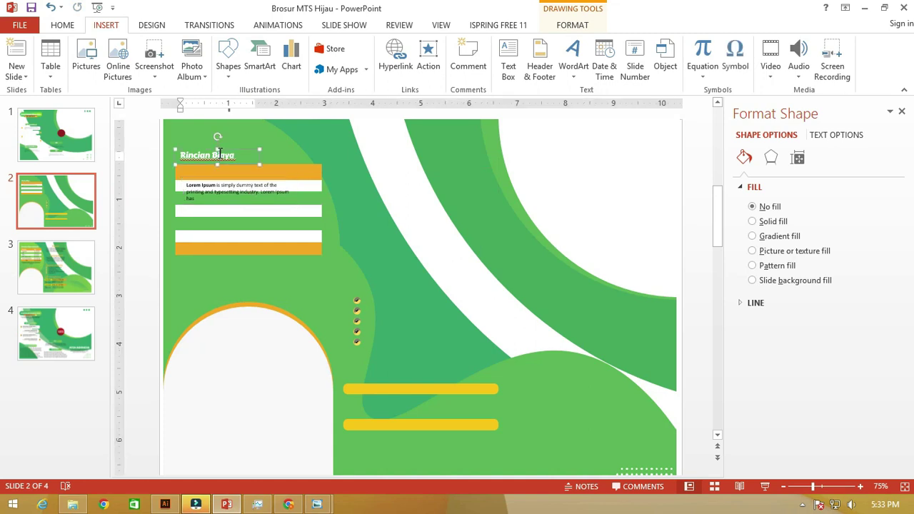
left_click_drag(227, 154, 223, 174)
type("Satuan")
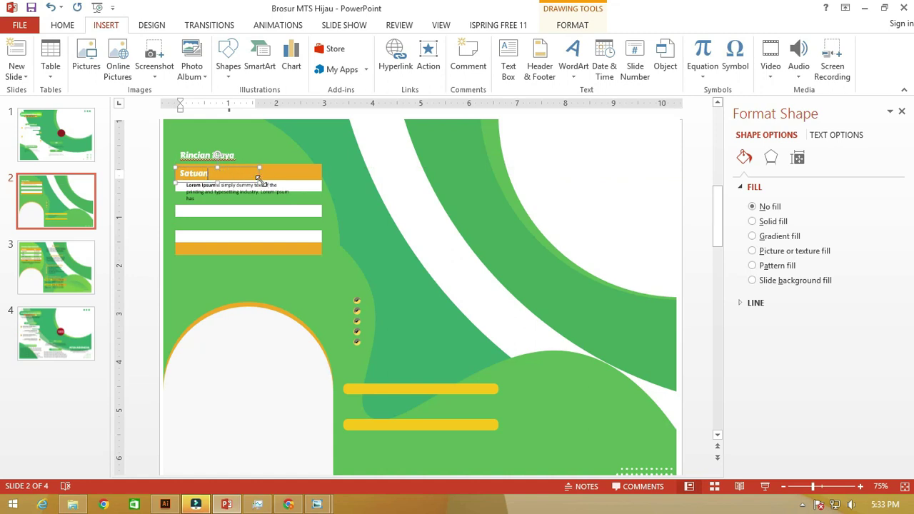
left_click_drag(263, 185, 314, 179)
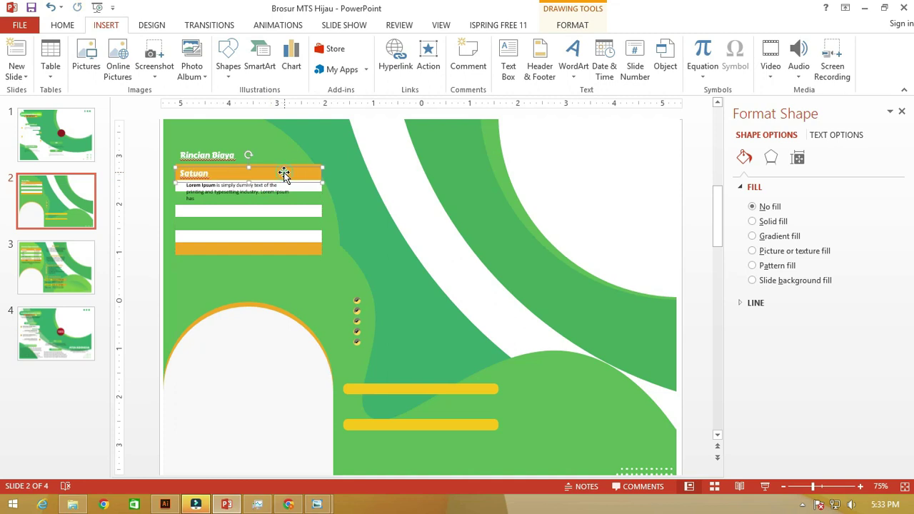
left_click(207, 173)
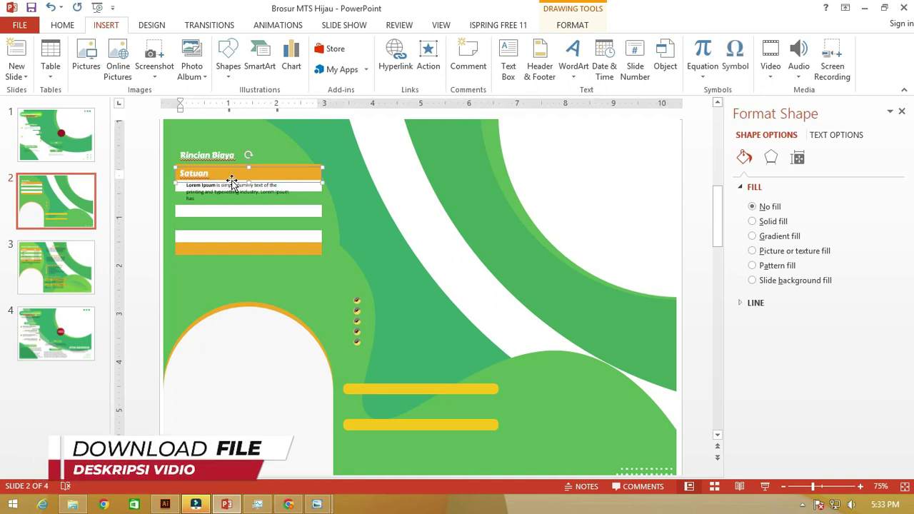
type("Rp")
type(".")
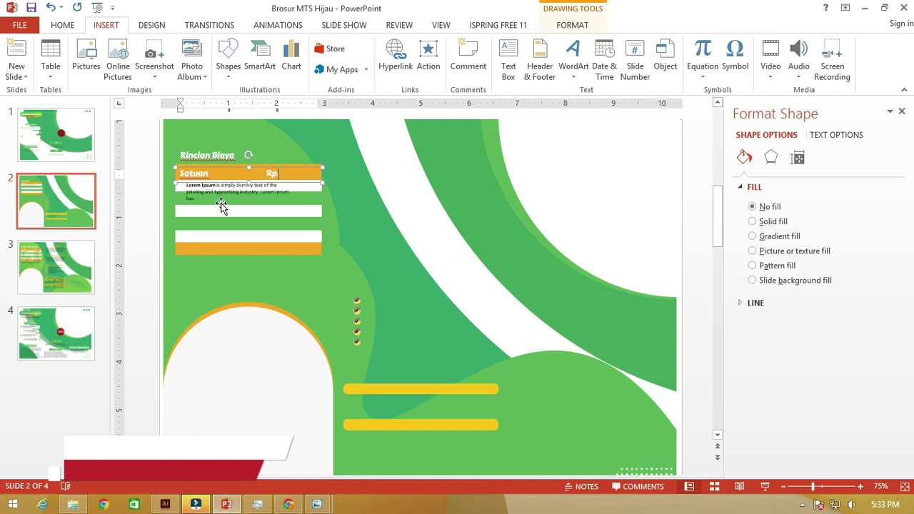
left_click(209, 186)
left_click(207, 179)
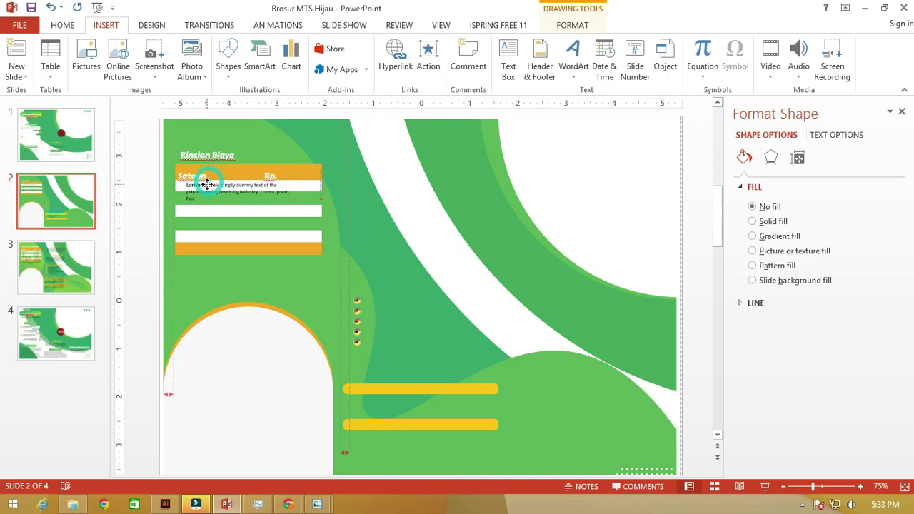
scroll(208, 184, "up", 5)
Step: Shift the Lorem box slightly left and replace its text with Pendaftaran
scroll(214, 203, "up", 2)
scroll(231, 231, "up", 3)
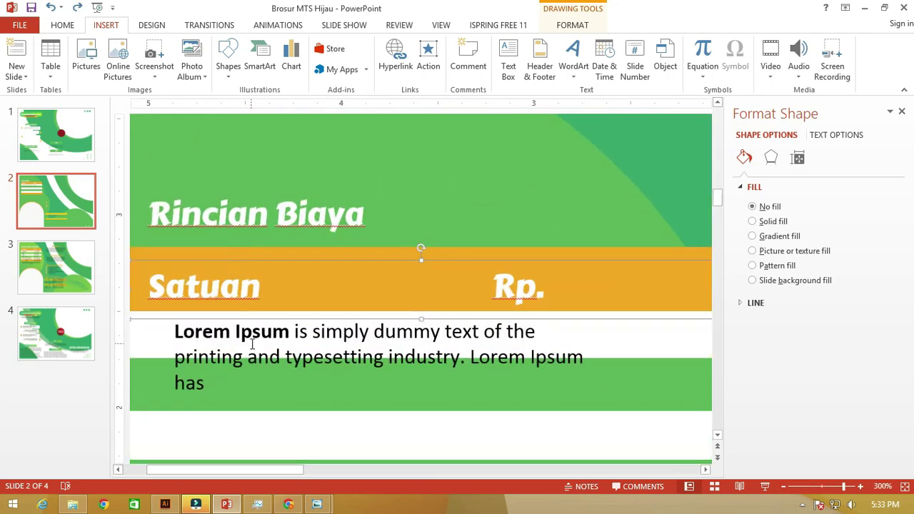
left_click(247, 336)
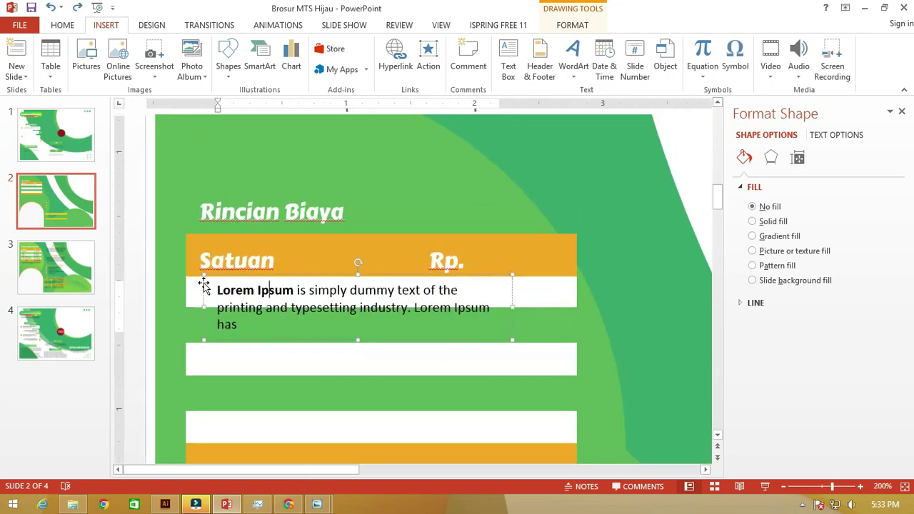
left_click_drag(204, 286, 193, 286)
triple_click(224, 298)
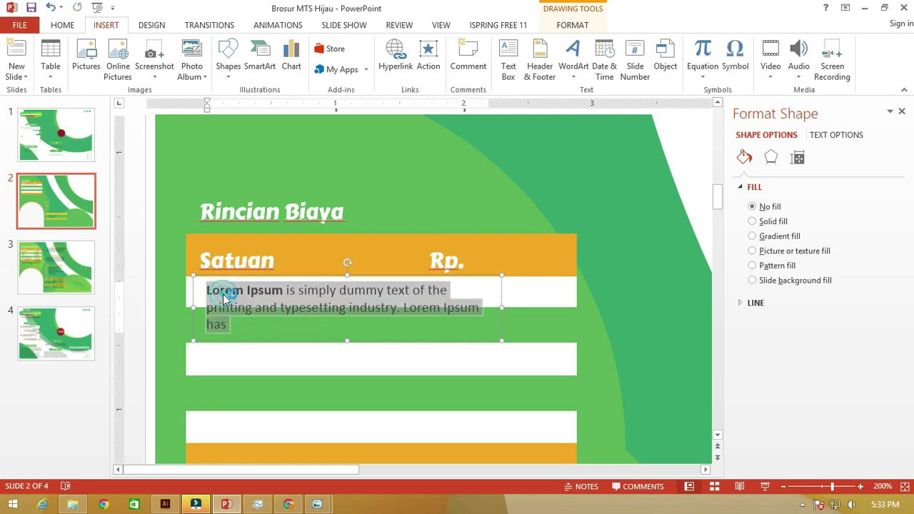
type("Pendaftaran")
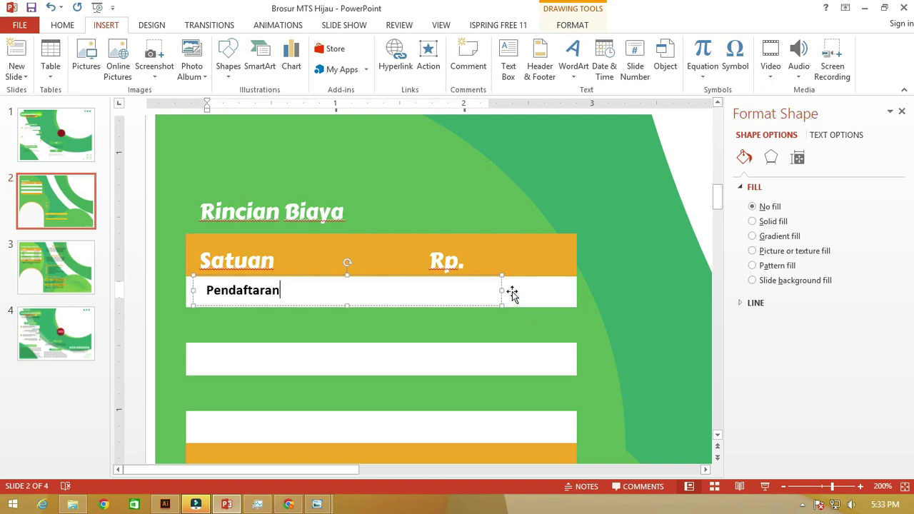
Step: Widen the Pendaftaran box across the row and add Rp.100.000 in the amount column
left_click_drag(502, 291, 577, 291)
left_click(278, 290)
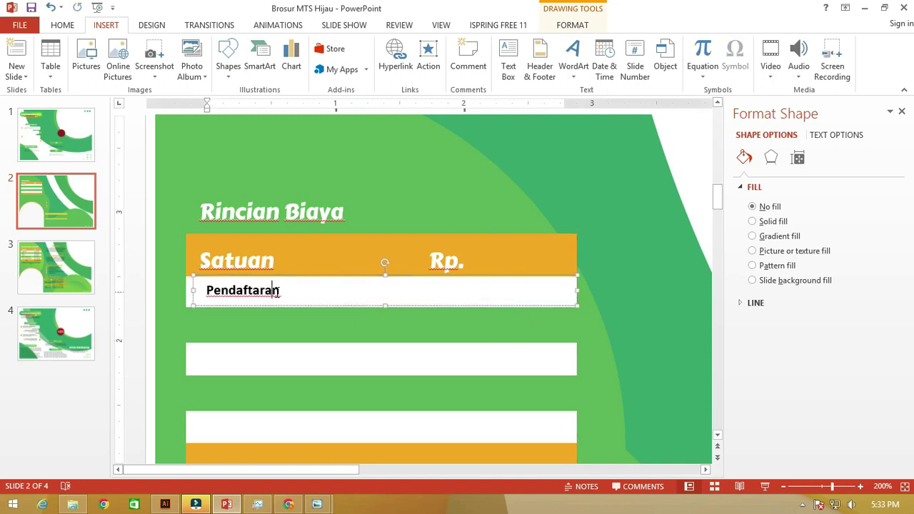
key("Tab")
key("Tab")
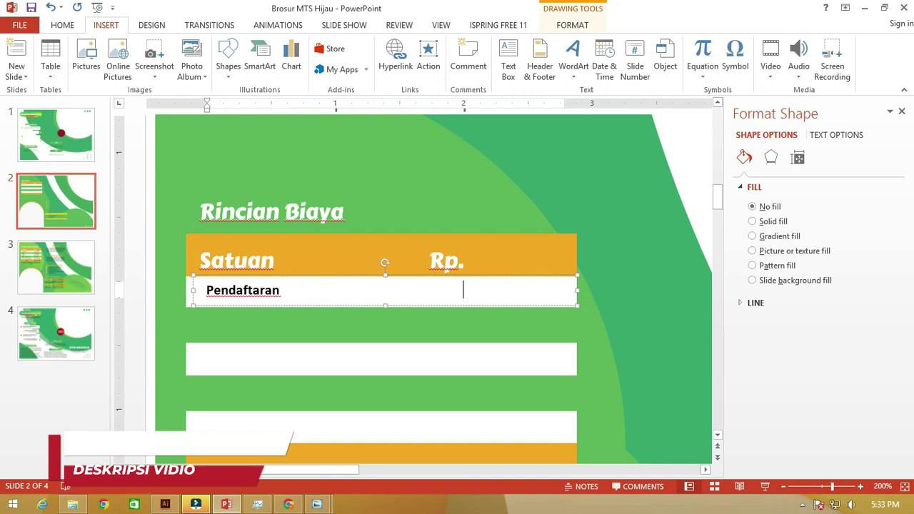
type("p.10")
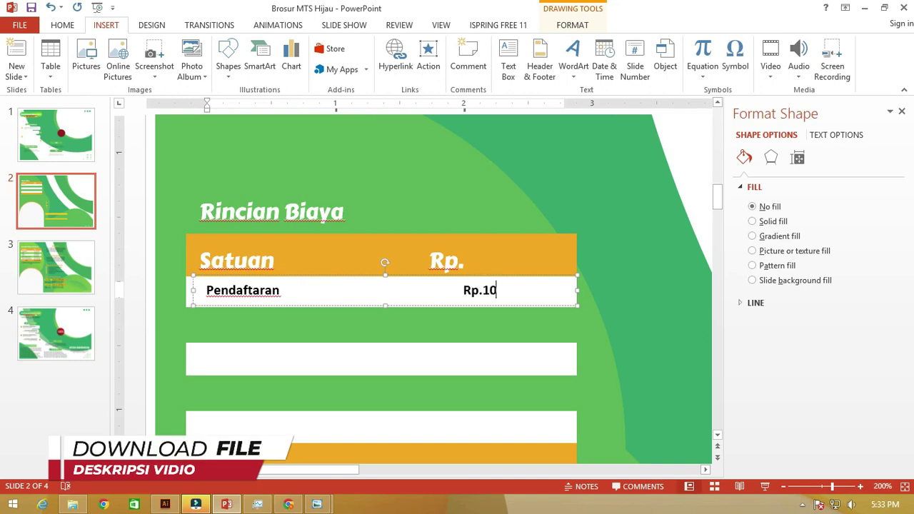
type("0.000")
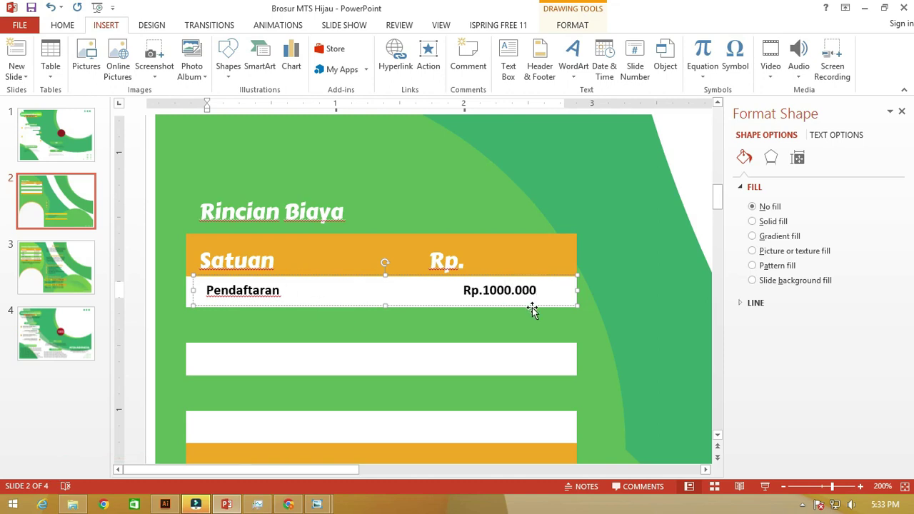
left_click(491, 288)
key("Delete")
Step: Stretch the Pendaftaran text box taller and move the orange bottom bar slightly down
left_click_drag(386, 305, 385, 411)
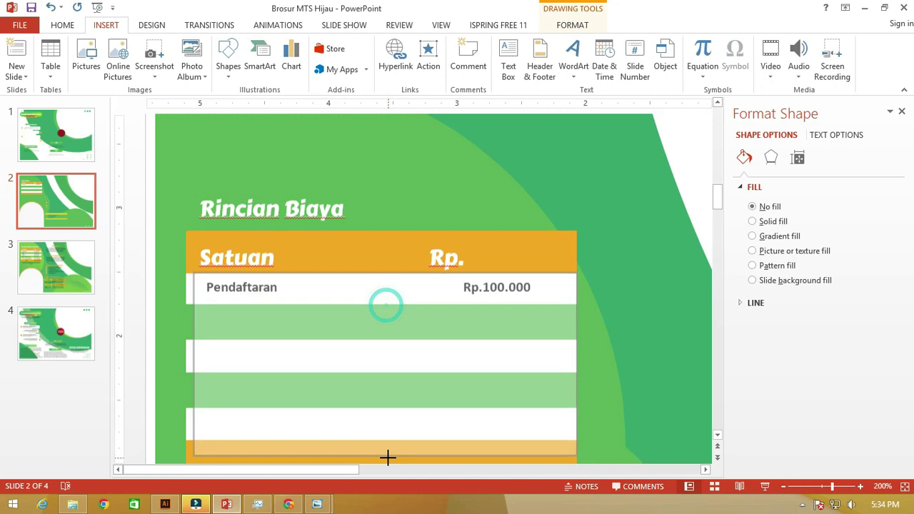
left_click_drag(385, 411, 385, 406)
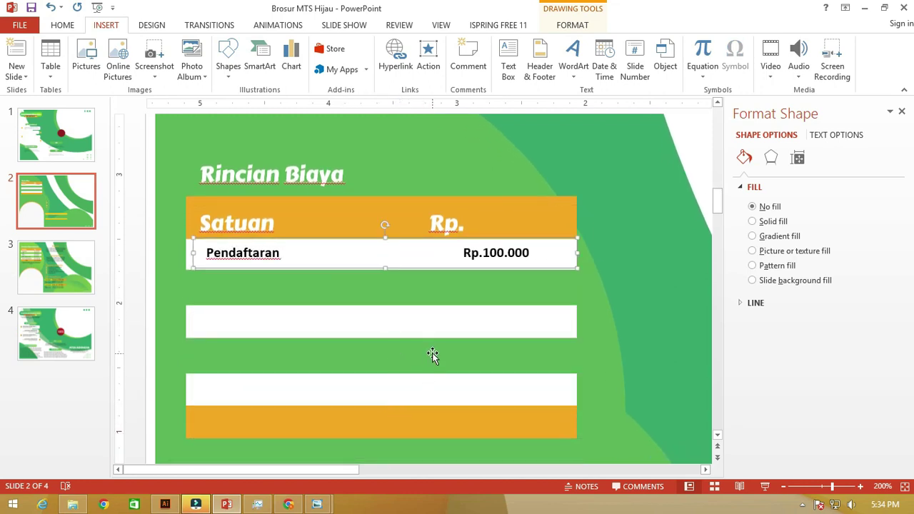
left_click(378, 416)
scroll(381, 386, "down", 5, "ctrl")
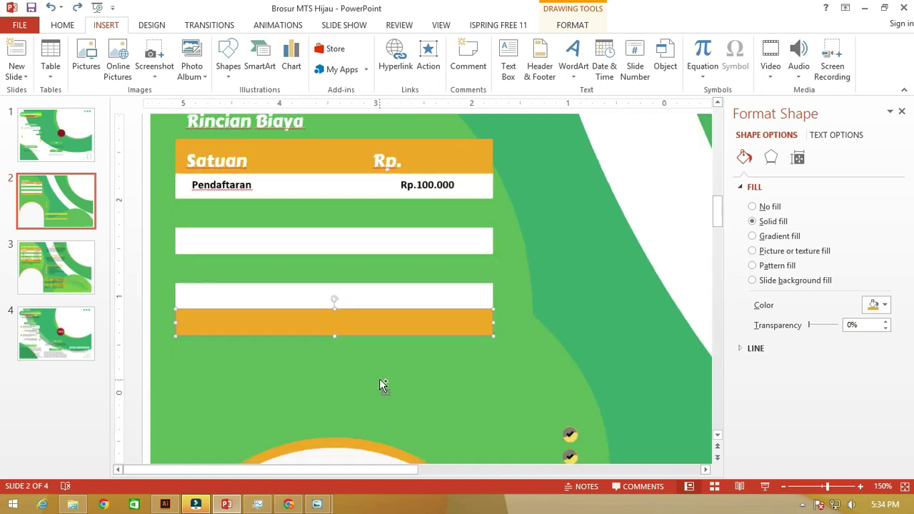
scroll(382, 386, "down", 2, "ctrl")
left_click_drag(305, 289, 307, 307)
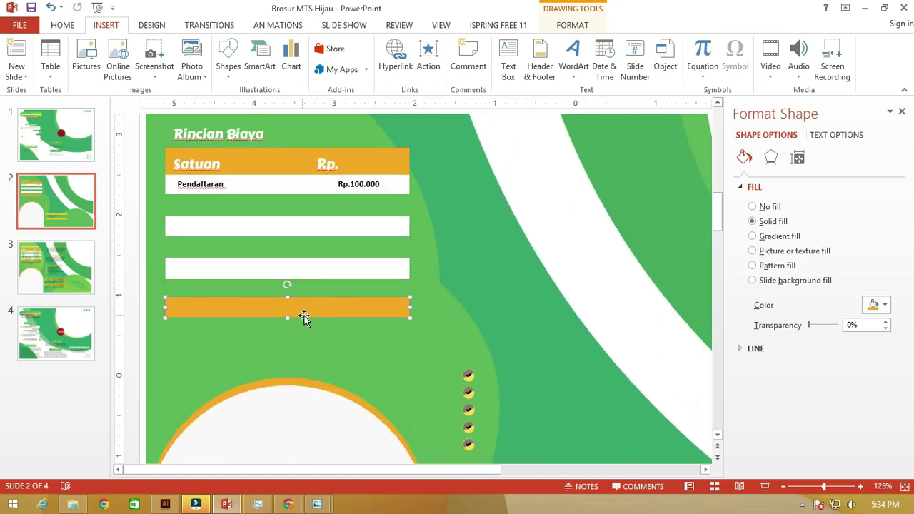
mouse_move(304, 317)
left_mouse_down("ctrl")
mouse_move(304, 332)
mouse_move(307, 320)
left_mouse_up("ctrl")
key("ctrl+z")
Step: Arrange the white and yellow bars below the check marks, then look at slide 3's layout
left_click(303, 267)
left_click_drag(312, 273, 310, 309, "ctrl")
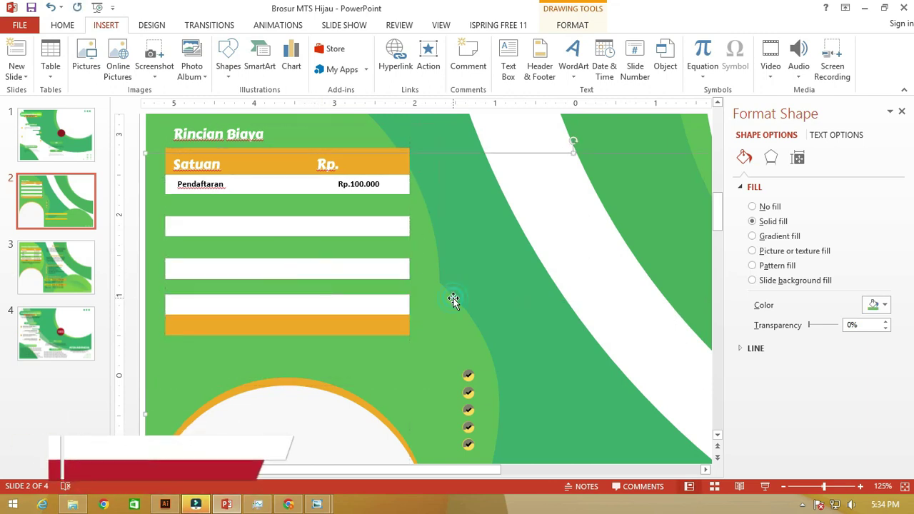
key("ctrl+z")
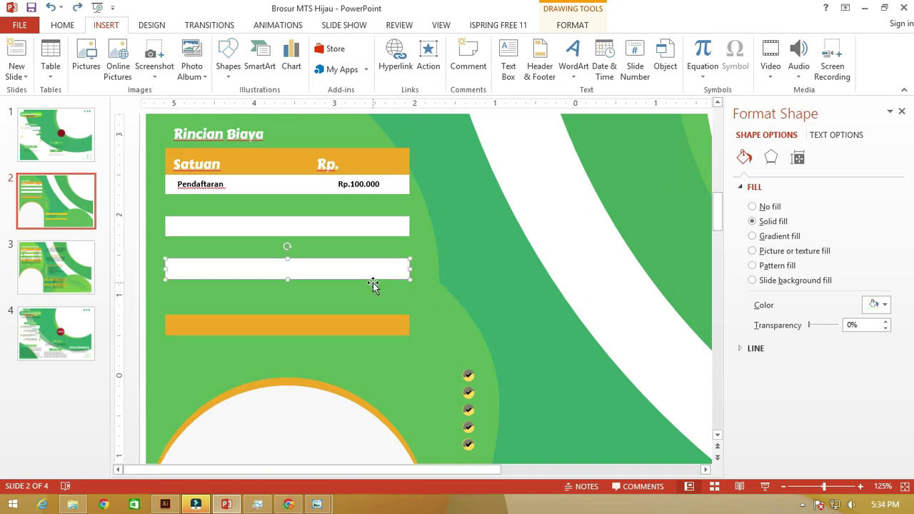
scroll(306, 278, "down", 5)
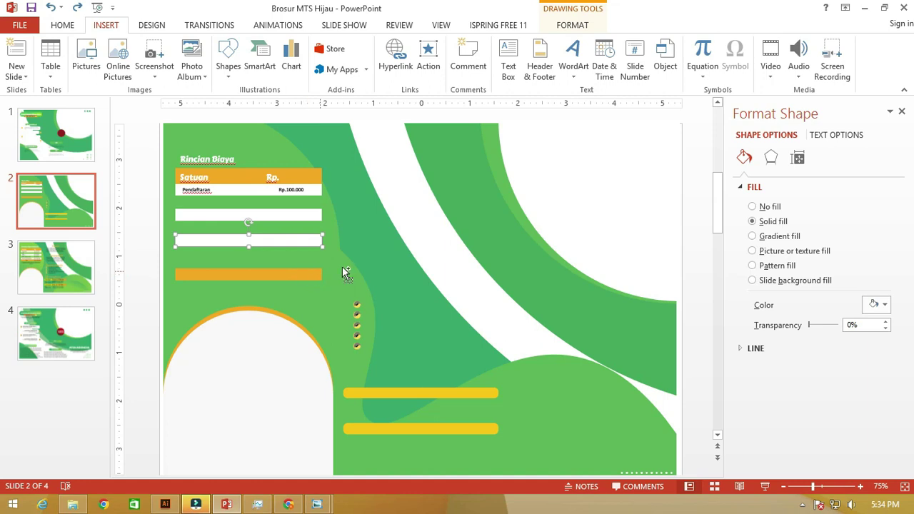
scroll(346, 271, "down", 1)
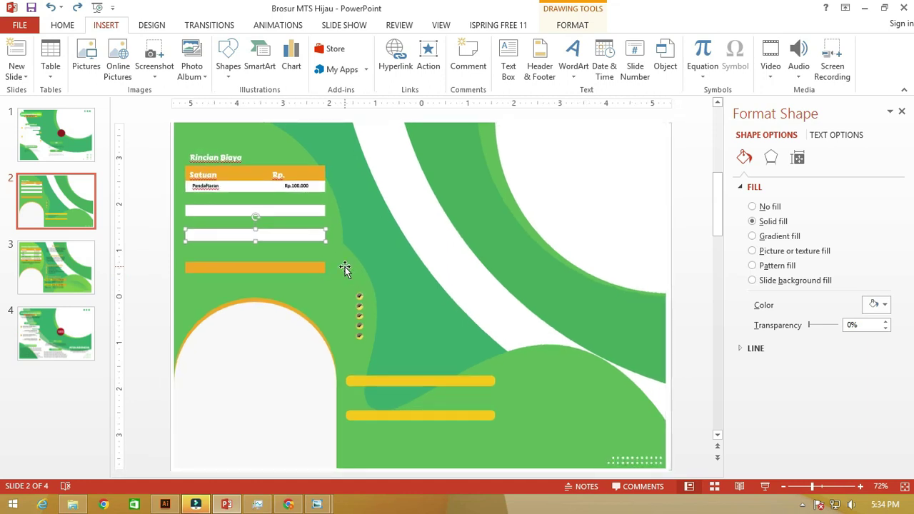
left_click(401, 385)
left_click(409, 419)
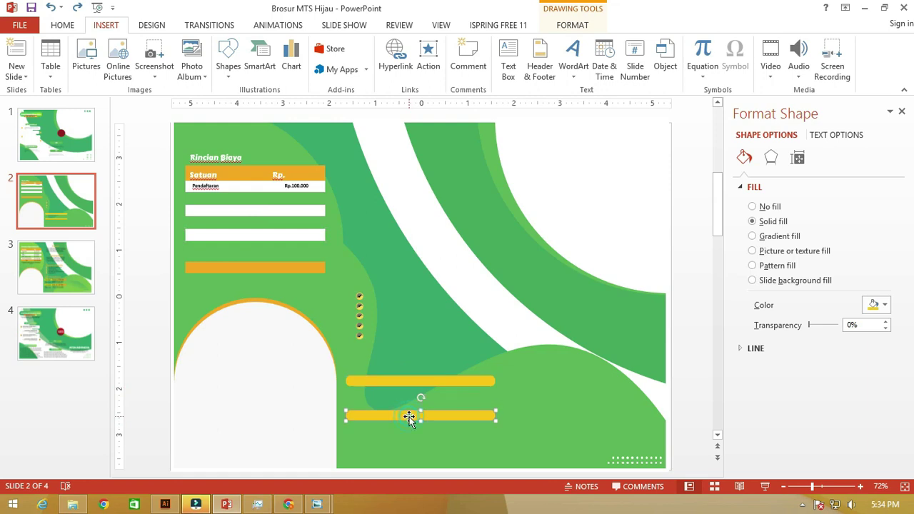
left_click(418, 380)
scroll(400, 372, "down", 1, "ctrl")
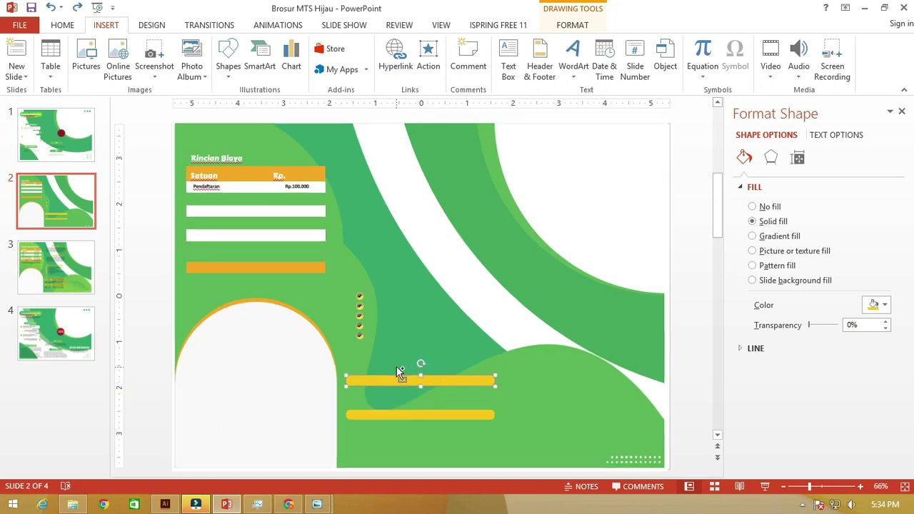
scroll(426, 359, "down", 2, "ctrl")
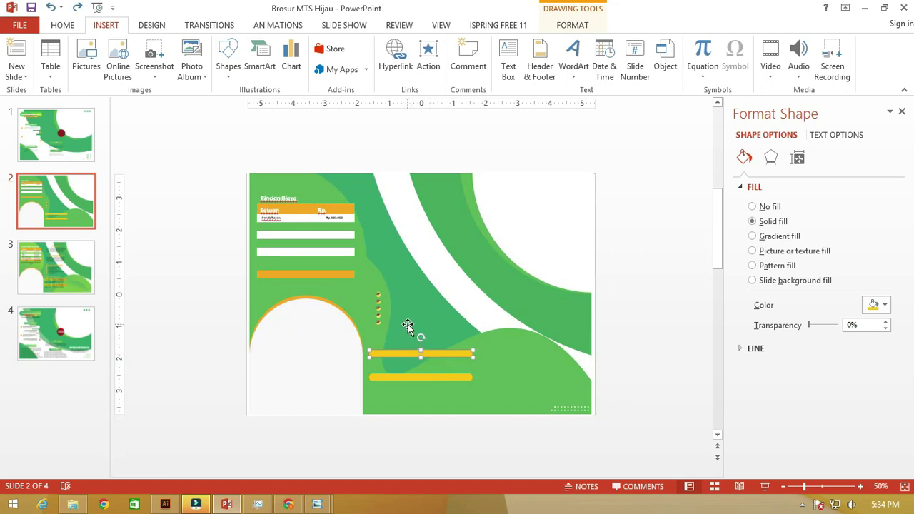
left_click(39, 269)
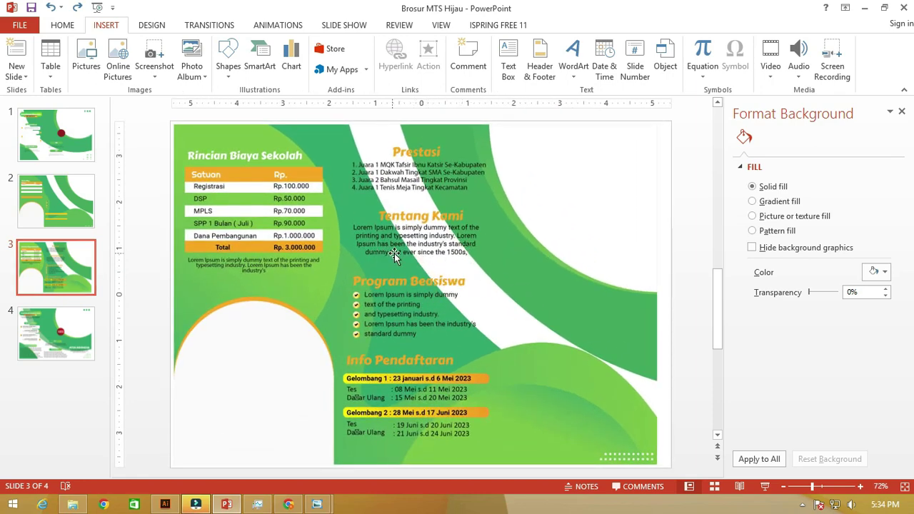
Step: Review slides 3 and 2, then select the white top-right shape on slide 1
scroll(386, 257, "down", 1)
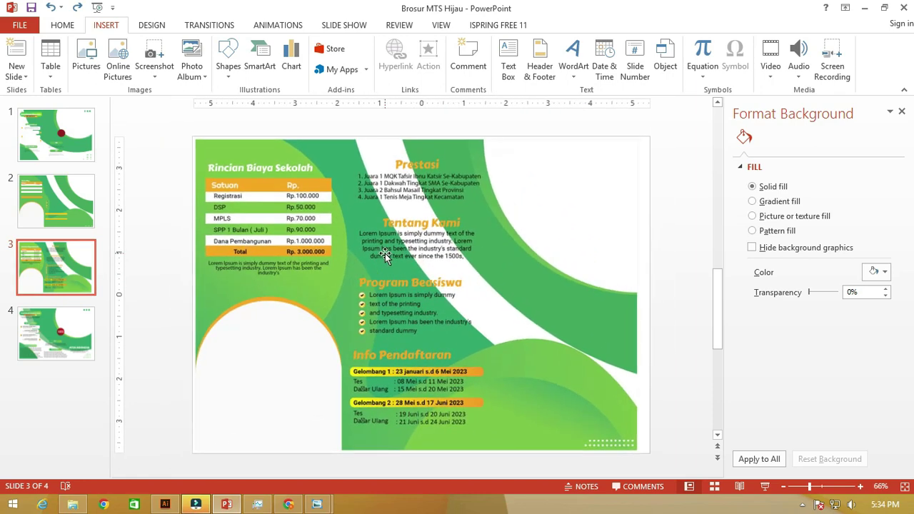
left_click(61, 191)
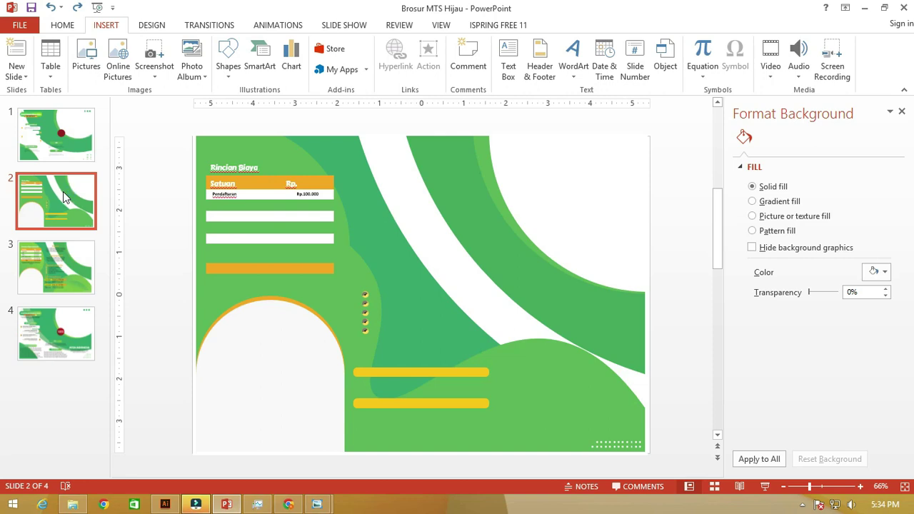
left_click(543, 194)
left_click(284, 368)
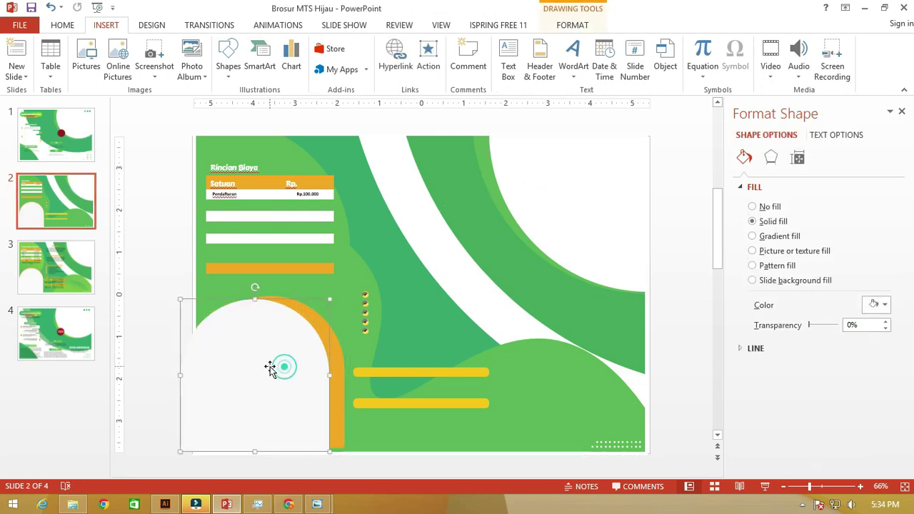
left_click(59, 127)
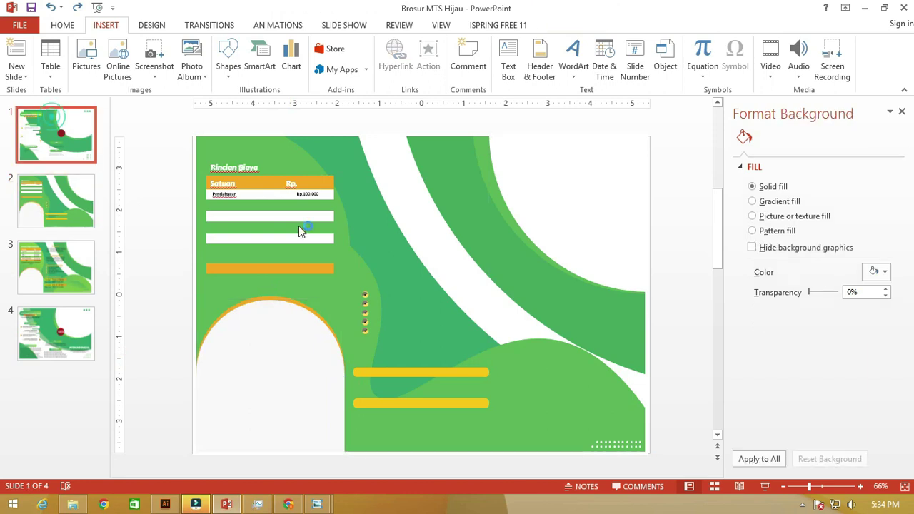
left_click(555, 180)
left_click(545, 168)
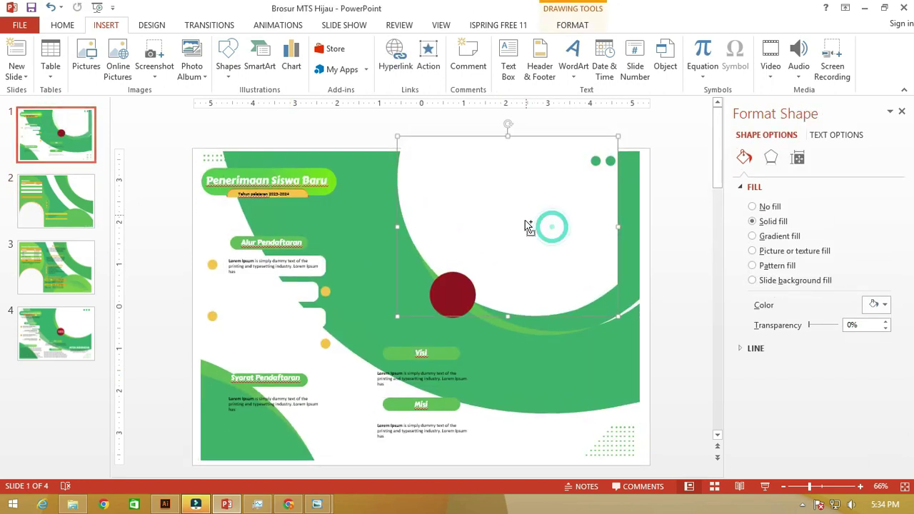
Step: Fill slide 1's white top-right shape with the Layer 3 student group photo from file
left_click(202, 25)
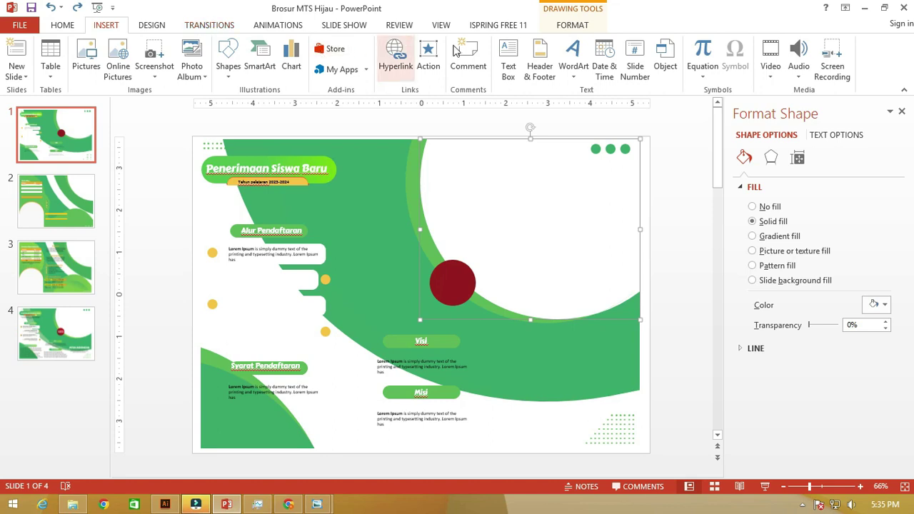
left_click(560, 25)
left_click(349, 44)
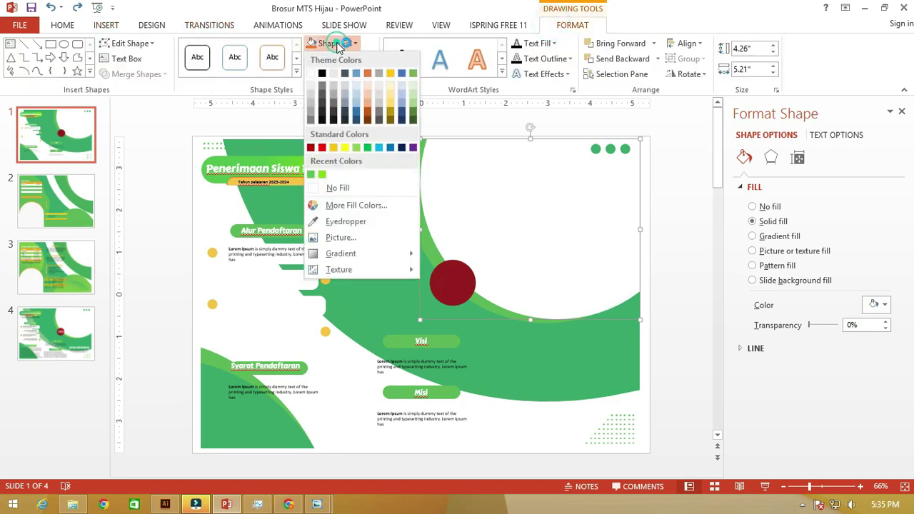
left_click(370, 235)
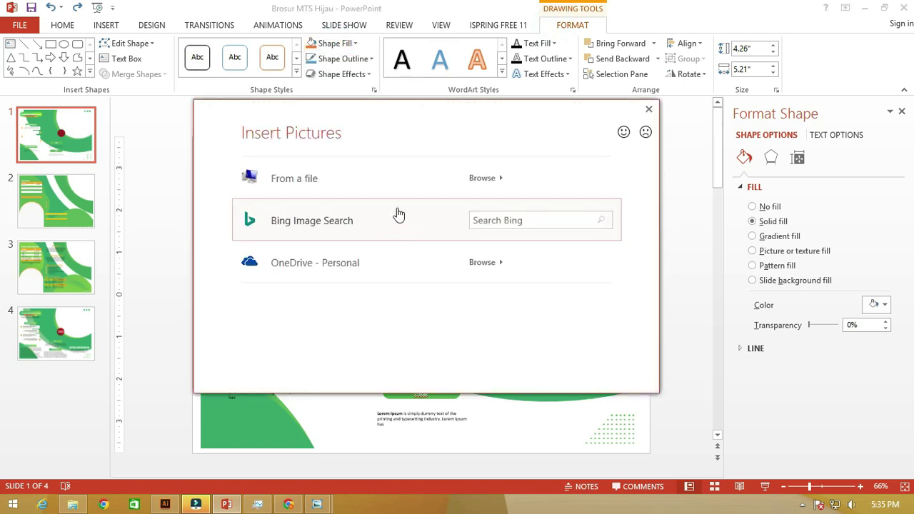
left_click(389, 177)
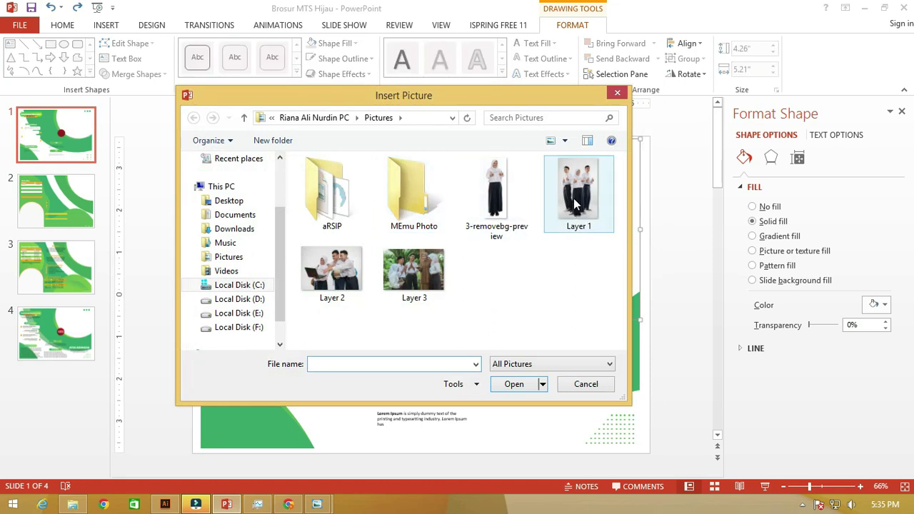
left_click(421, 270)
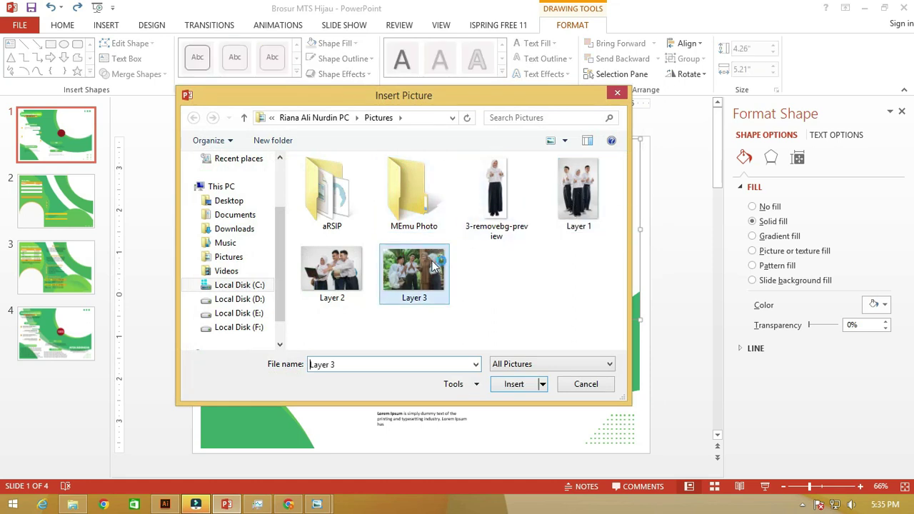
left_click(514, 385)
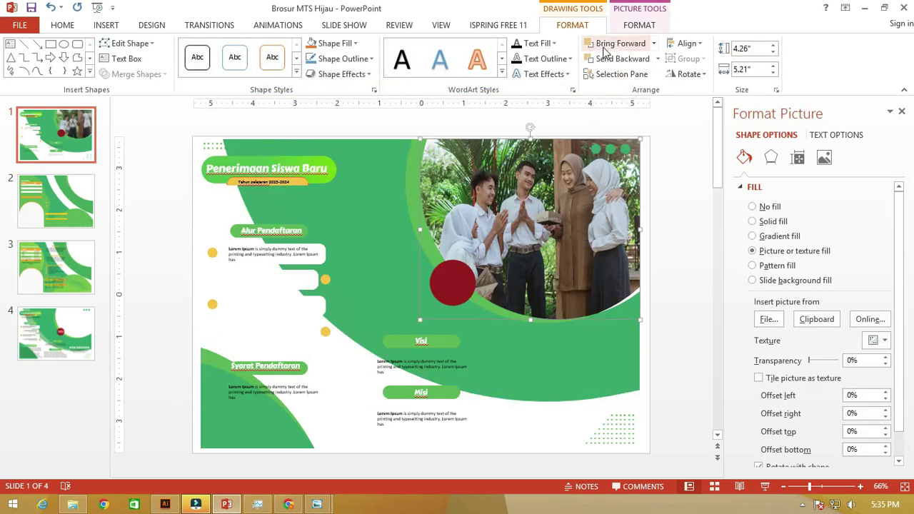
Step: Crop and reframe the arch photo to offsets -22.9% left and -10.5% bottom
left_click(621, 29)
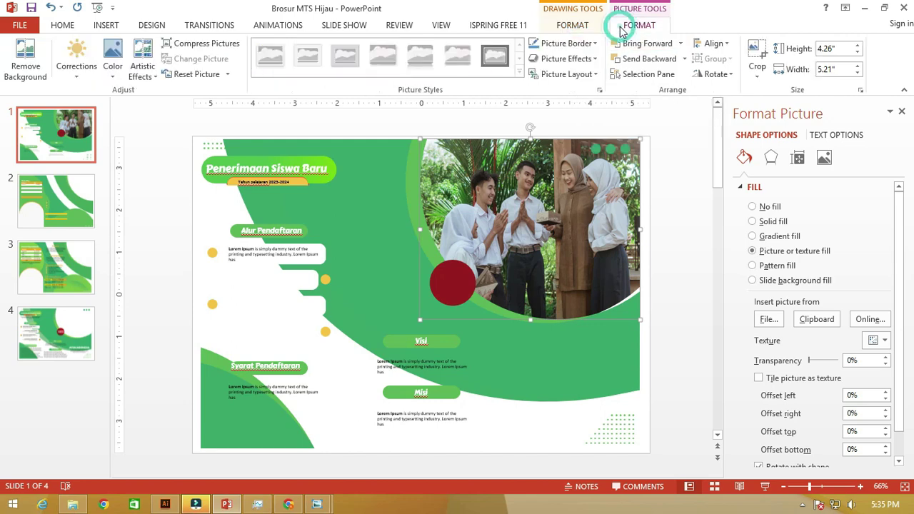
left_click(755, 56)
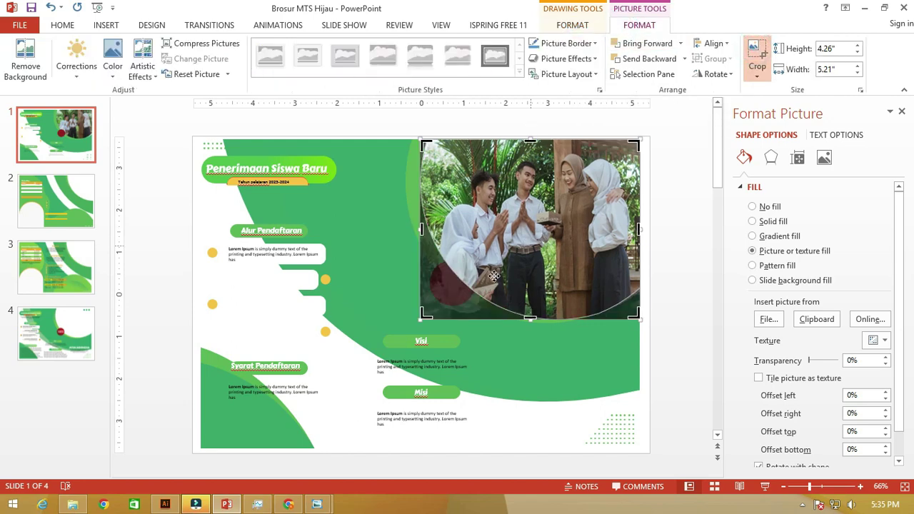
left_click_drag(424, 314, 371, 337)
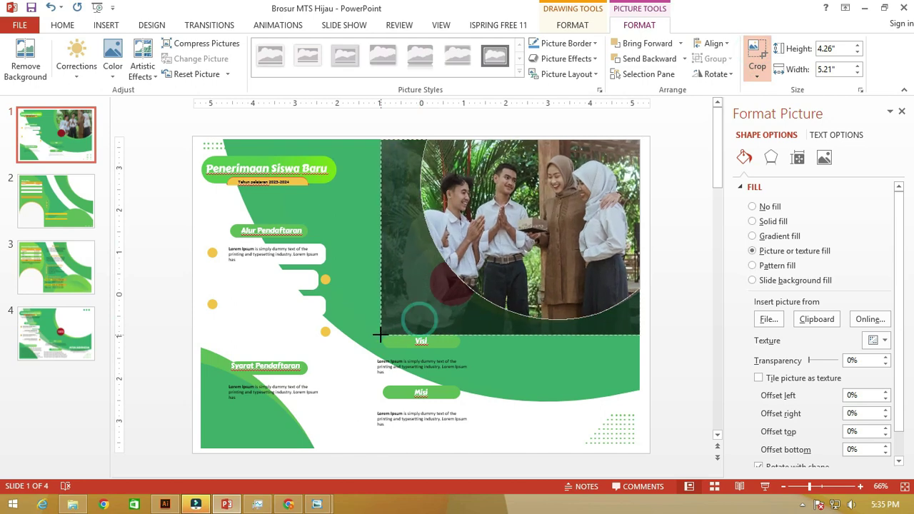
left_click_drag(370, 339, 624, 200)
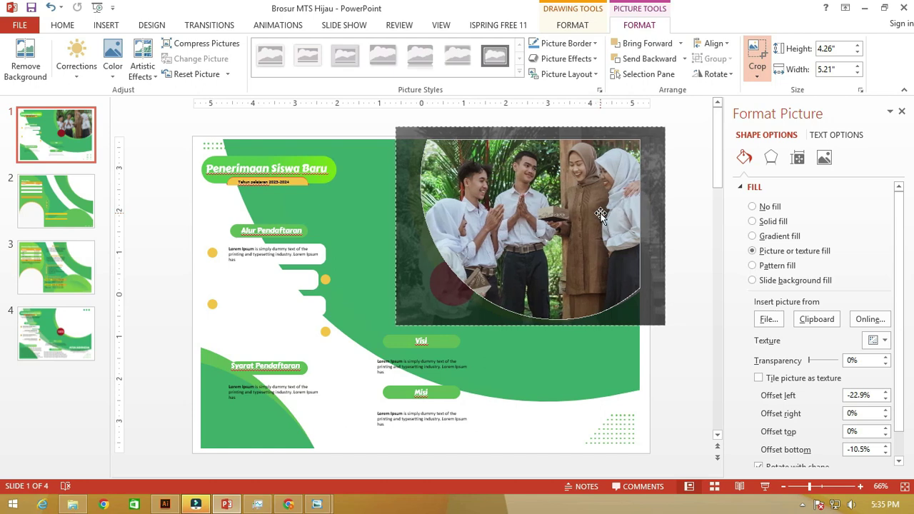
left_click(674, 167)
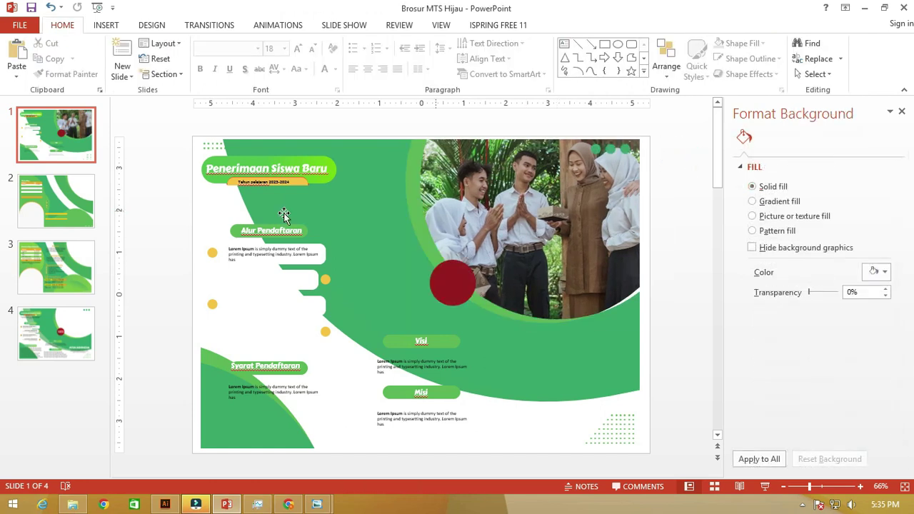
Step: Fill slide 2's white top-right shape with the Layer 2 student photo from file
left_click(65, 192)
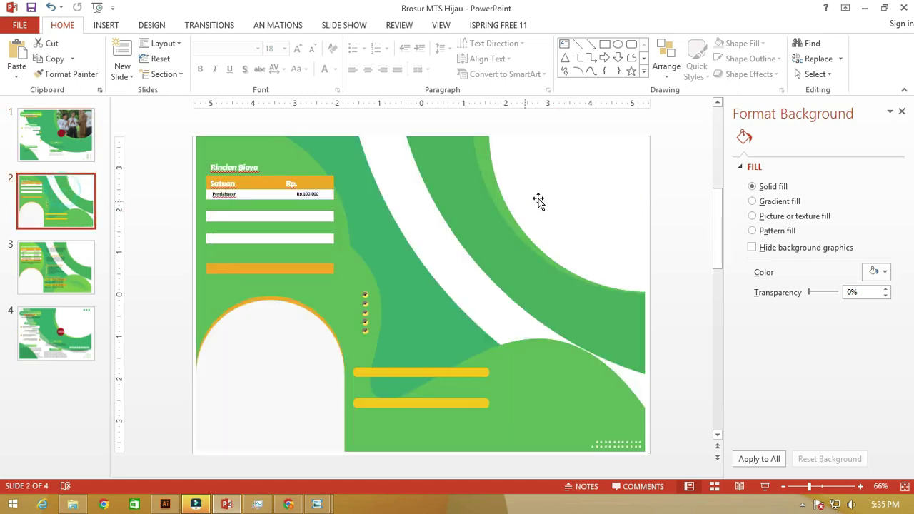
left_click(572, 187)
left_click(265, 378)
left_click(604, 197)
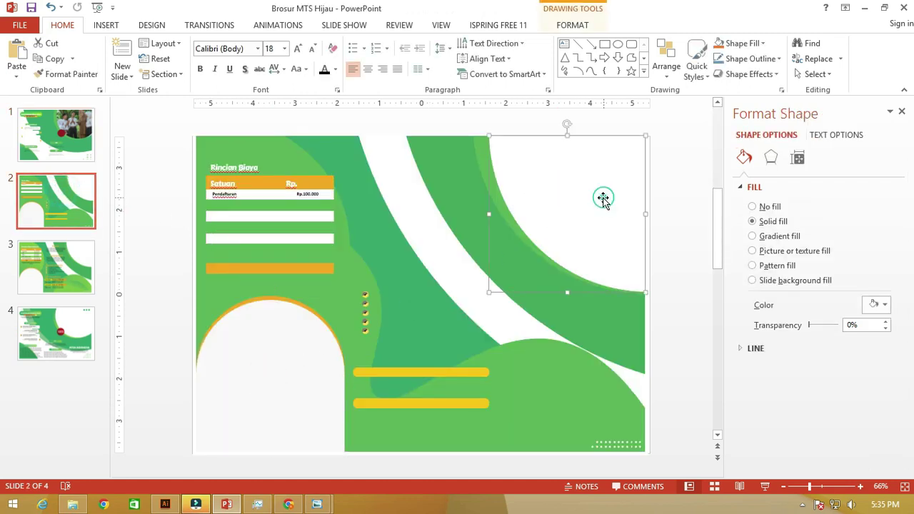
left_click(592, 30)
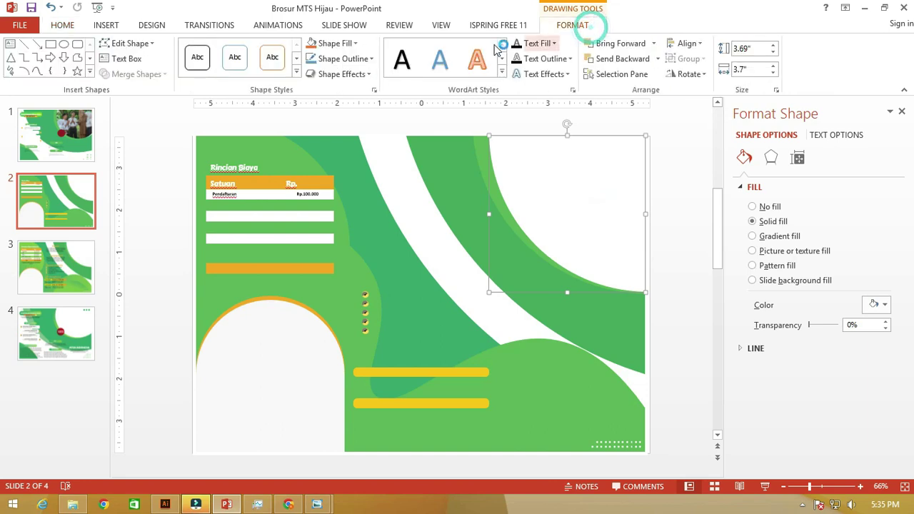
left_click(329, 43)
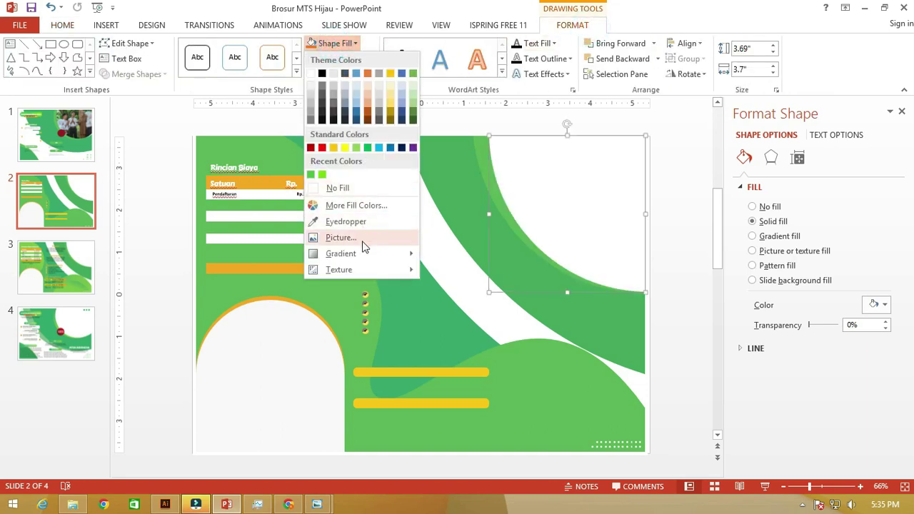
left_click(341, 237)
left_click(362, 189)
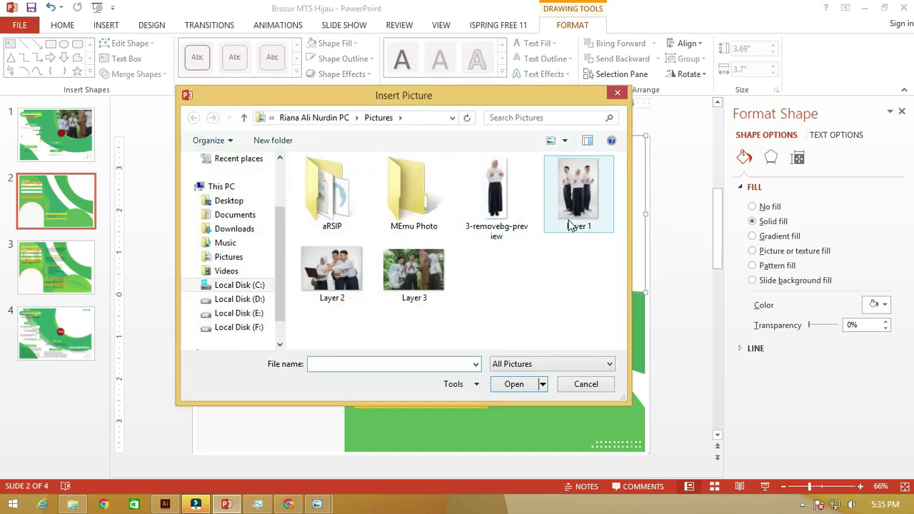
left_click(338, 276)
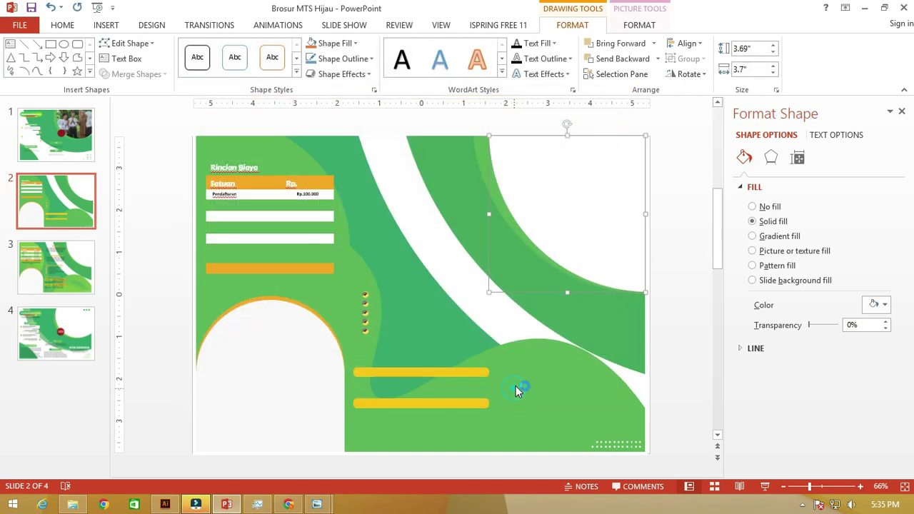
Step: Crop the photo to offsets -32.8% left, -28.7% right, -7.7% top, -8.3% bottom
left_click(643, 27)
left_click(757, 48)
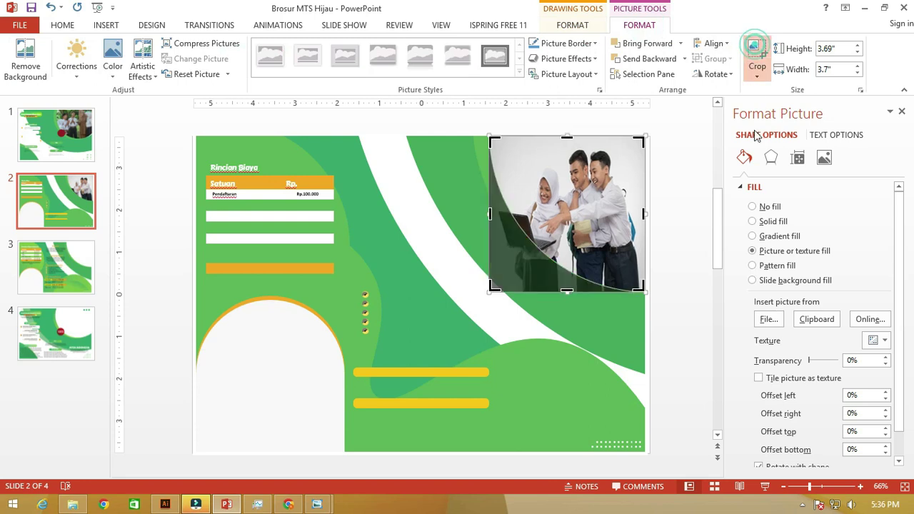
left_click_drag(484, 294, 392, 317)
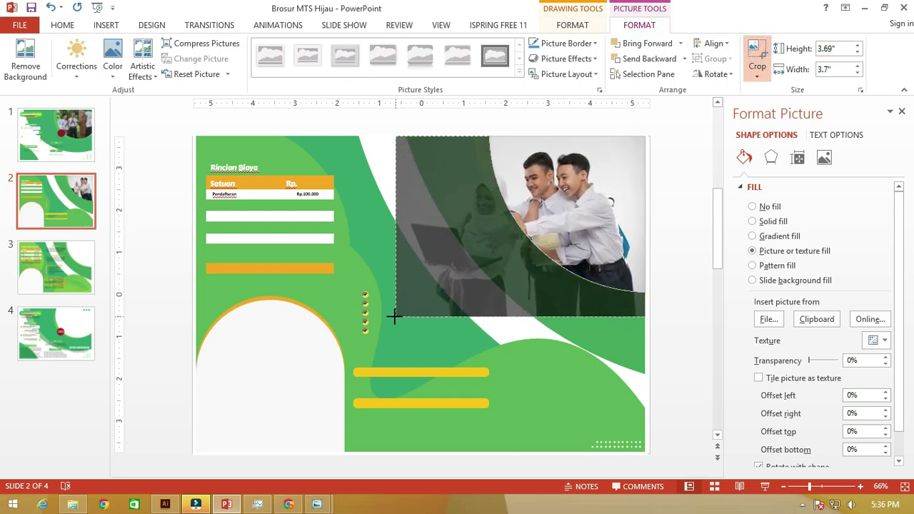
left_click_drag(584, 203, 628, 191)
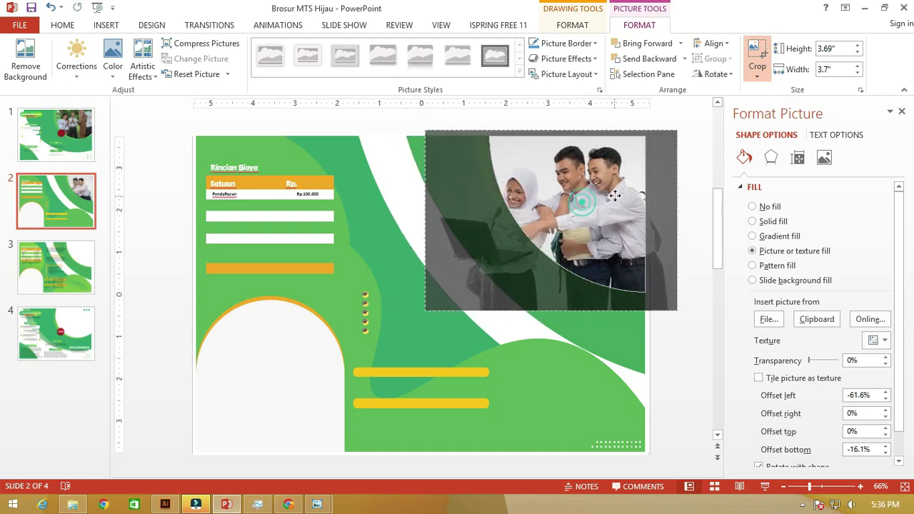
left_click(674, 329)
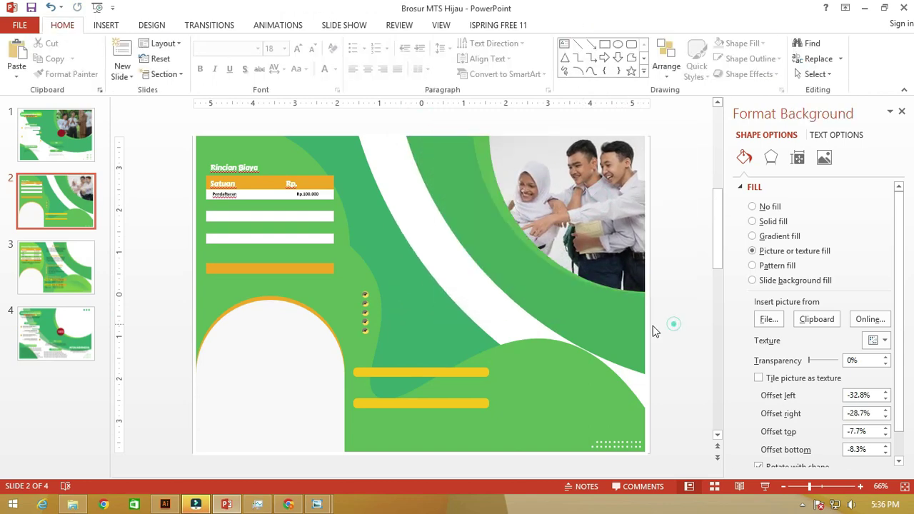
left_click(230, 375)
left_click(576, 26)
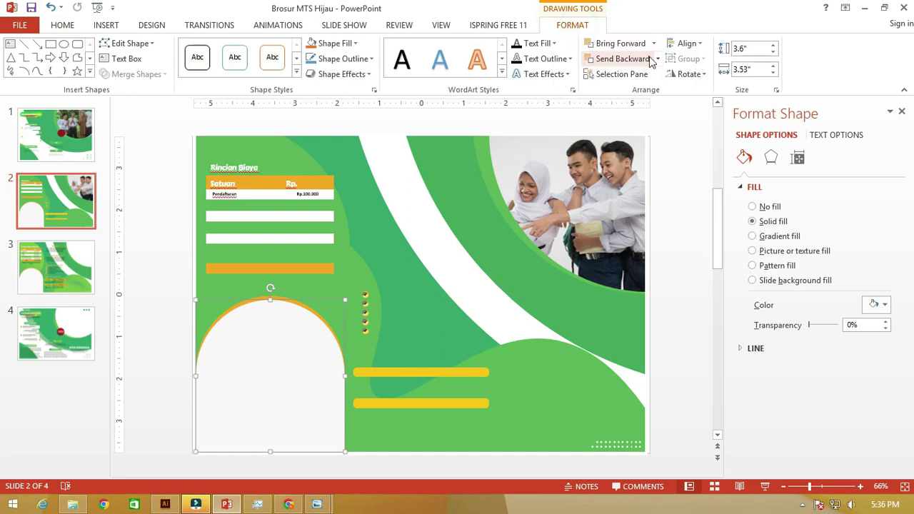
Step: Fill the bottom-left arch on slide 2 with the Layer 1 photo from file
left_click(332, 43)
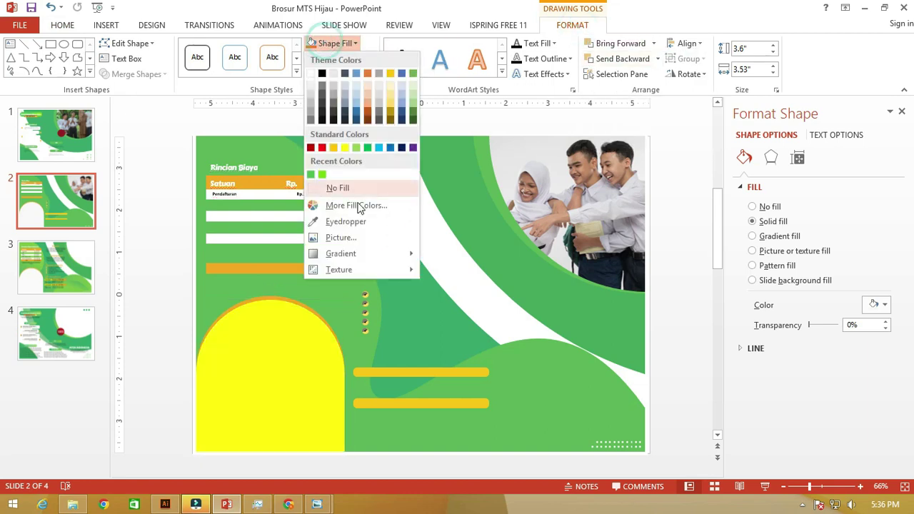
left_click(349, 237)
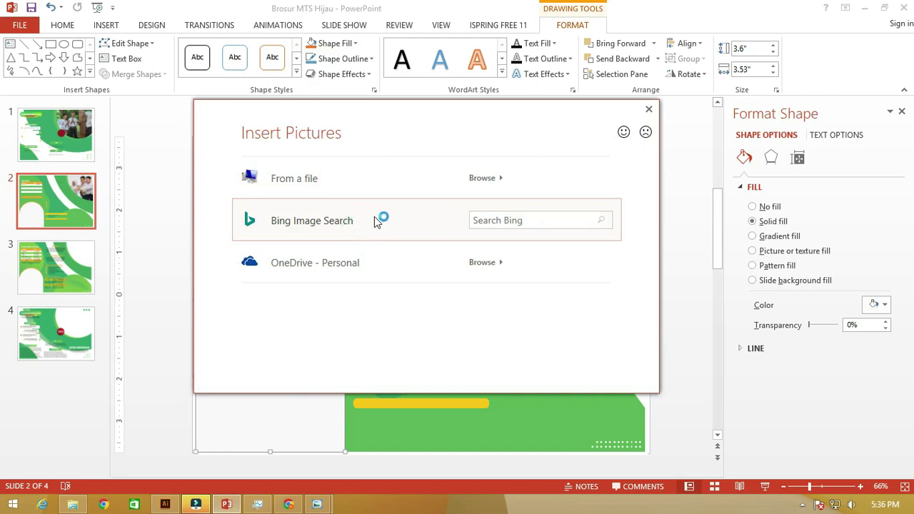
left_click(648, 112)
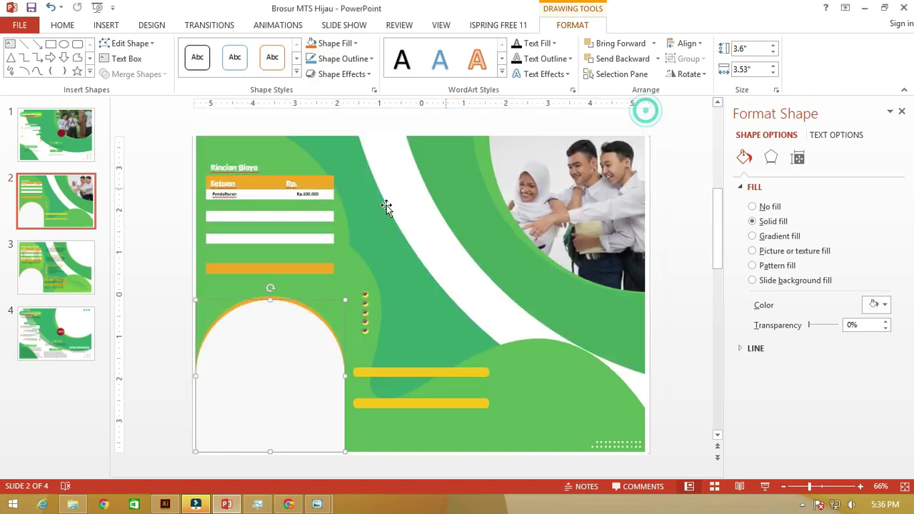
left_click(334, 43)
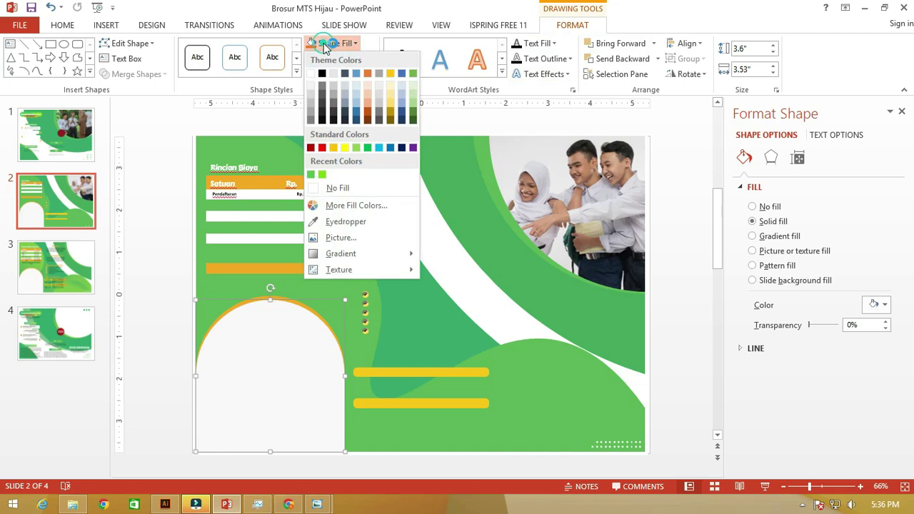
left_click(352, 238)
left_click(284, 175)
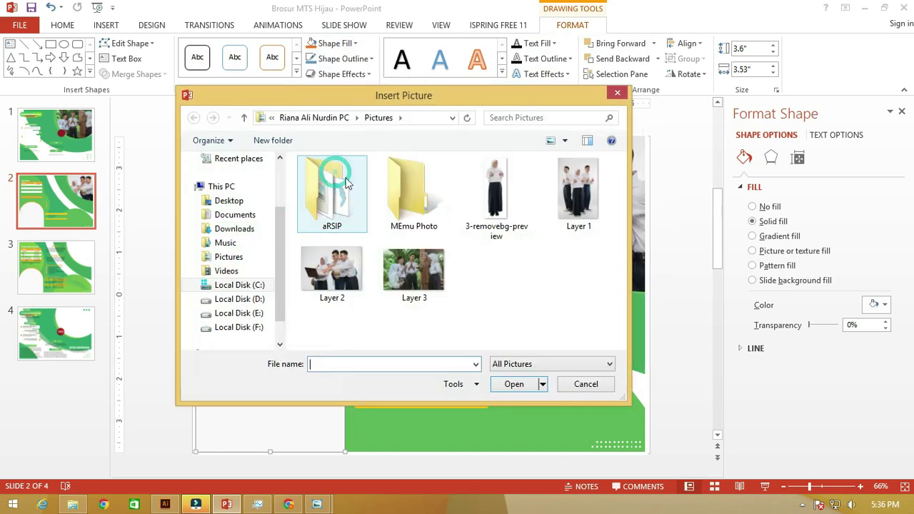
left_click(578, 190)
left_click(514, 383)
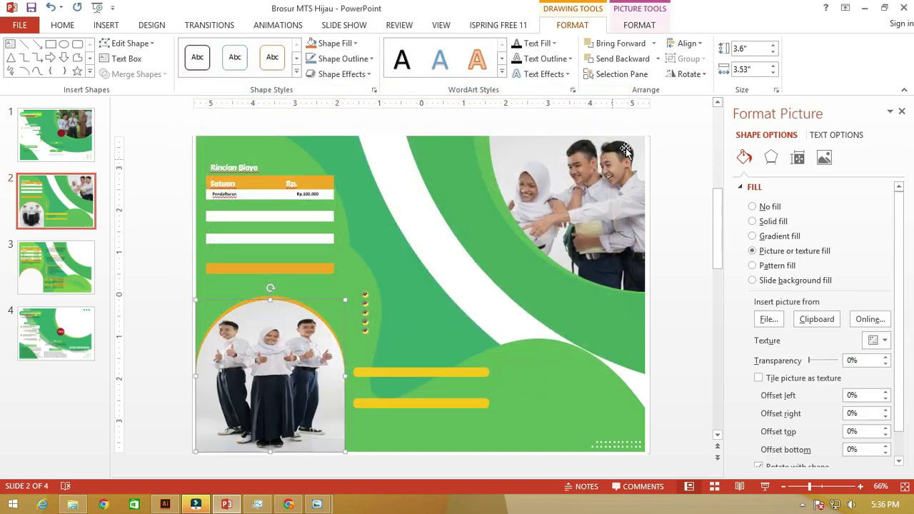
Step: Crop, enlarge and reposition the three thumbs-up students to fit the arch's curve
left_click(639, 25)
left_click(757, 66)
left_click(773, 90)
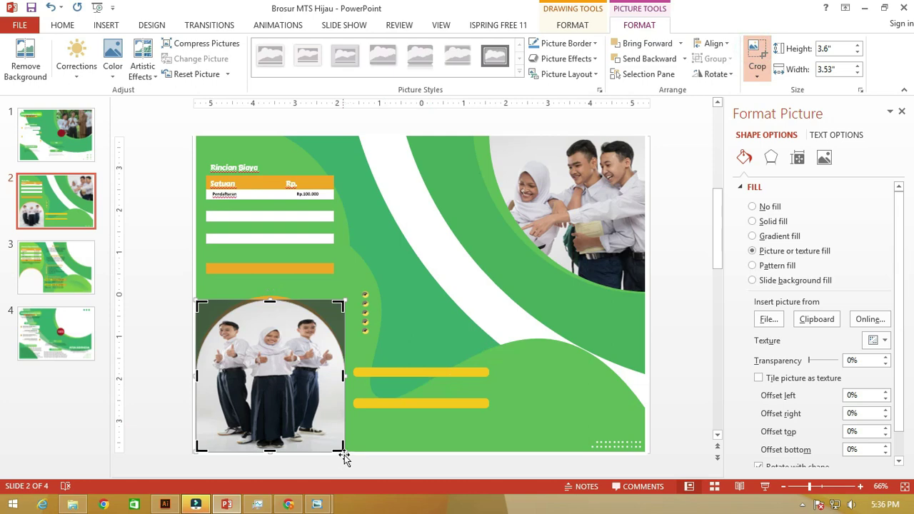
left_click_drag(344, 457, 322, 488)
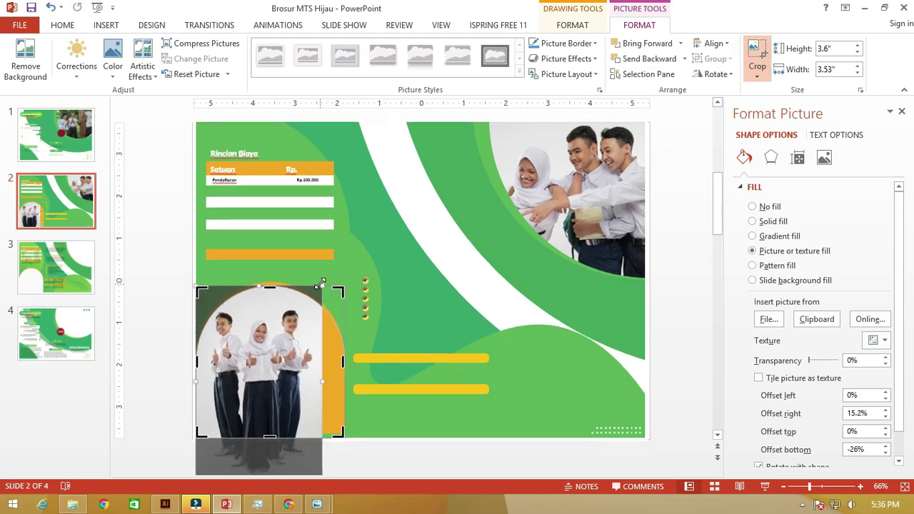
left_click_drag(322, 283, 333, 291)
scroll(368, 383, "down", 3)
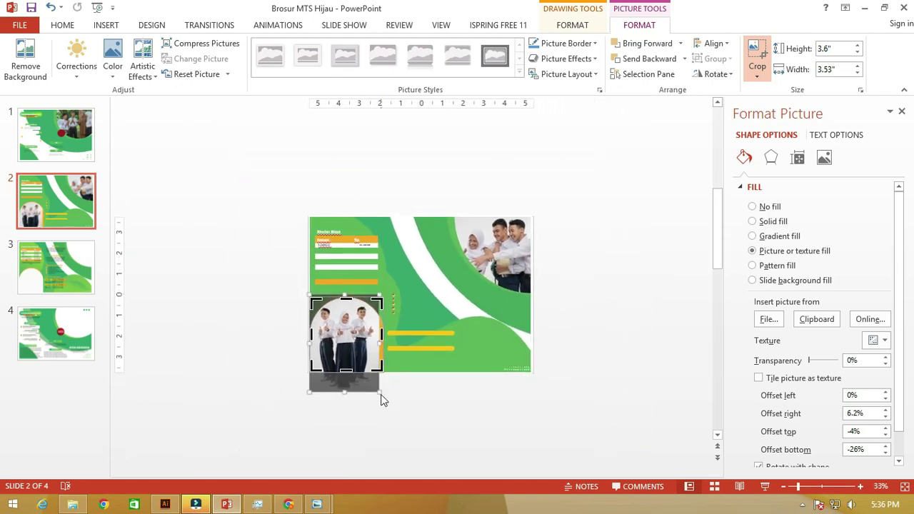
left_click_drag(380, 393, 384, 409)
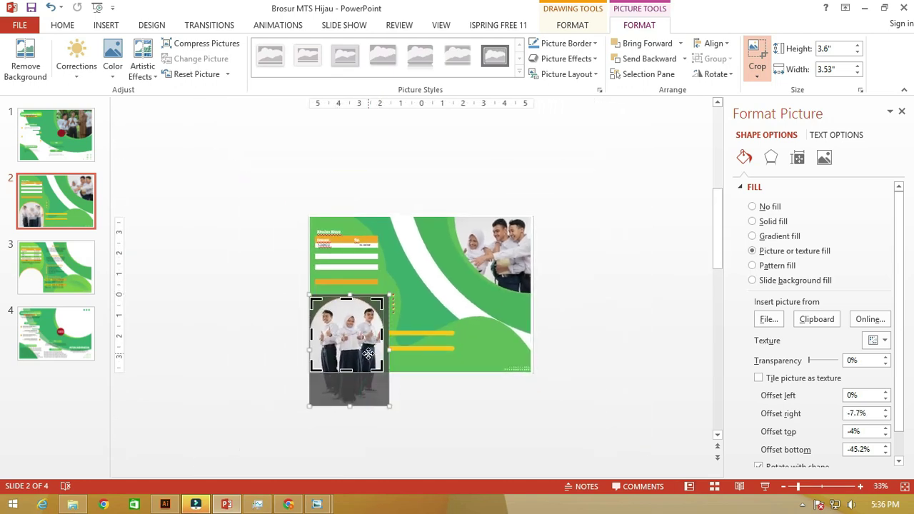
scroll(364, 359, "up", 3)
mouse_move(363, 359)
left_mouse_down()
mouse_move(305, 340)
mouse_move(307, 327)
left_mouse_up()
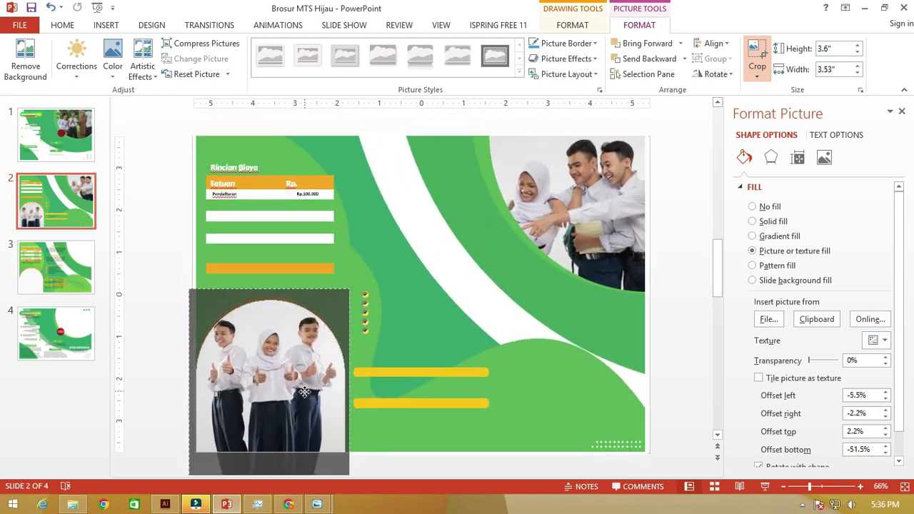
scroll(392, 357, "down", 1)
left_click(521, 379)
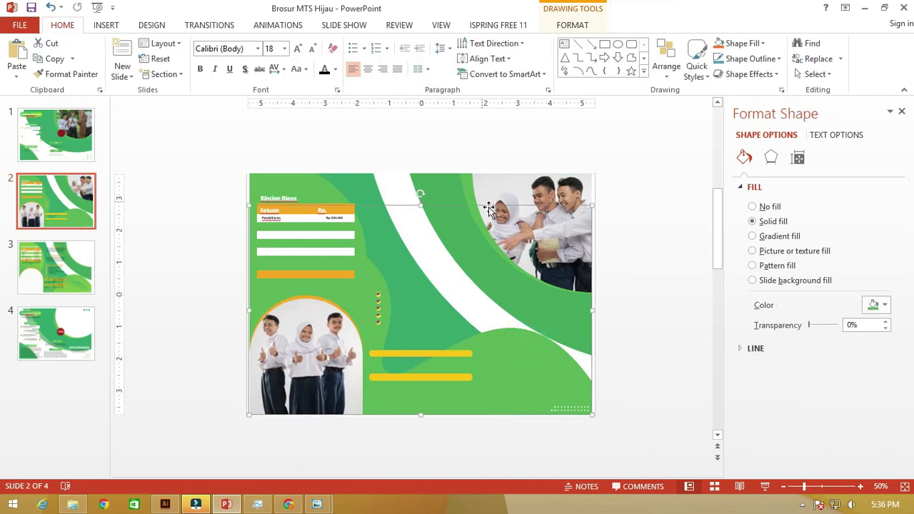
Step: Insert the 3-removebg-preview cut-out of the standing girl and move it toward the lower right
left_click(106, 25)
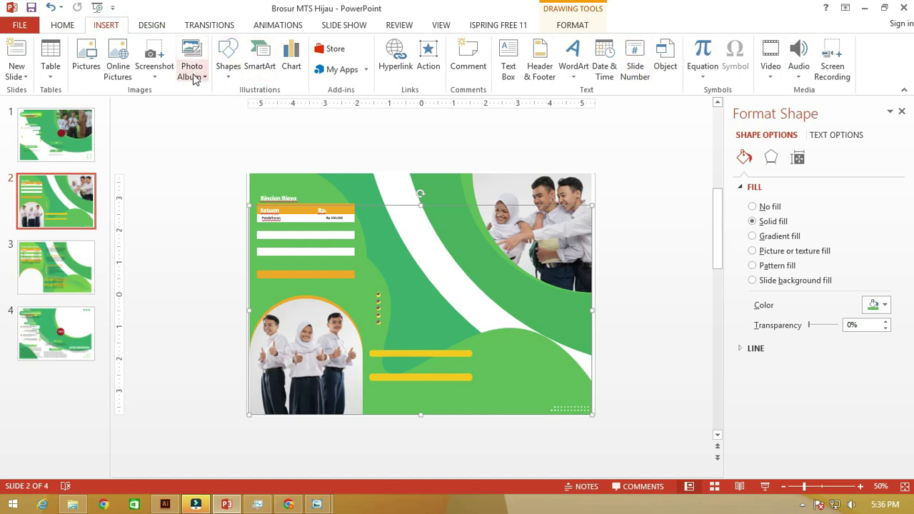
left_click(84, 62)
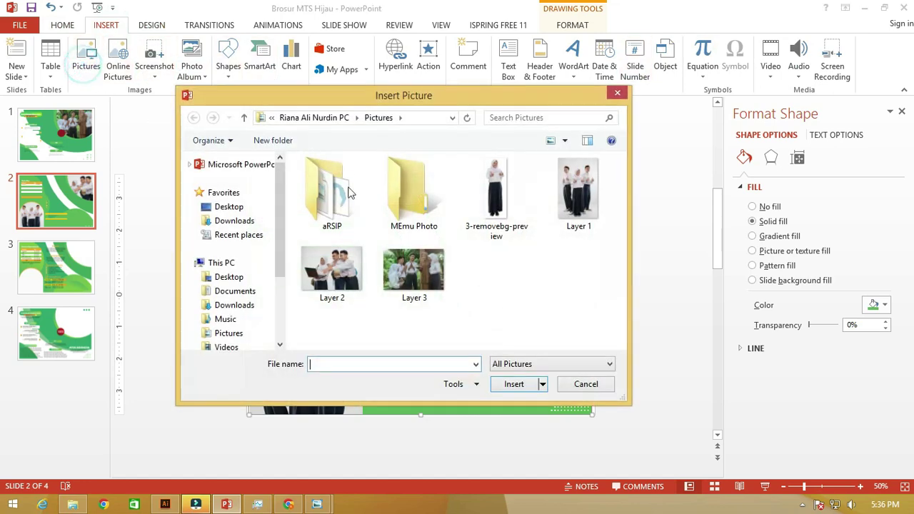
left_click(500, 200)
left_click(529, 384)
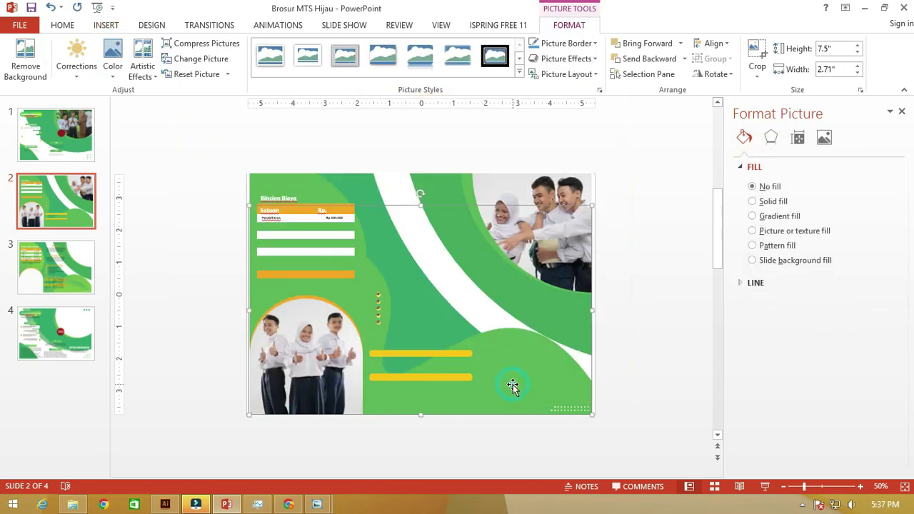
left_click_drag(419, 240, 529, 334)
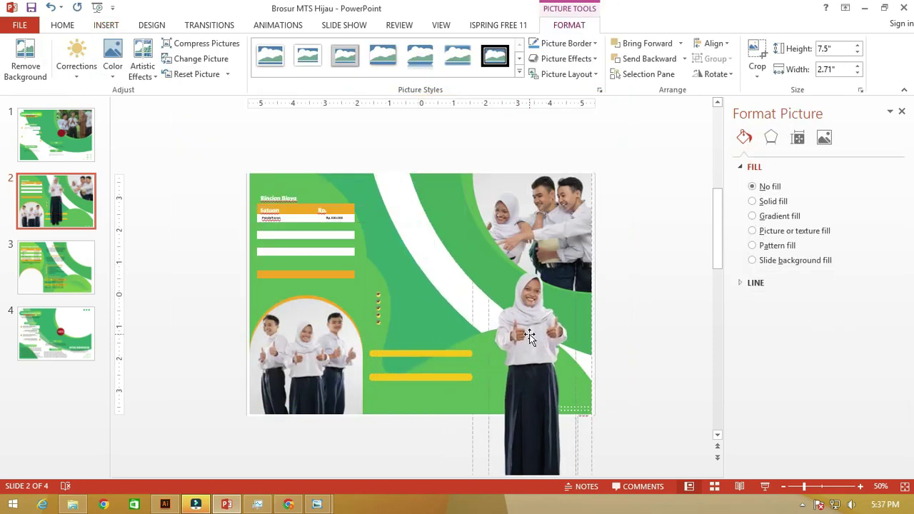
scroll(529, 334, "down", 2)
scroll(531, 382, "down", 1)
mouse_move(502, 401)
left_mouse_down()
mouse_move(522, 400)
mouse_move(541, 468)
left_mouse_up()
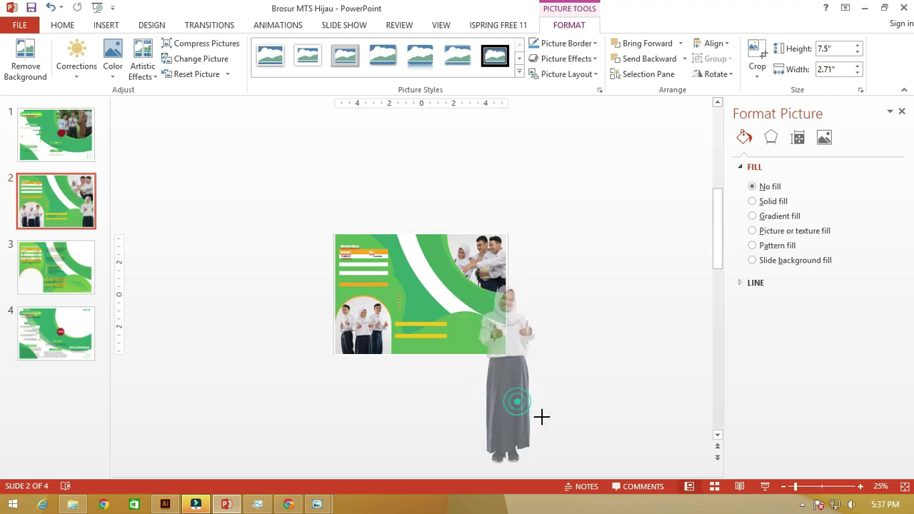
Step: Enlarge the girl picture to about 11.71" tall, fine-tune its position, and preview slide 2
left_click_drag(500, 375, 484, 375)
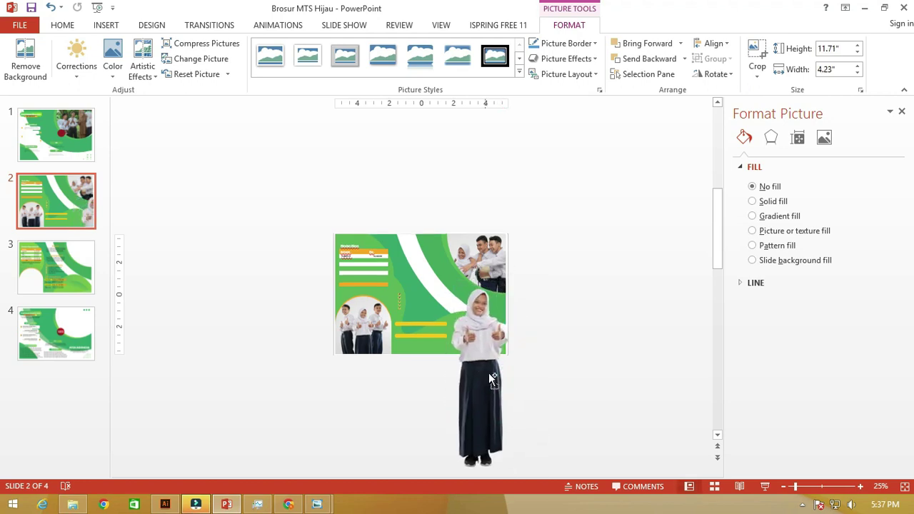
scroll(506, 334, "up", 2)
scroll(571, 296, "up", 1)
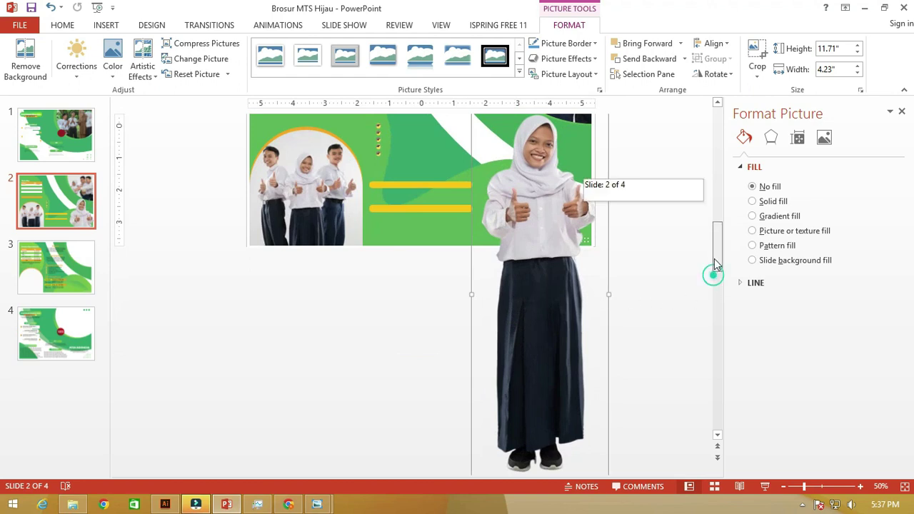
left_click_drag(716, 286, 714, 255)
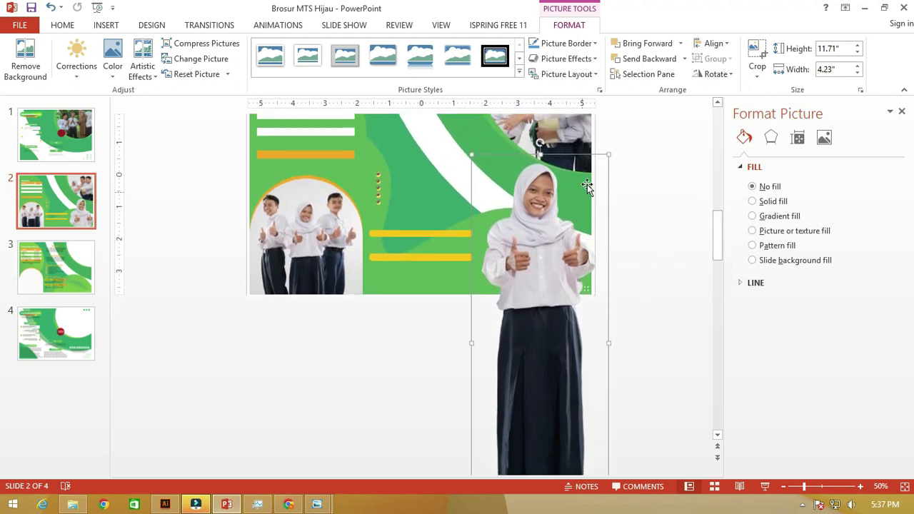
left_click_drag(609, 158, 596, 165)
left_click_drag(550, 211, 540, 213)
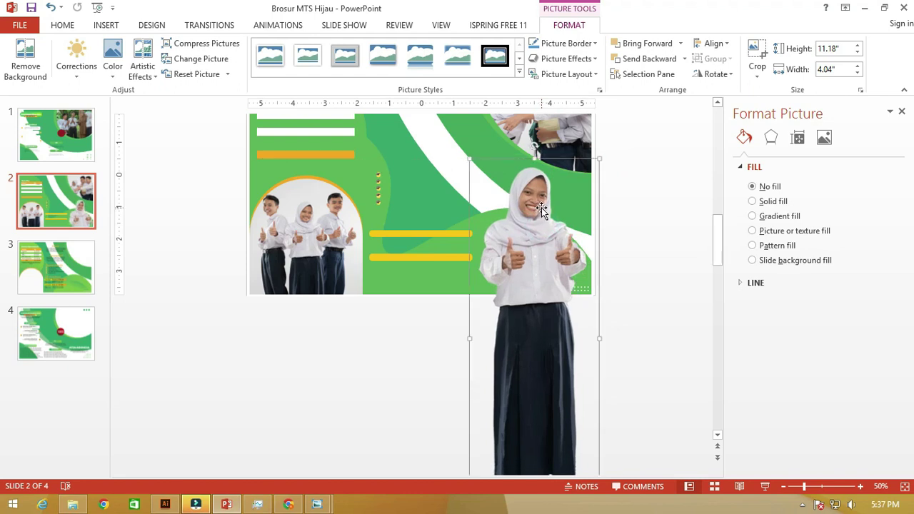
key("shift+F5")
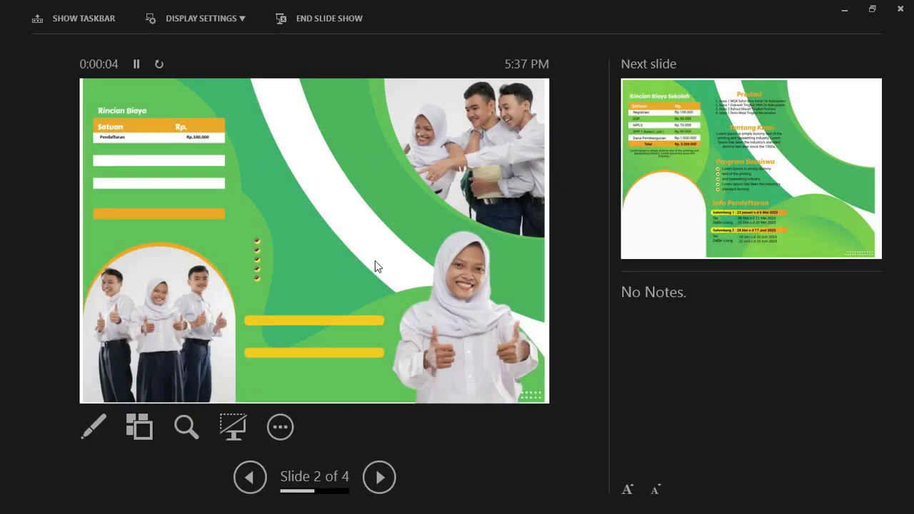
Step: Crop the standing girl's picture at slide 2's bottom edge, then nudge it slightly down
key("Escape")
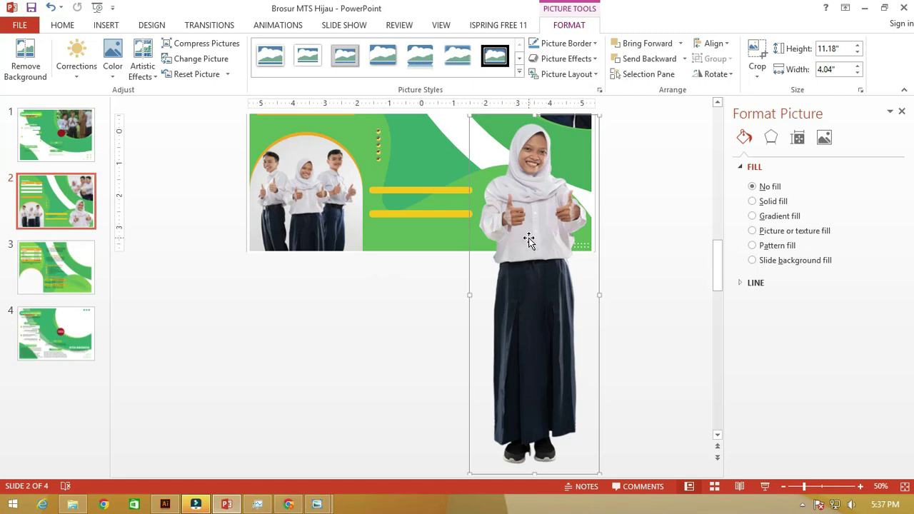
left_click(755, 50)
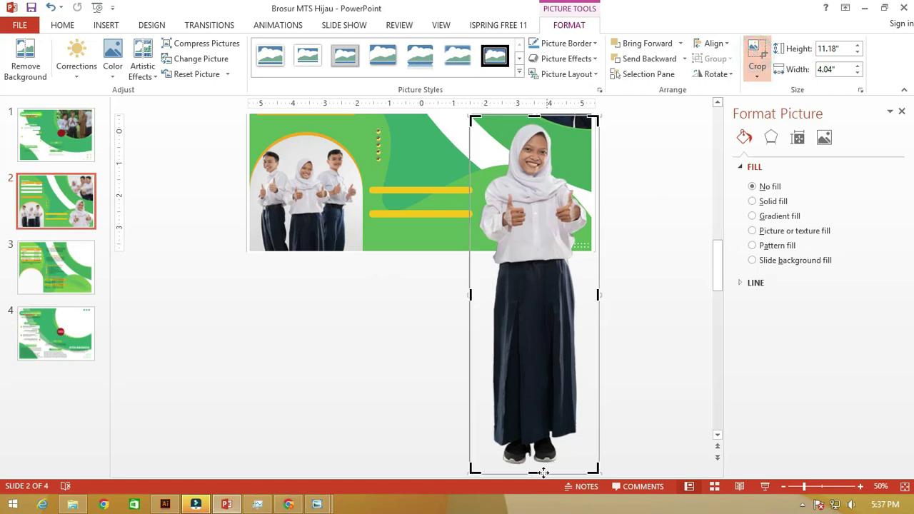
left_click_drag(535, 471, 560, 244)
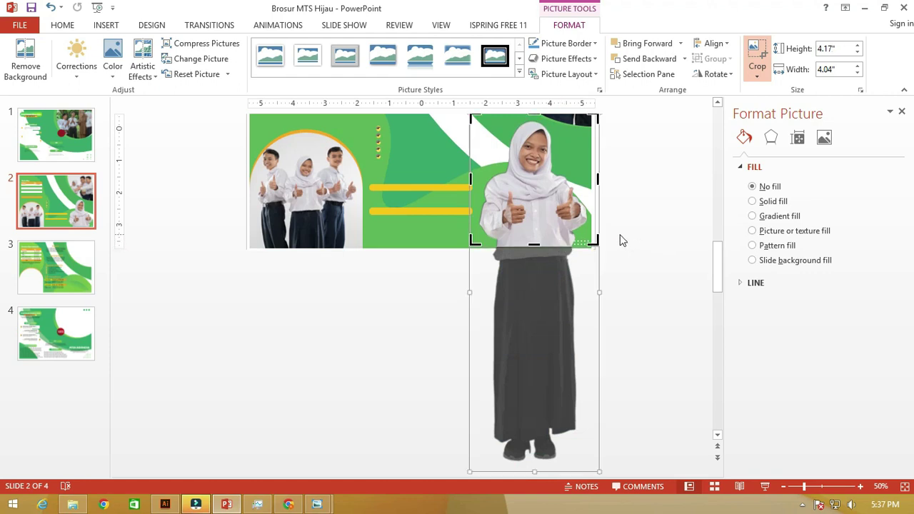
left_click(620, 240)
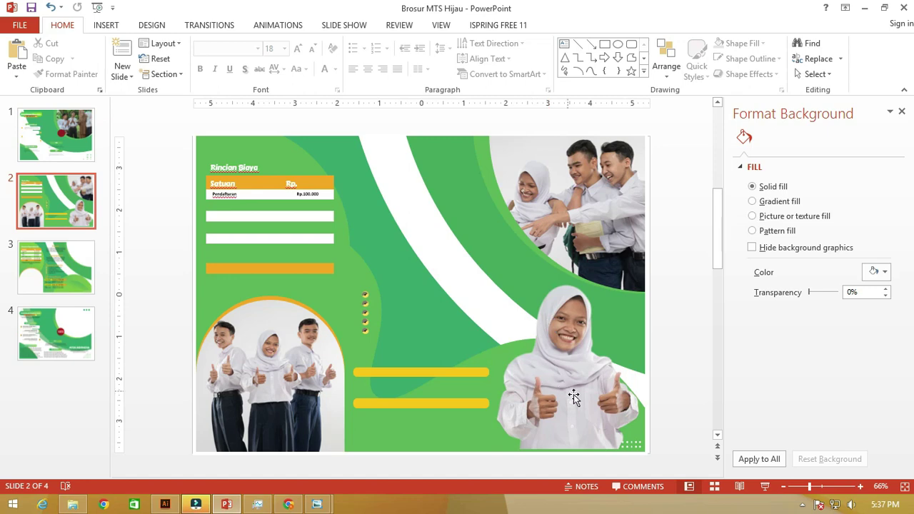
left_click(573, 397)
key("Down")
key("Down")
key("Down")
key("Down")
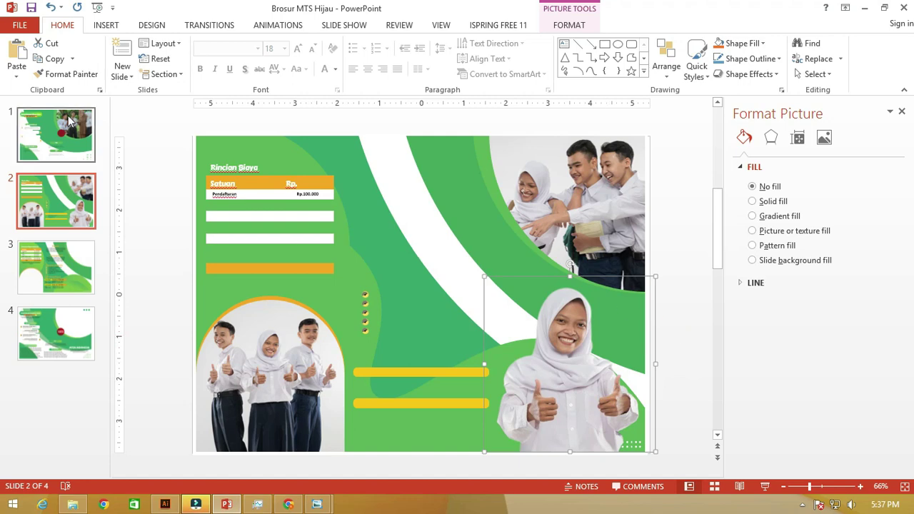
Step: Move between slides 1 and 2, ending on slide 1 with its group photo selected
left_click(56, 135)
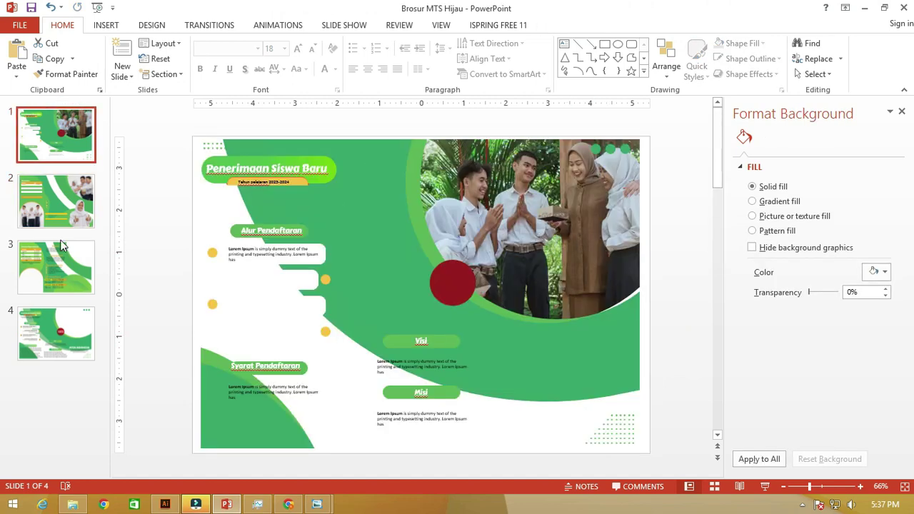
left_click(50, 224)
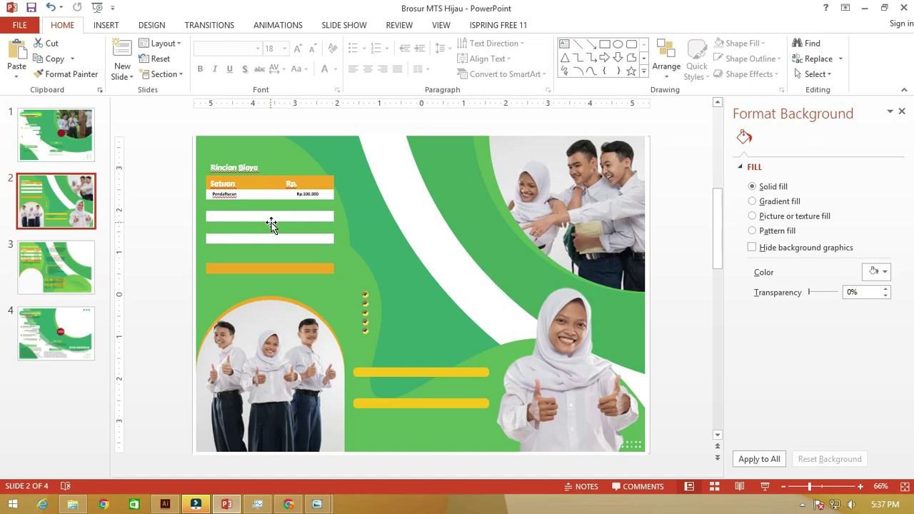
left_click(85, 149)
left_click(568, 209)
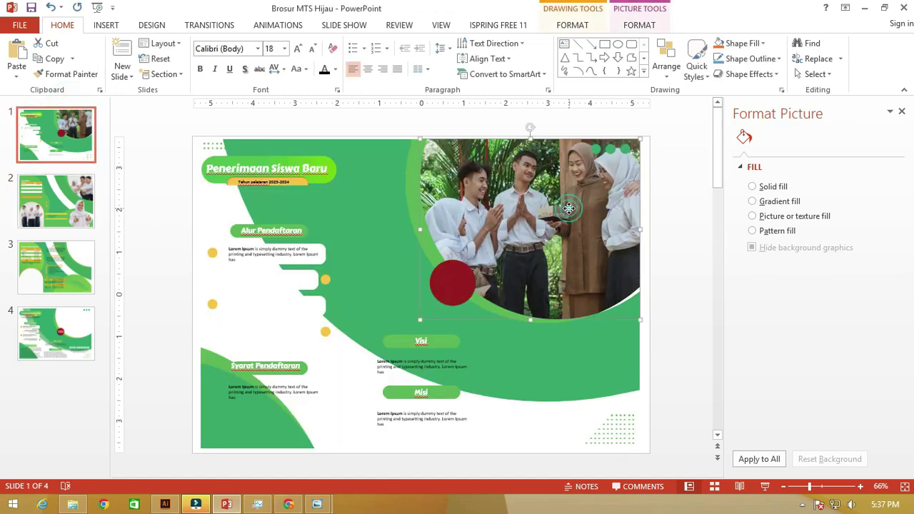